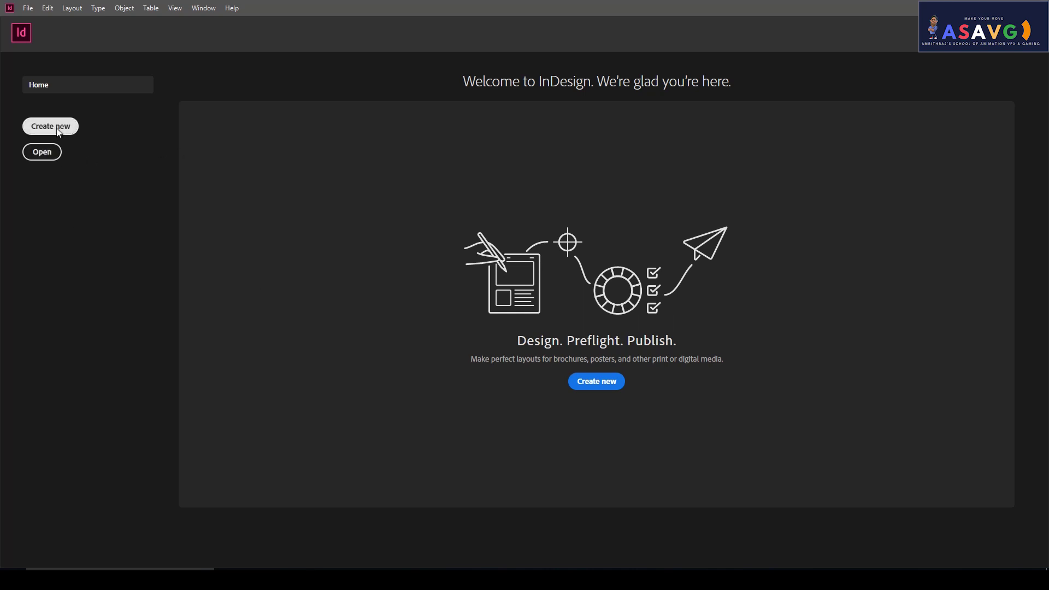
# Step: Review the Print, Web and Mobile presets for a new document, and create it from the A4 print preset
pyautogui.click(591, 383)
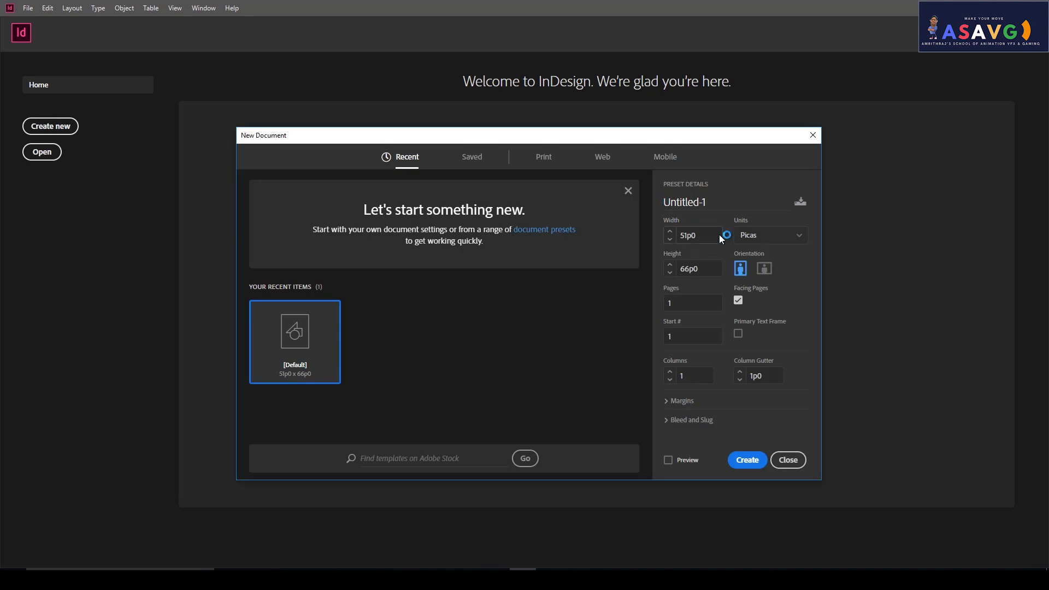
pyautogui.click(545, 164)
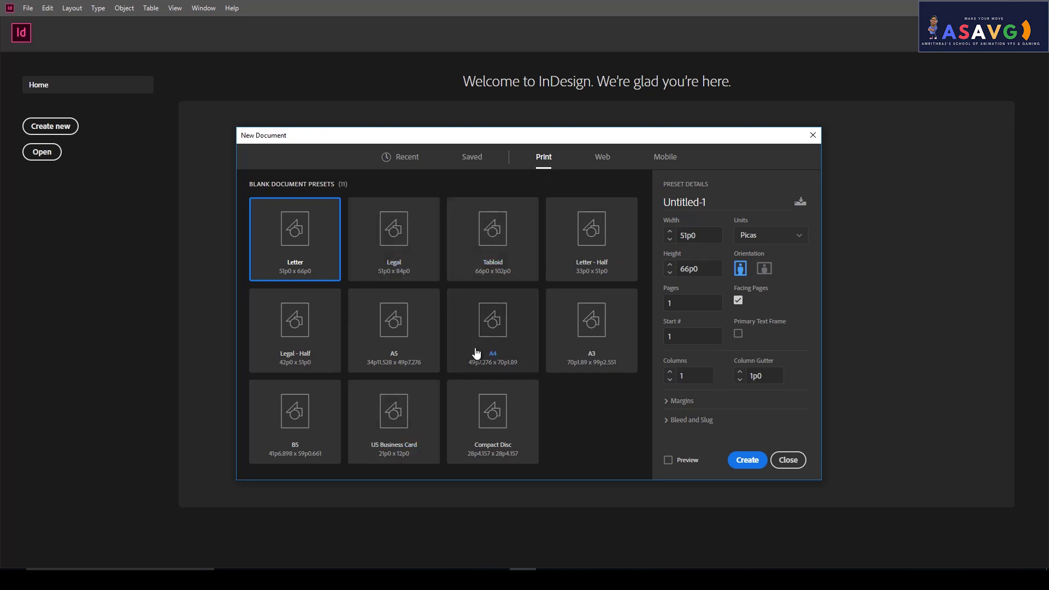
pyautogui.click(603, 156)
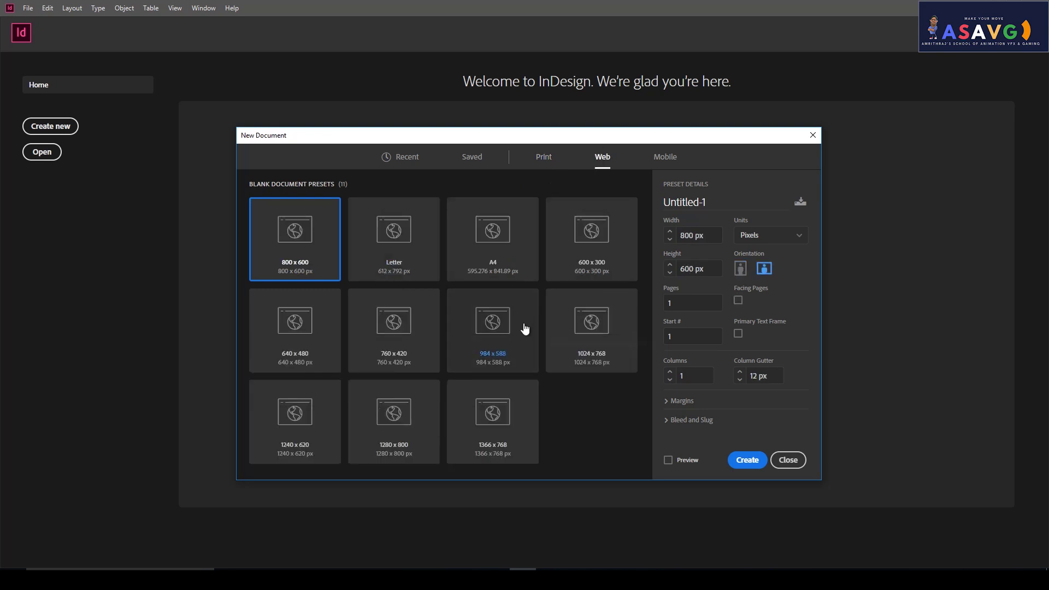
pyautogui.click(680, 158)
pyautogui.scroll(-2, 522, 298)
pyautogui.scroll(2, 523, 302)
pyautogui.click(543, 157)
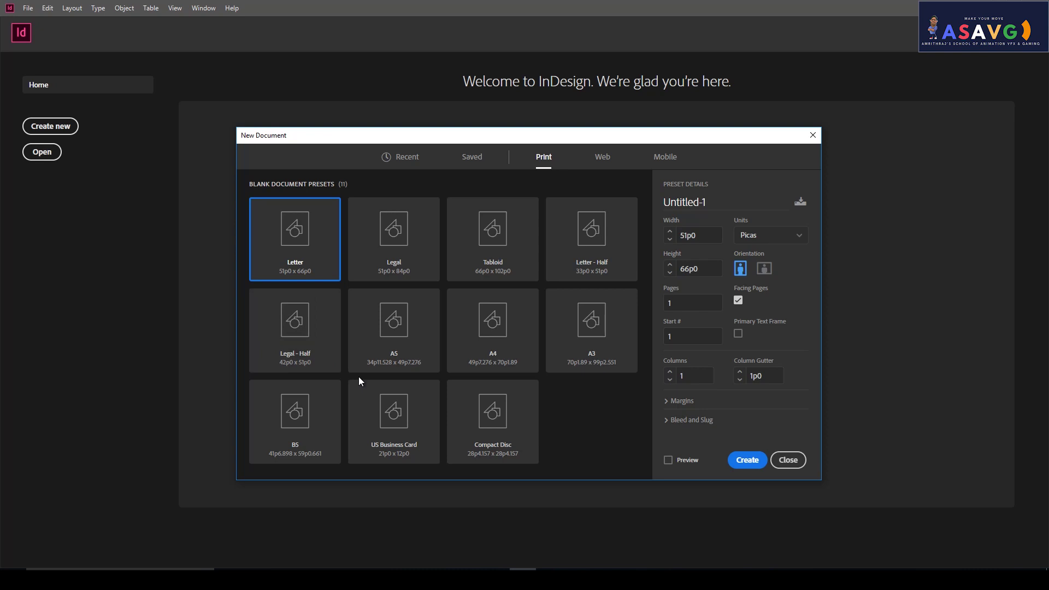
pyautogui.click(484, 331)
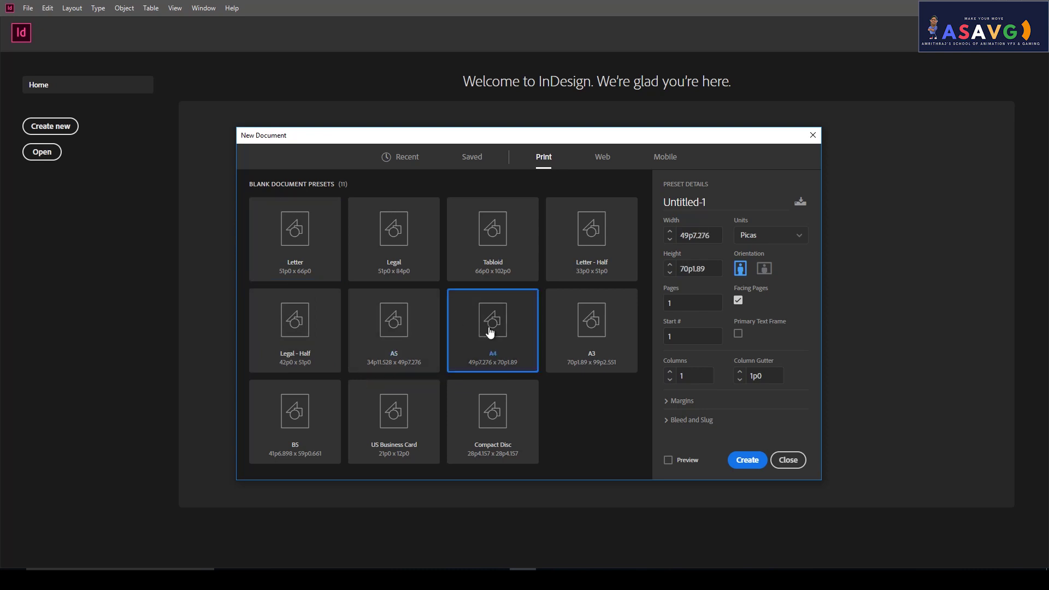
pyautogui.click(755, 464)
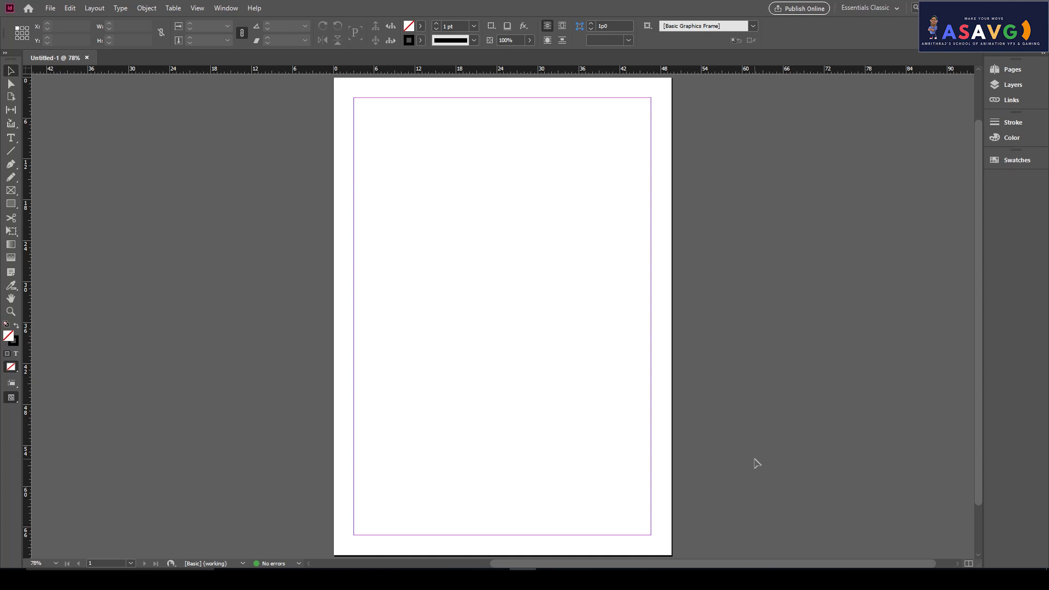
# Step: Draw a text frame about 31p5 by 20p2 near the top of the page and fill it with three short lines of random letters
pyautogui.click(11, 141)
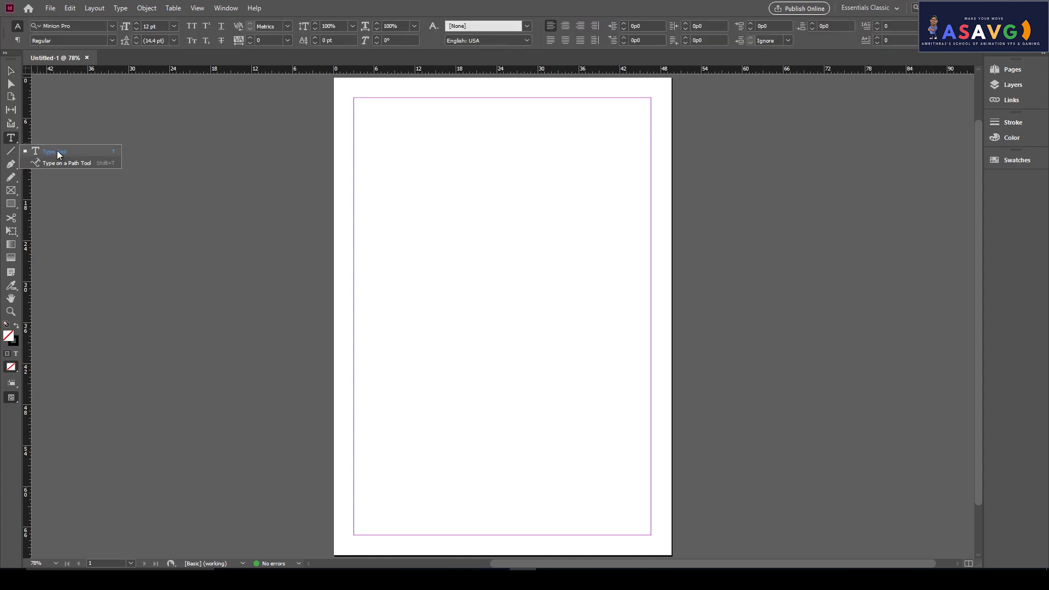
pyautogui.click(58, 155)
pyautogui.moveTo(375, 141); pyautogui.dragTo(589, 277)
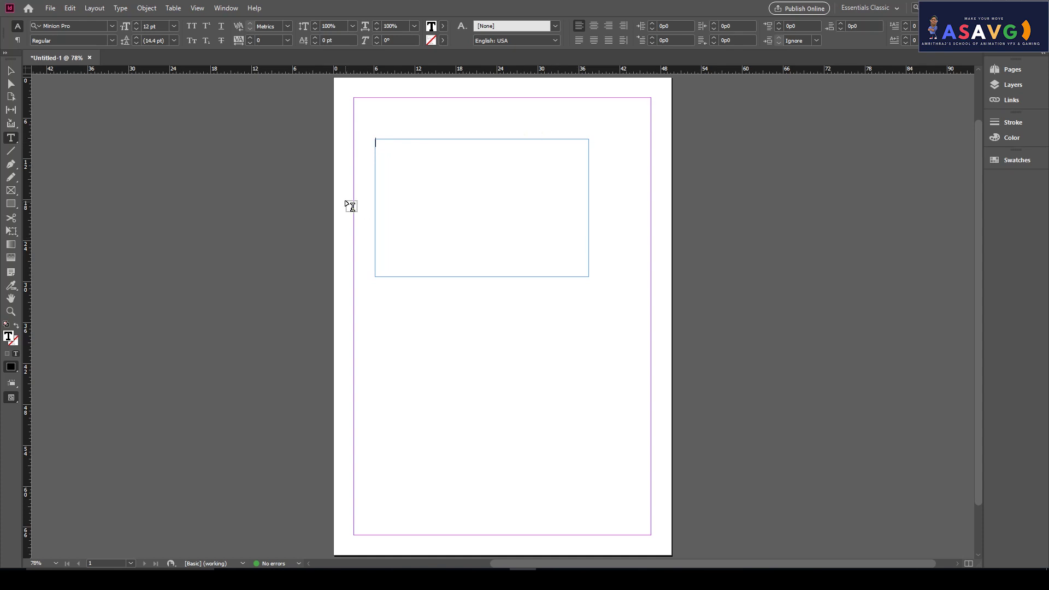
pyautogui.write('dsadsdsadsad')
# Step: Move the text frame up to about X 6p5, Y 5p6
pyautogui.click(10, 70)
pyautogui.moveTo(398, 154)
pyautogui.mouseDown()
pyautogui.moveTo(428, 147)
pyautogui.moveTo(476, 188)
pyautogui.moveTo(447, 247)
pyautogui.moveTo(361, 182)
pyautogui.moveTo(389, 117)
pyautogui.moveTo(510, 157)
pyautogui.moveTo(468, 251)
pyautogui.moveTo(417, 125)
pyautogui.moveTo(383, 135)
pyautogui.moveTo(403, 134)
pyautogui.mouseUp()
pyautogui.click(462, 353)
pyautogui.click(12, 191)
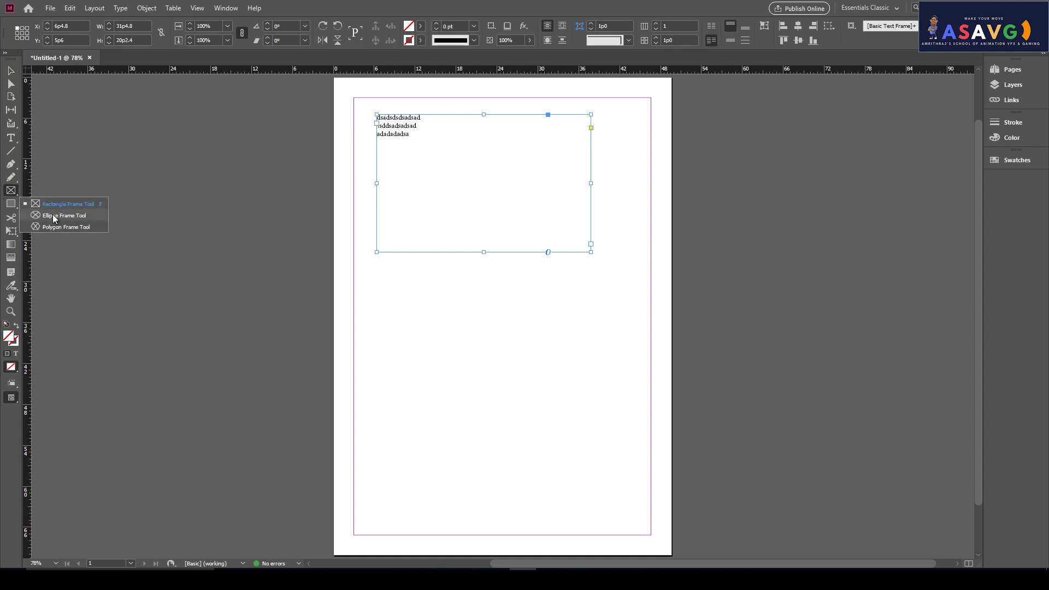
pyautogui.click(58, 216)
pyautogui.click(515, 348)
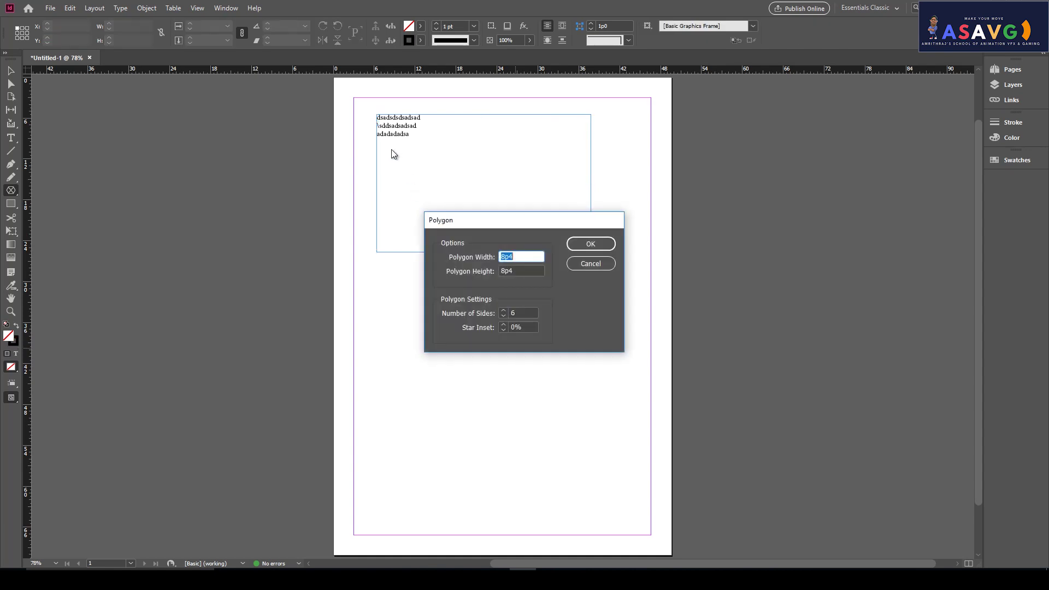
pyautogui.click(592, 263)
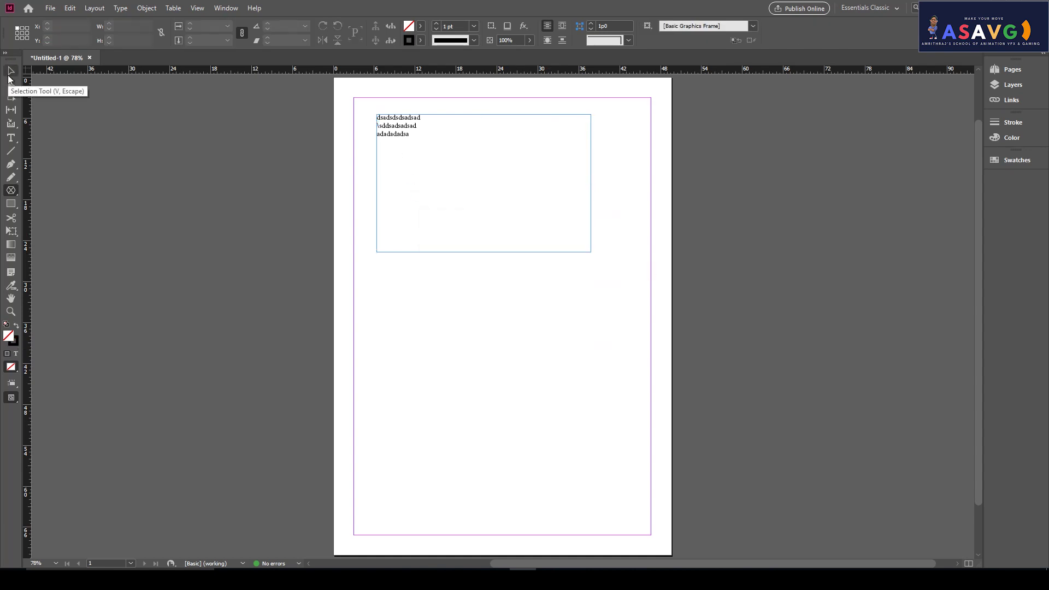
# Step: Move the text frame to about X 5p5, Y 7p7 and shrink it to about 21p11 wide by 11p11 high
pyautogui.click(9, 76)
pyautogui.moveTo(390, 130)
pyautogui.mouseDown()
pyautogui.moveTo(429, 169)
pyautogui.moveTo(377, 196)
pyautogui.moveTo(367, 112)
pyautogui.moveTo(454, 142)
pyautogui.moveTo(459, 157)
pyautogui.moveTo(374, 135)
pyautogui.mouseUp()
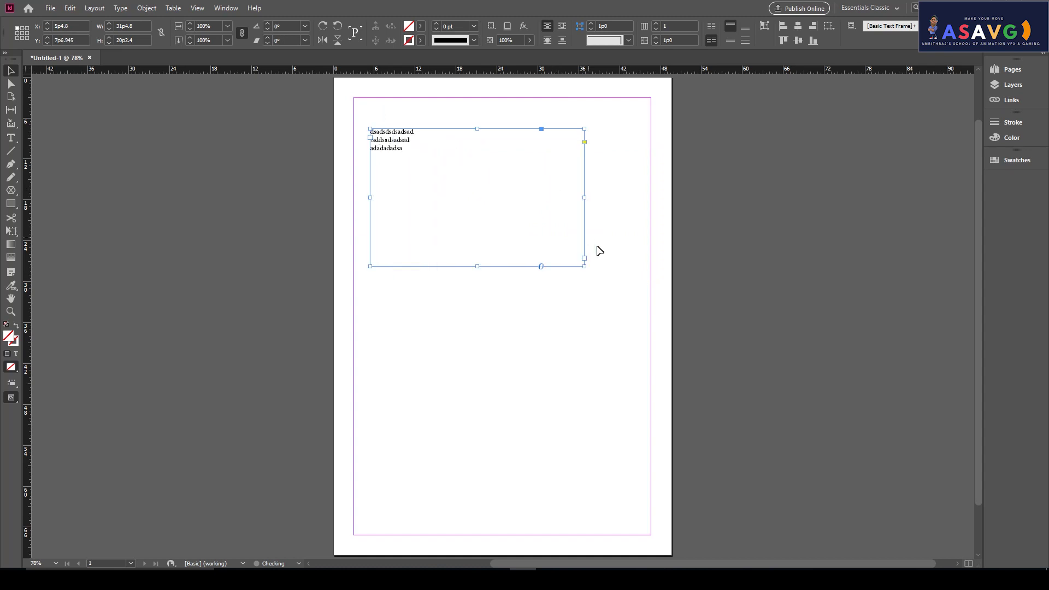
pyautogui.moveTo(585, 266); pyautogui.dragTo(520, 211)
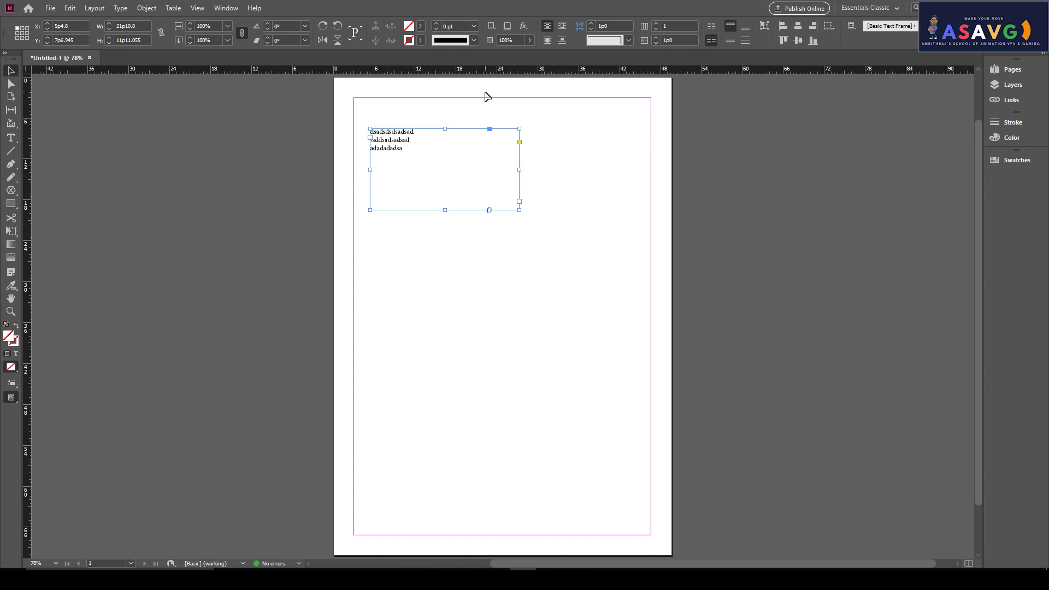
# Step: Display the text frame's properties and set its X position to 10p0
pyautogui.click(226, 9)
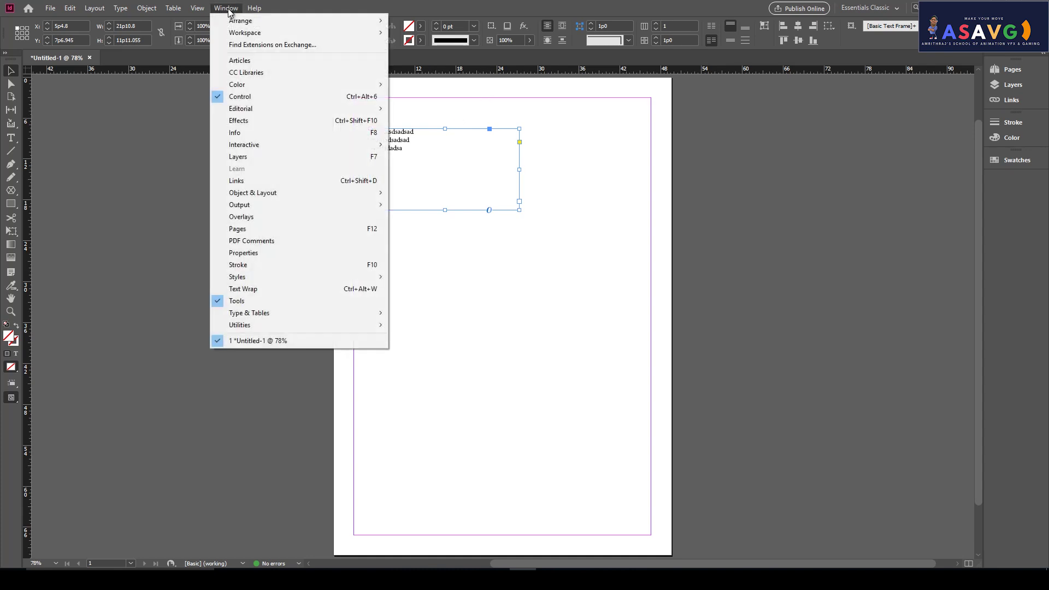
pyautogui.click(272, 256)
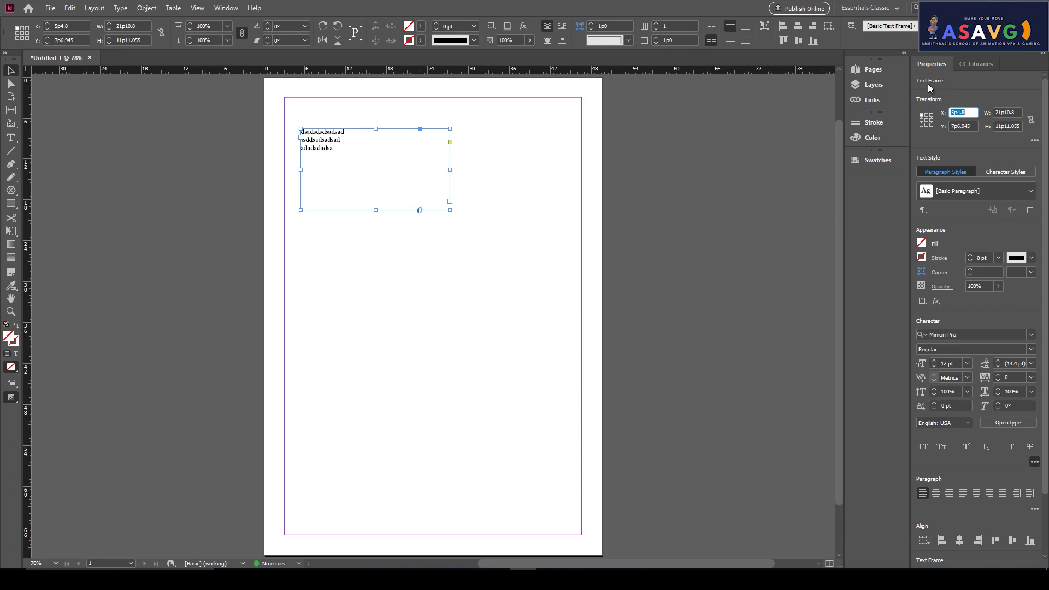
pyautogui.click(11, 192)
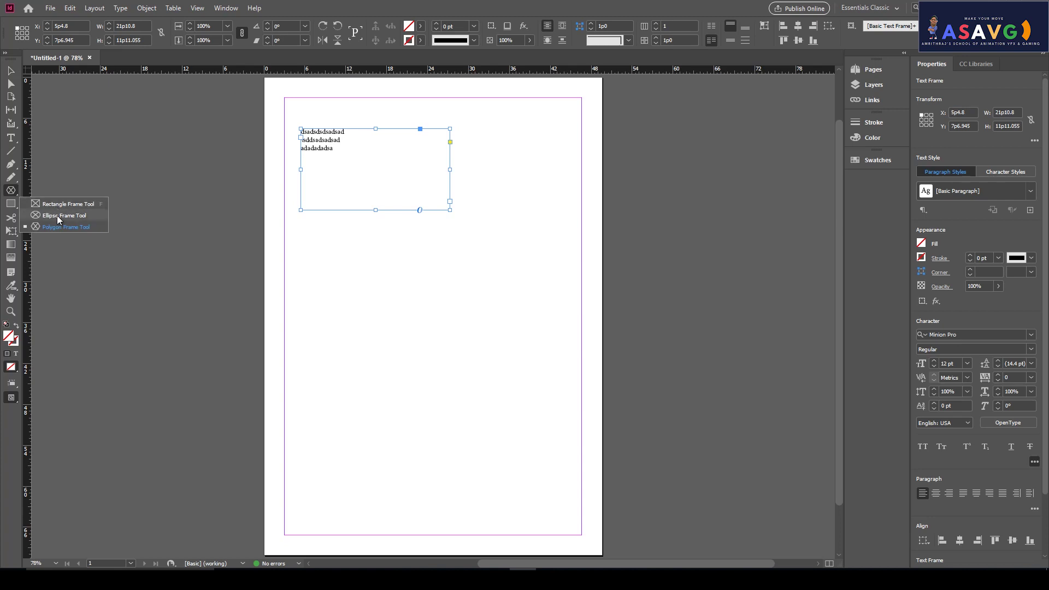
pyautogui.click(11, 192)
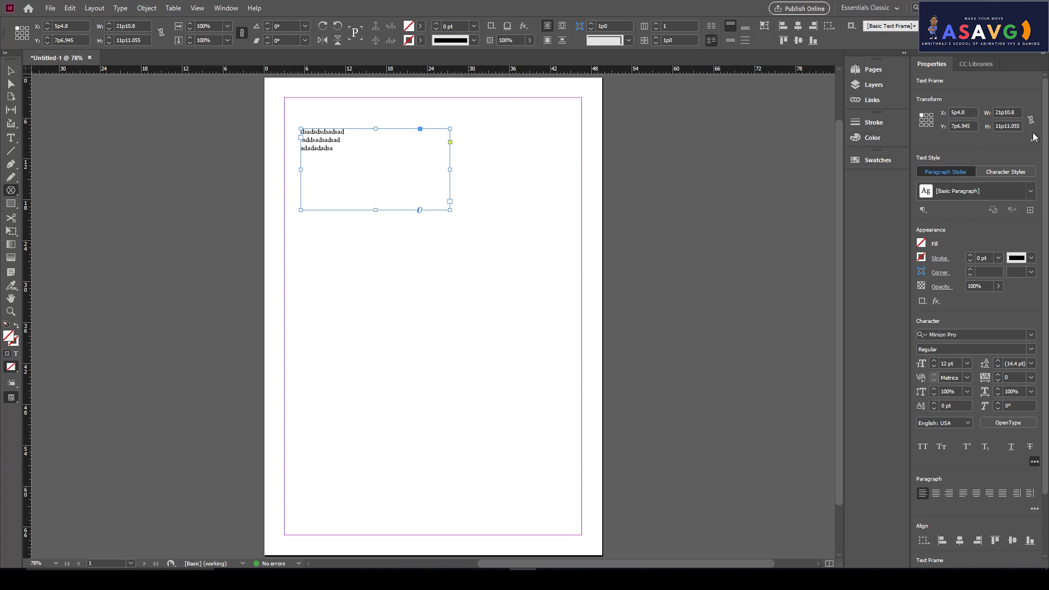
pyautogui.click(970, 113)
pyautogui.write('10')
pyautogui.press('Return')
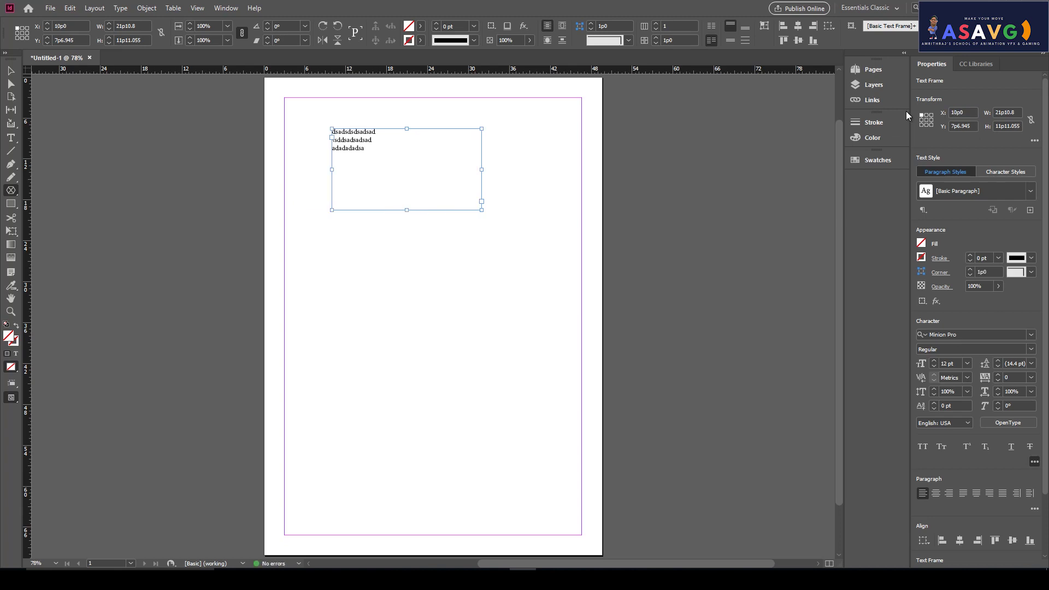
# Step: Set the text frame's width to 25p0 and return to the Selection tool
pyautogui.moveTo(1013, 112); pyautogui.dragTo(995, 111)
pyautogui.write('25')
pyautogui.press('Return')
pyautogui.moveTo(10, 190); pyautogui.dragTo(47, 208)
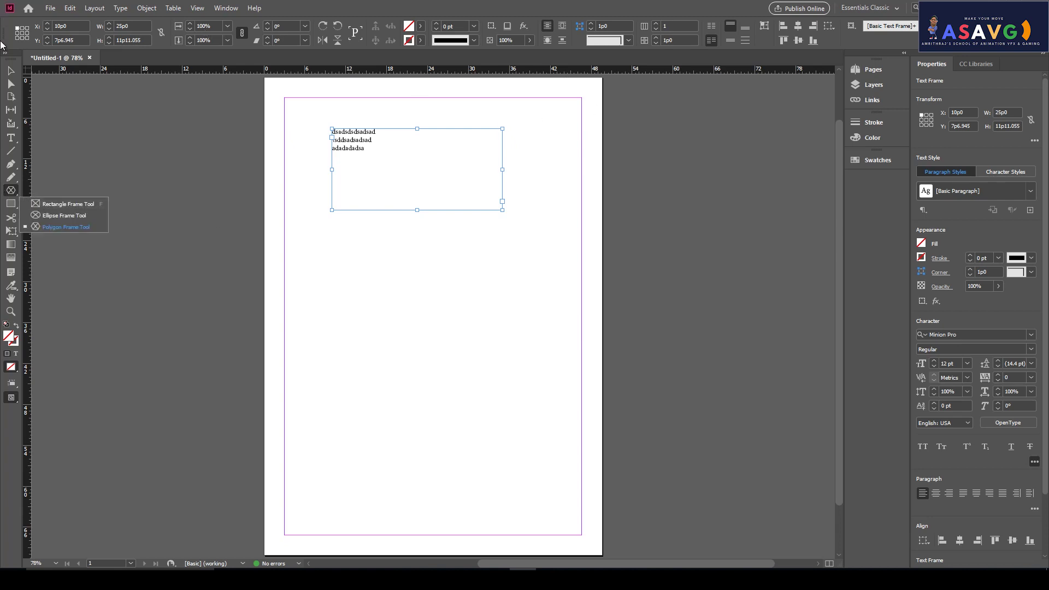
pyautogui.click(11, 70)
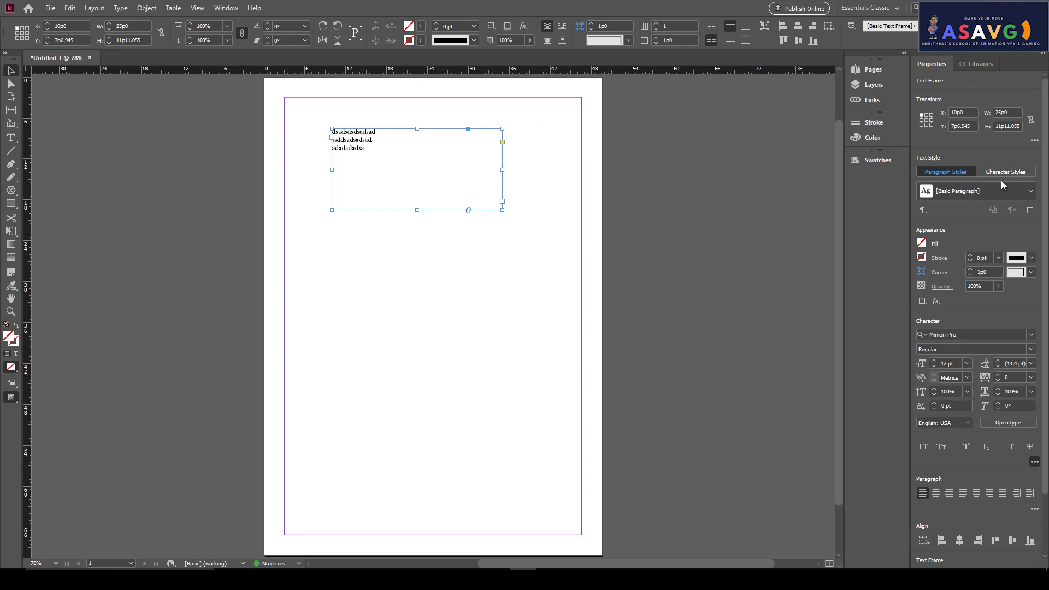
# Step: Set the font of the text in the selected frame to Algerian
pyautogui.scroll(-3, 994, 310)
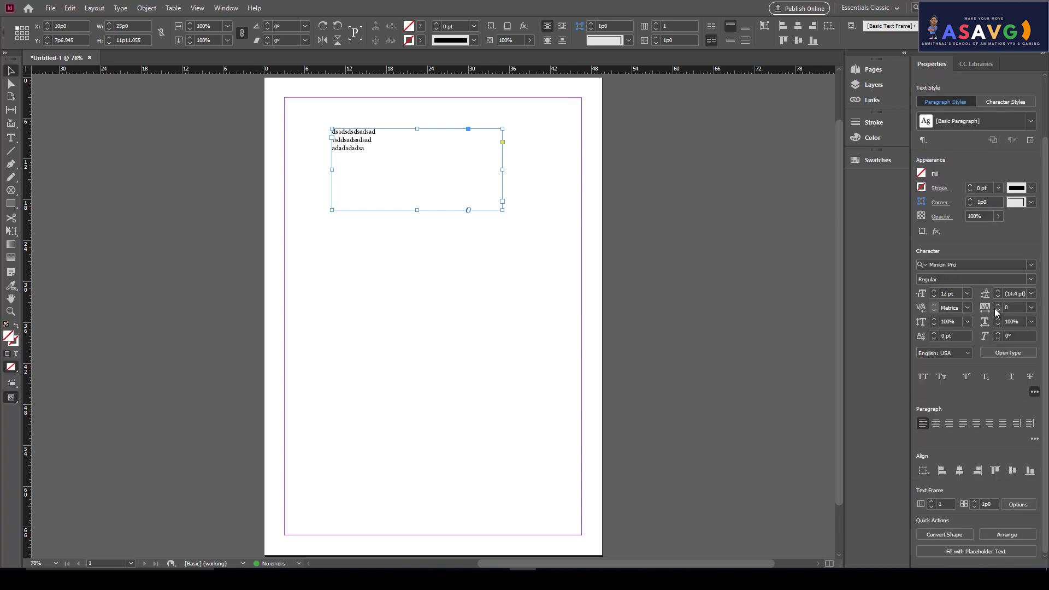
pyautogui.click(1031, 265)
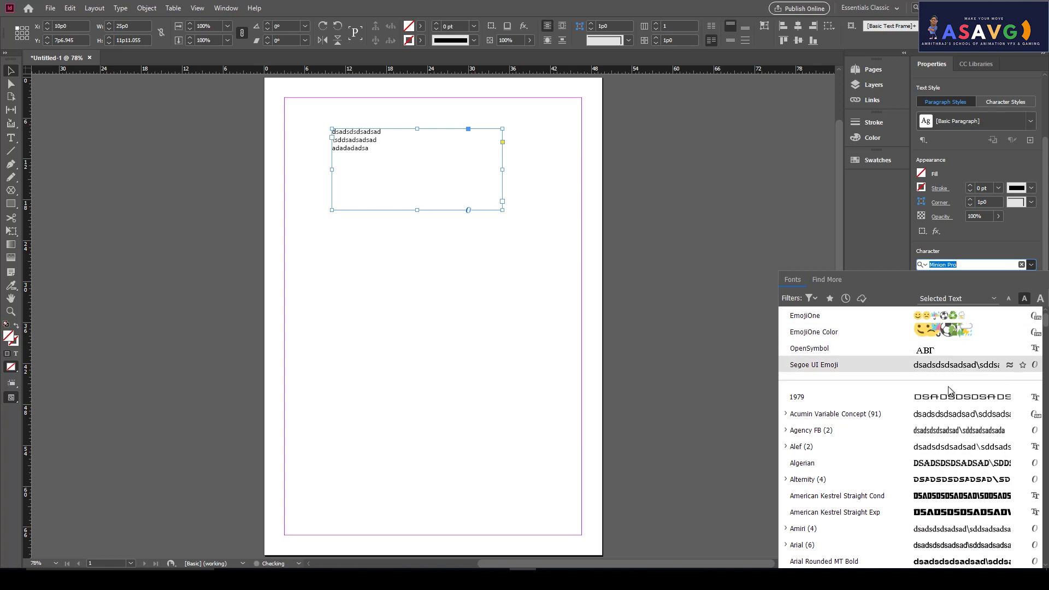
pyautogui.click(944, 464)
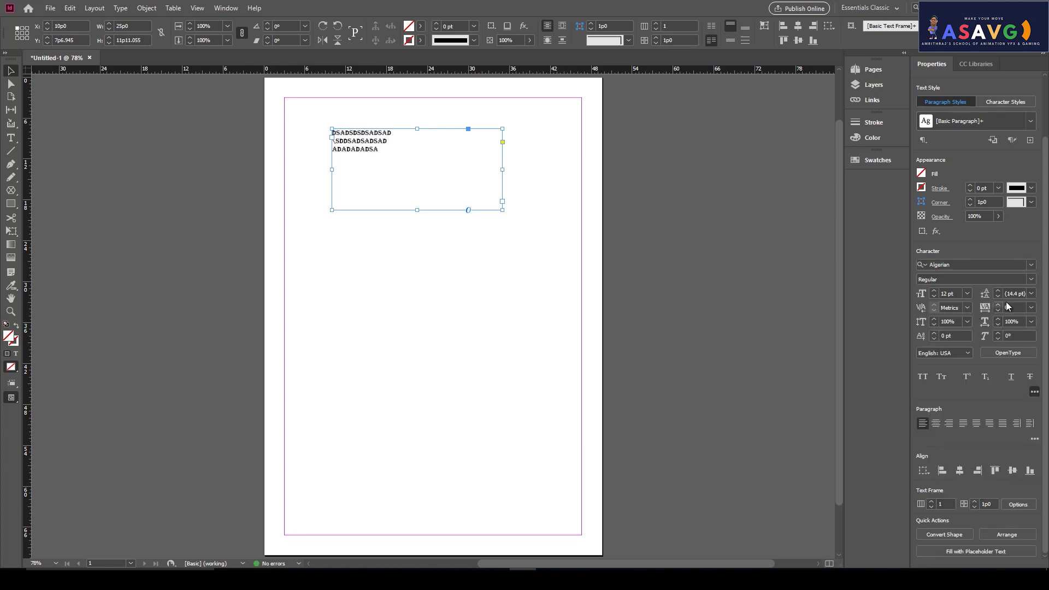
# Step: Change the font of the frame's text to Bauhaus 93
pyautogui.click(1031, 265)
pyautogui.scroll(-5, 956, 437)
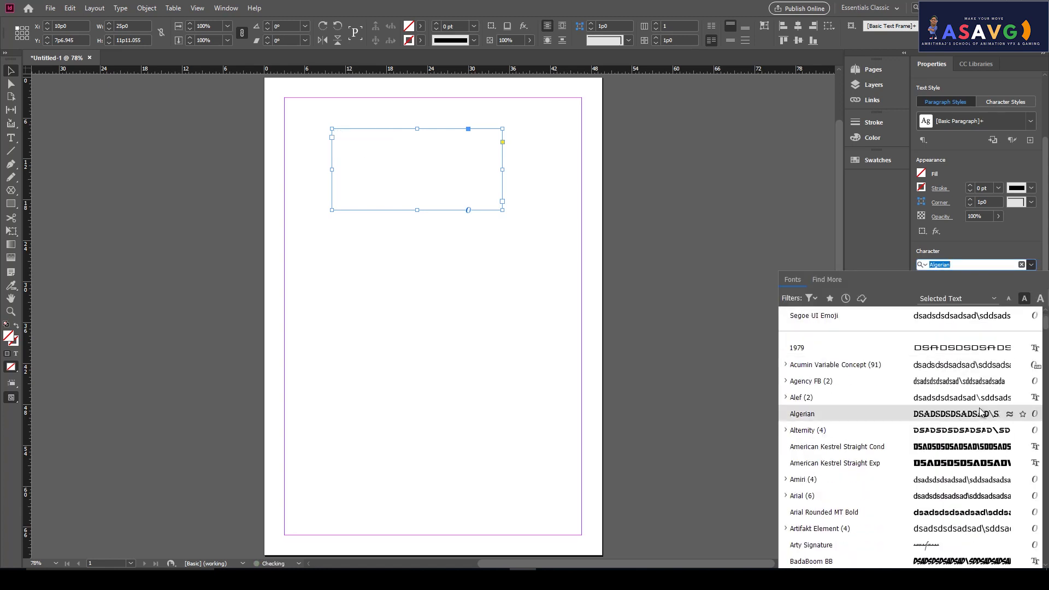
pyautogui.click(957, 484)
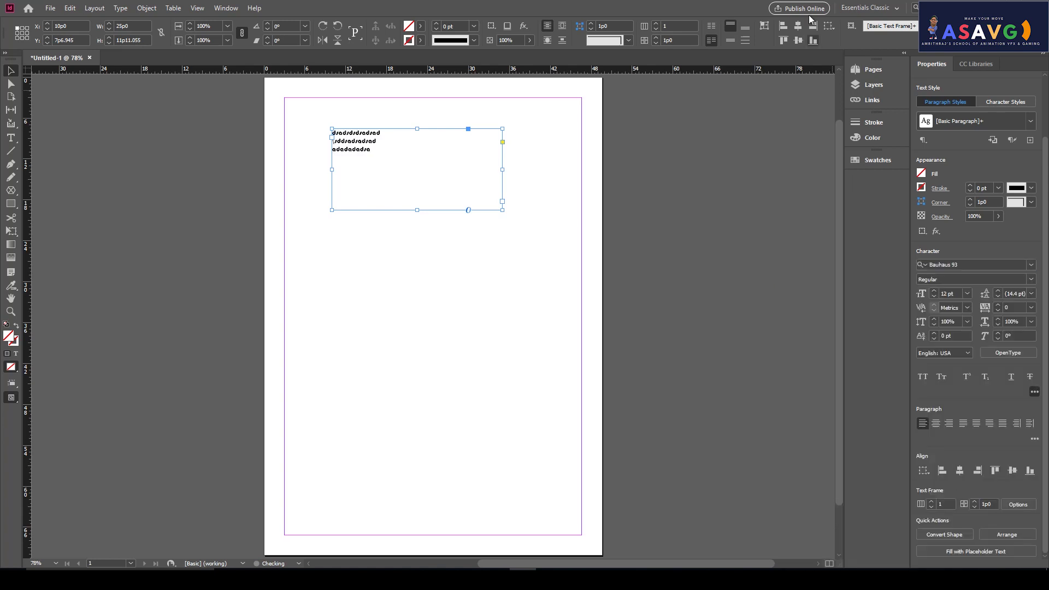
# Step: Try Tamil (India) as the language of the frame's text, and undo the language change
pyautogui.click(963, 353)
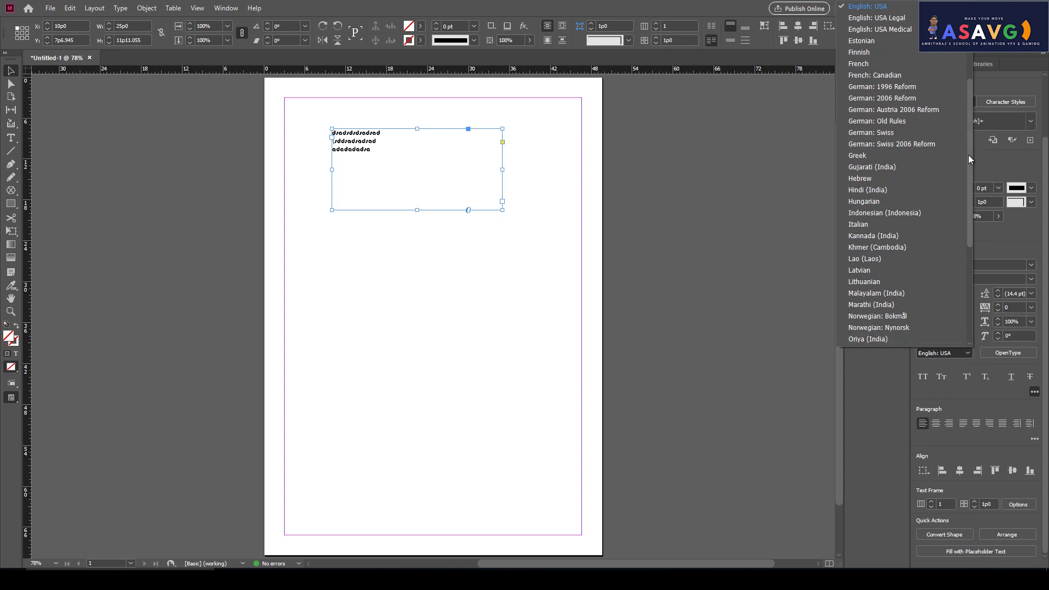
pyautogui.moveTo(970, 156); pyautogui.dragTo(978, 257)
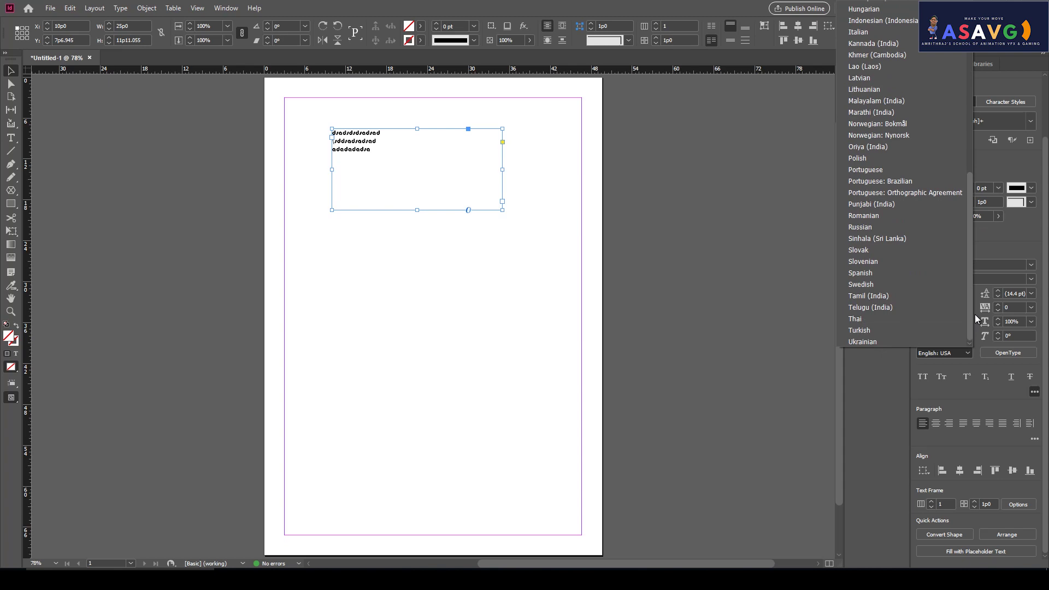
pyautogui.click(913, 296)
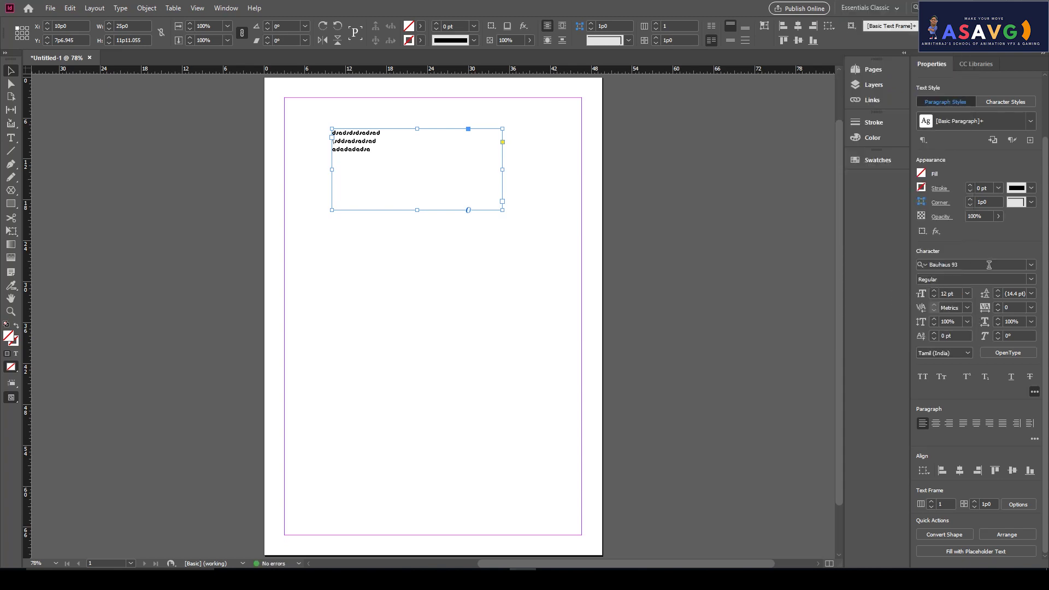
pyautogui.hotkey('ctrl', 'z')
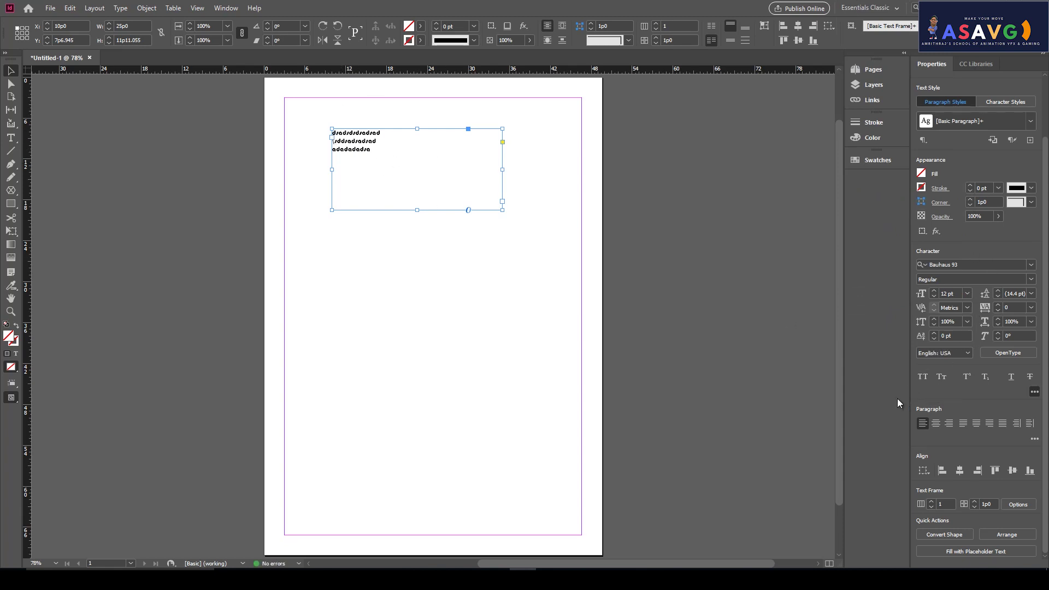
# Step: Apply All Caps to the text in the selected frame
pyautogui.click(923, 377)
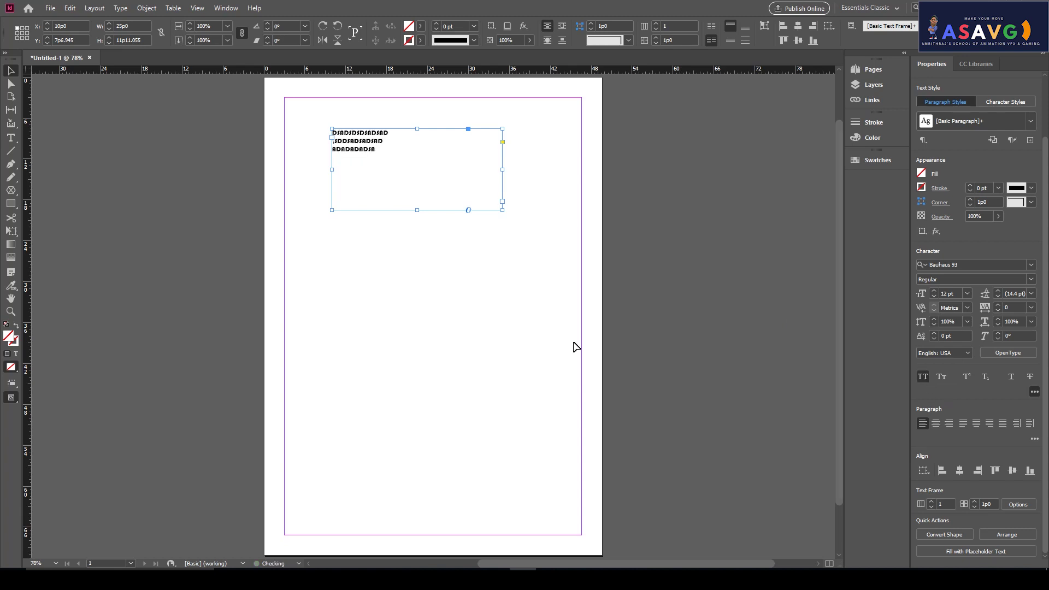
# Step: Examine the all-caps text in its frame at several magnifications between 75% and 150%
pyautogui.hotkey('ctrl', '=')
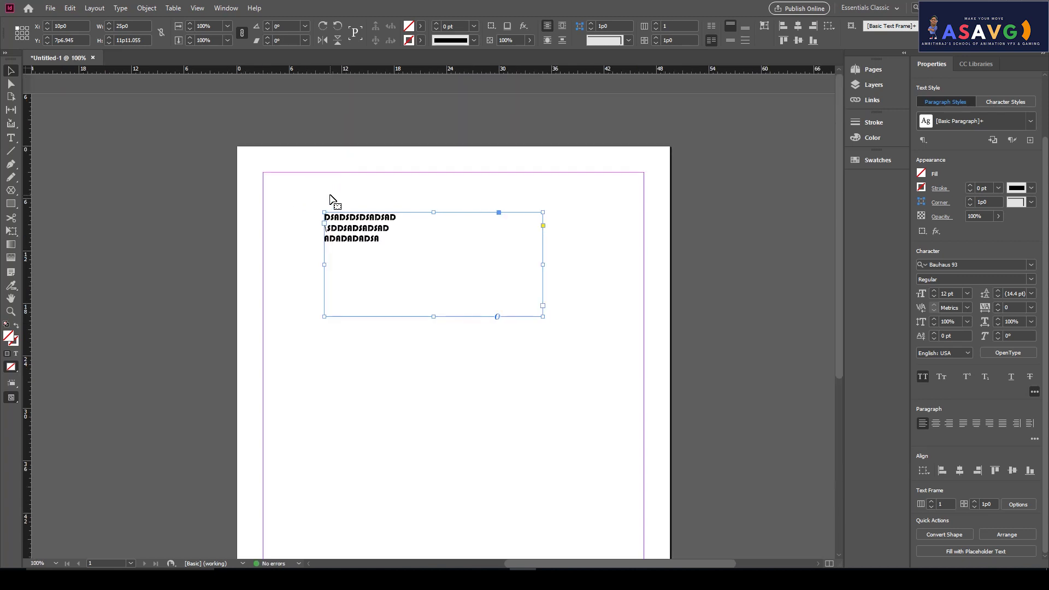
pyautogui.hotkey('ctrl', '-')
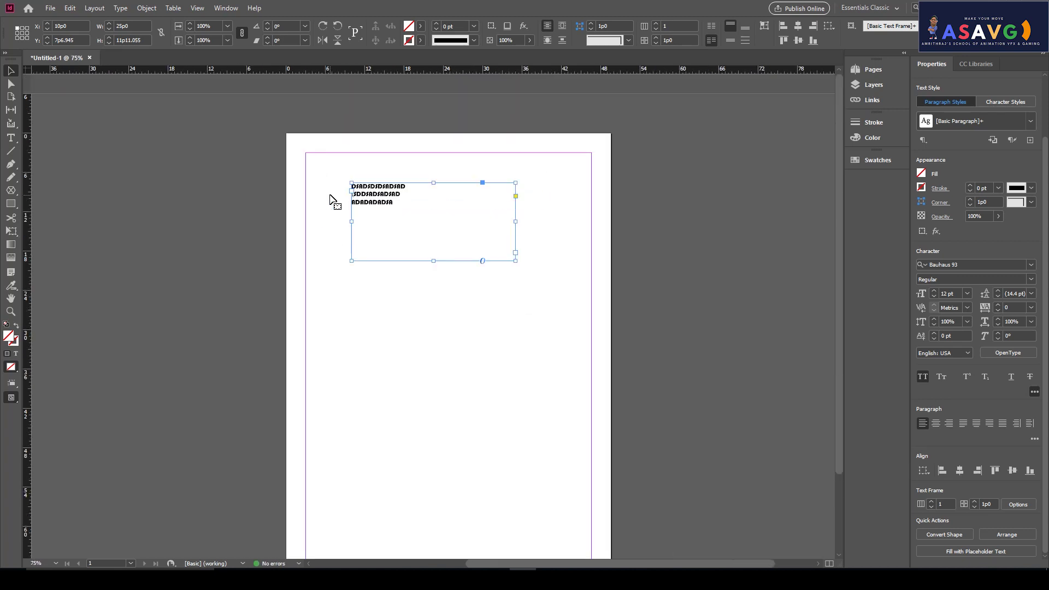
pyautogui.hotkey('ctrl', '=')
pyautogui.hotkey('ctrl', '-')
pyautogui.hotkey('ctrl', '=')
pyautogui.hotkey('ctrl', '=')
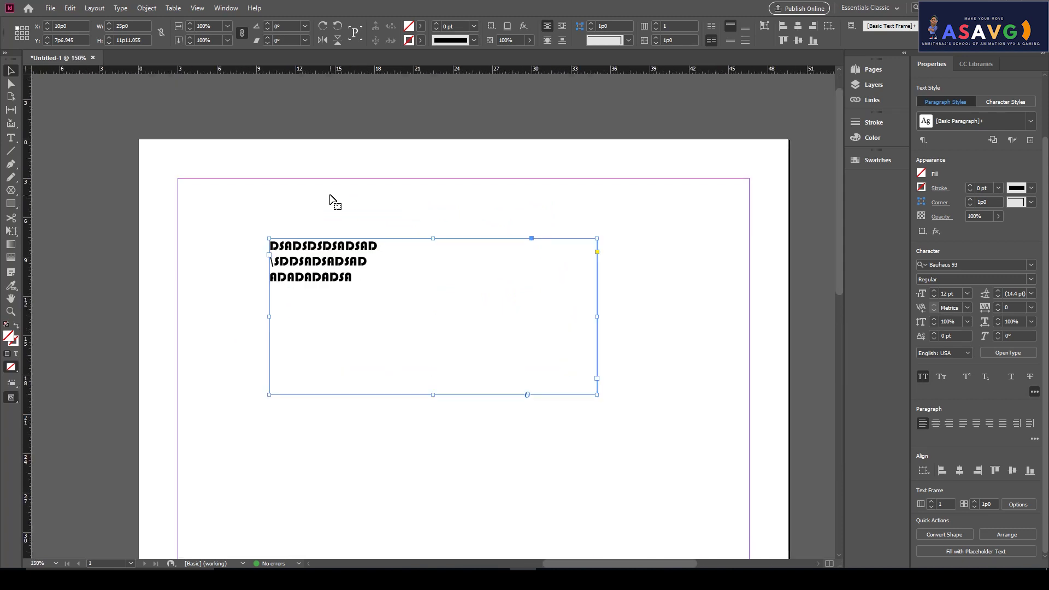
pyautogui.hotkey('ctrl', '-')
pyautogui.hotkey('ctrl', '-')
pyautogui.hotkey('ctrl', '-')
pyautogui.hotkey('ctrl', '=')
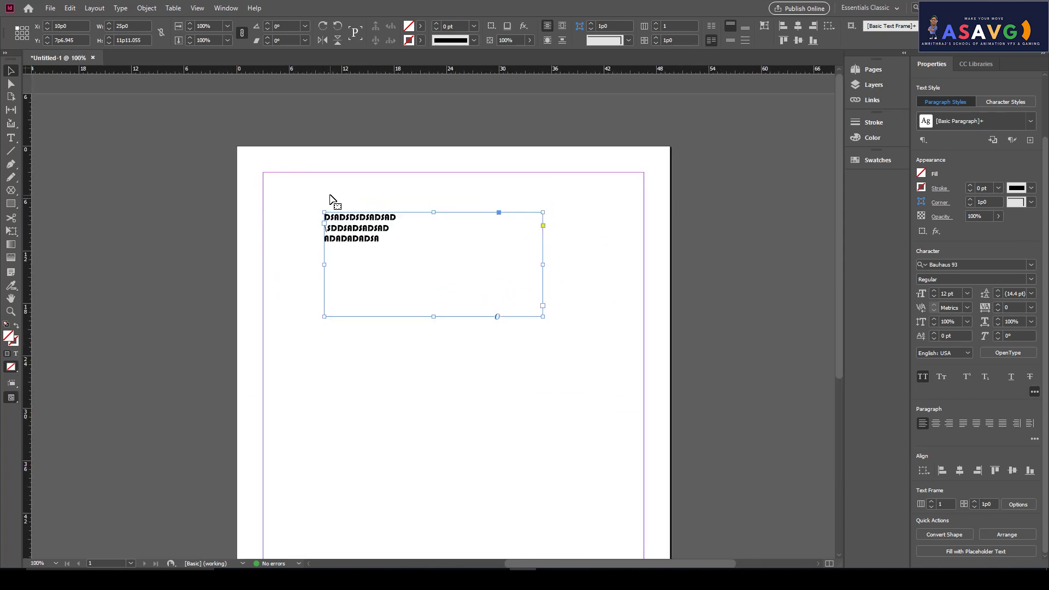
pyautogui.hotkey('ctrl', '=')
pyautogui.hotkey('ctrl', '=')
pyautogui.hotkey('ctrl', '-')
pyautogui.hotkey('ctrl', '-')
pyautogui.hotkey('ctrl', '-')
pyautogui.hotkey('ctrl', '=')
pyautogui.hotkey('ctrl', '=')
pyautogui.hotkey('ctrl', '=')
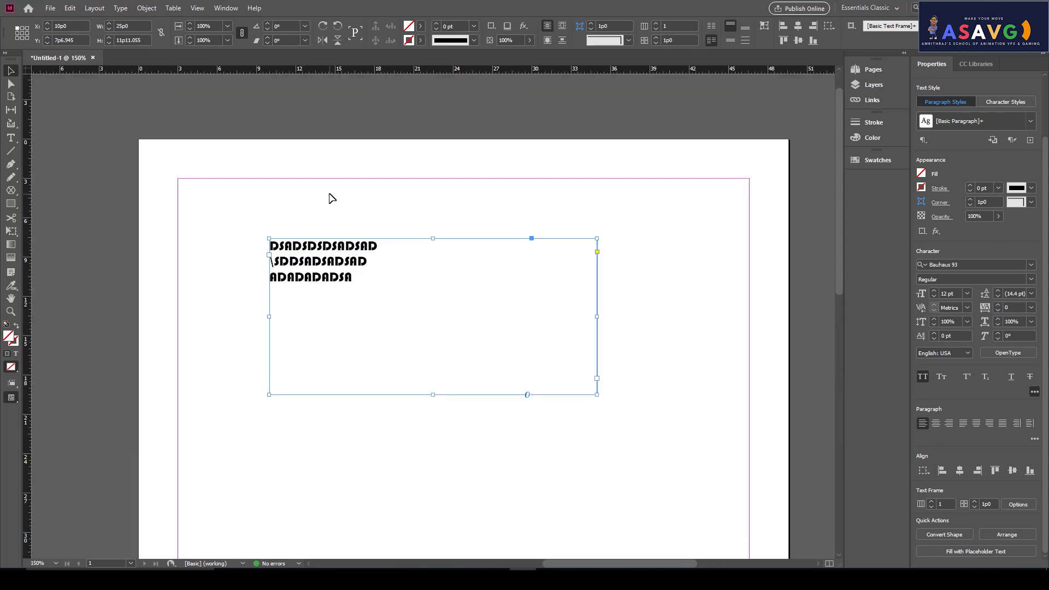
# Step: Fit the whole page in the window
pyautogui.hotkey('ctrl', '=')
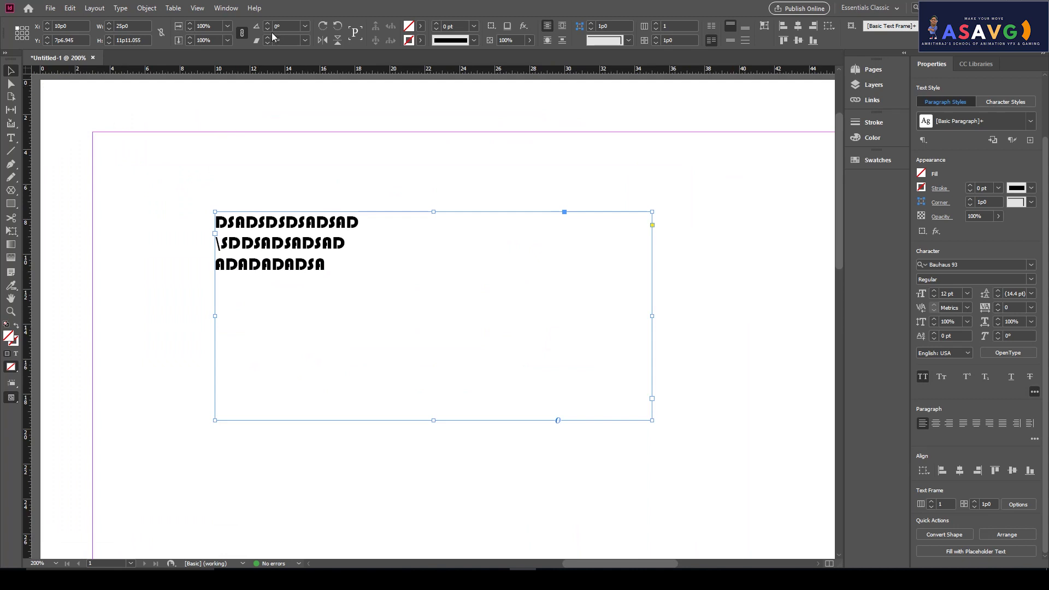
pyautogui.click(225, 8)
pyautogui.moveTo(198, 11)
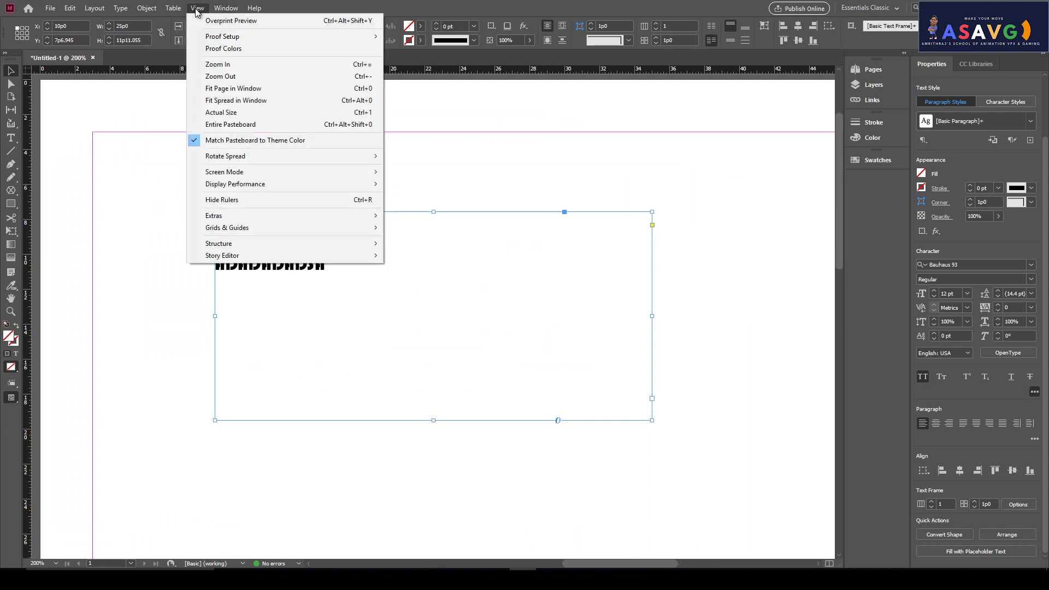
pyautogui.click(243, 89)
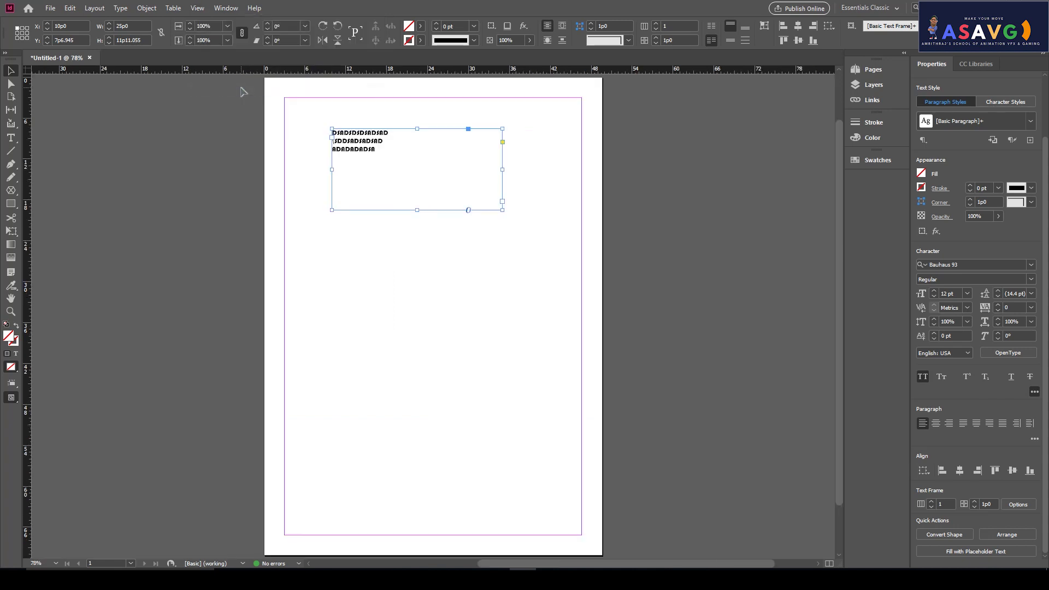
# Step: Examine the text frame at several magnifications between 75% and 400%, finishing with the full page fitted in the window
pyautogui.hotkey('ctrl', '4')
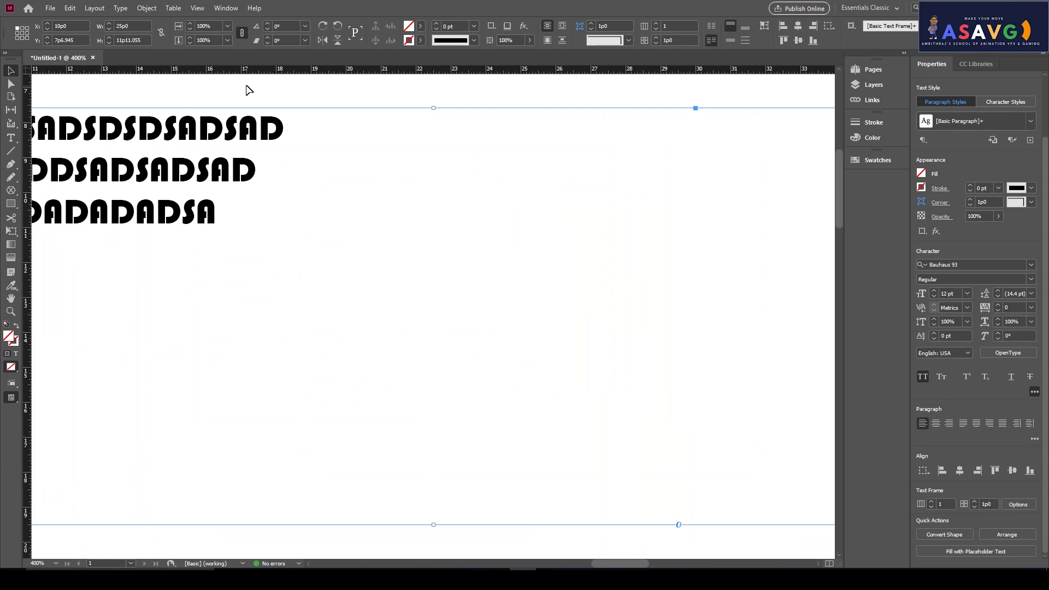
pyautogui.hotkey('ctrl', '-')
pyautogui.hotkey('ctrl', '-')
pyautogui.hotkey('ctrl', '-')
pyautogui.hotkey('ctrl', '-')
pyautogui.hotkey('ctrl', '-')
pyautogui.hotkey('ctrl', '-')
pyautogui.hotkey('ctrl', '-')
pyautogui.hotkey('ctrl', '-')
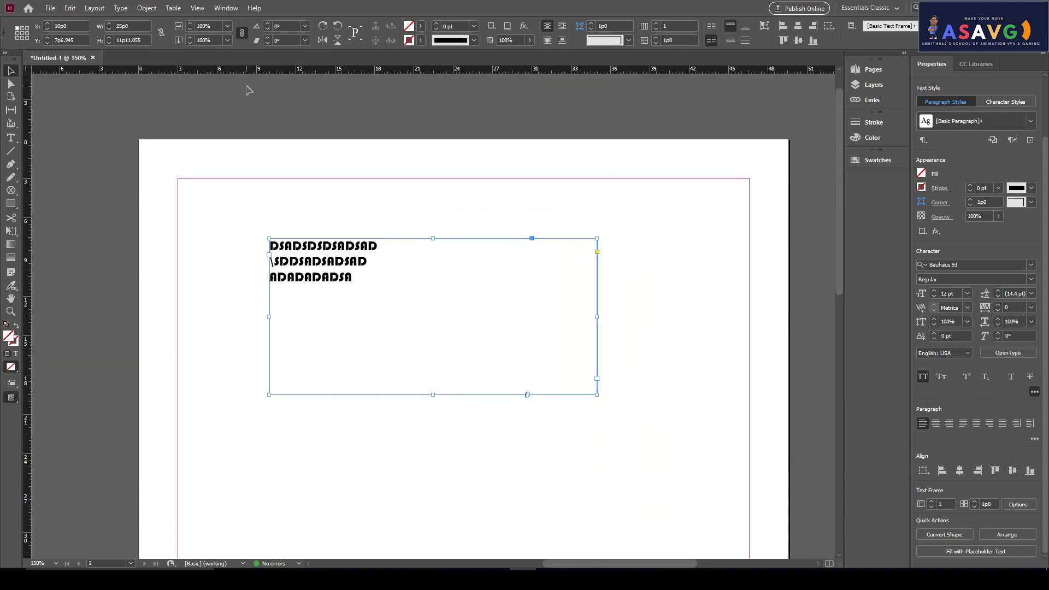
pyautogui.hotkey('ctrl', '=')
pyautogui.hotkey('ctrl', '=')
pyautogui.hotkey('ctrl', '-')
pyautogui.hotkey('ctrl', '=')
pyautogui.hotkey('ctrl', '-')
pyautogui.hotkey('ctrl', '=')
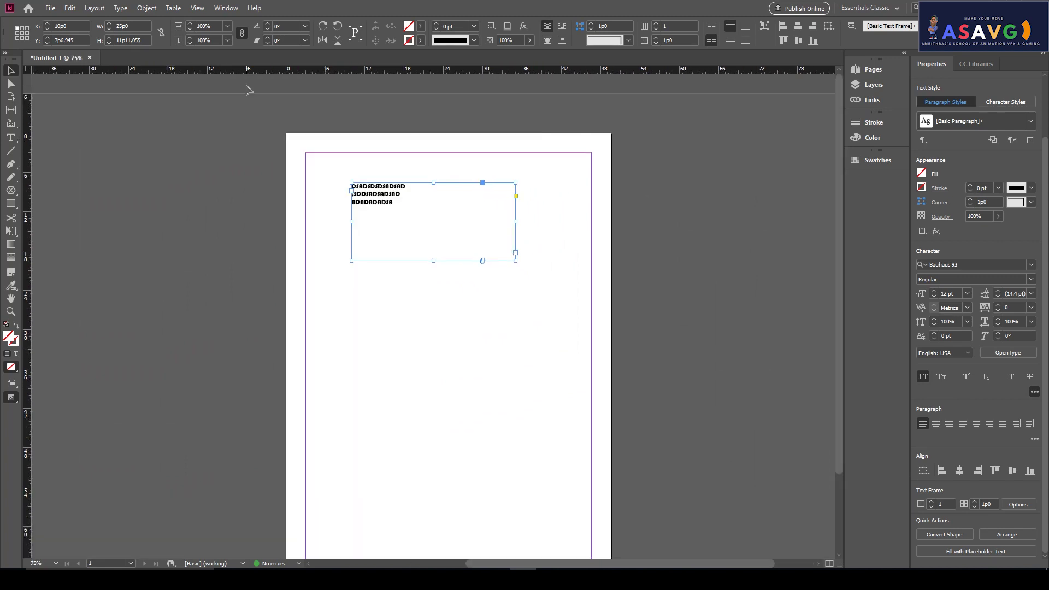
pyautogui.click(197, 8)
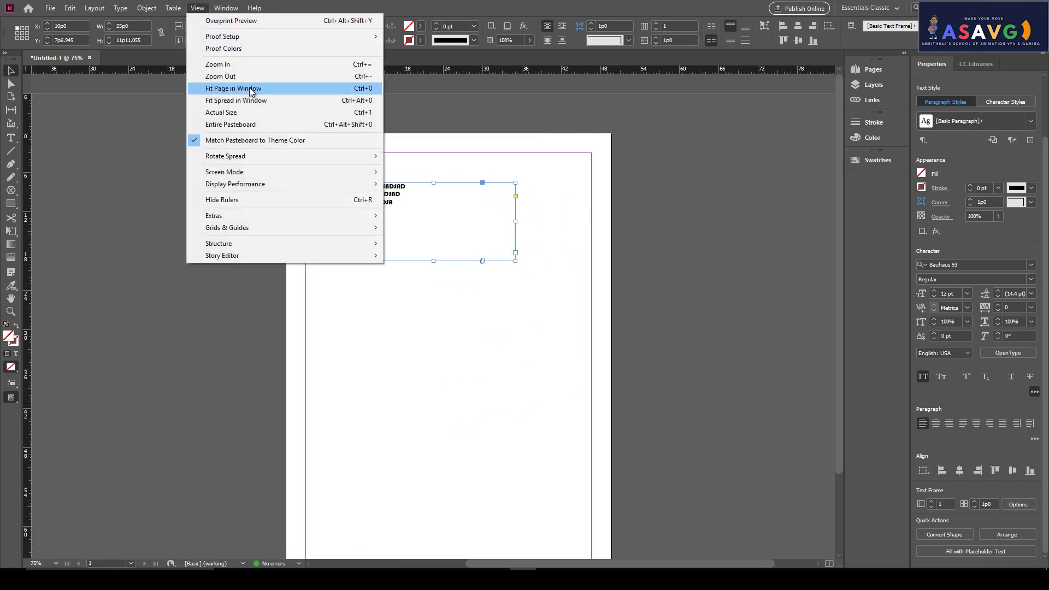
pyautogui.click(7, 75)
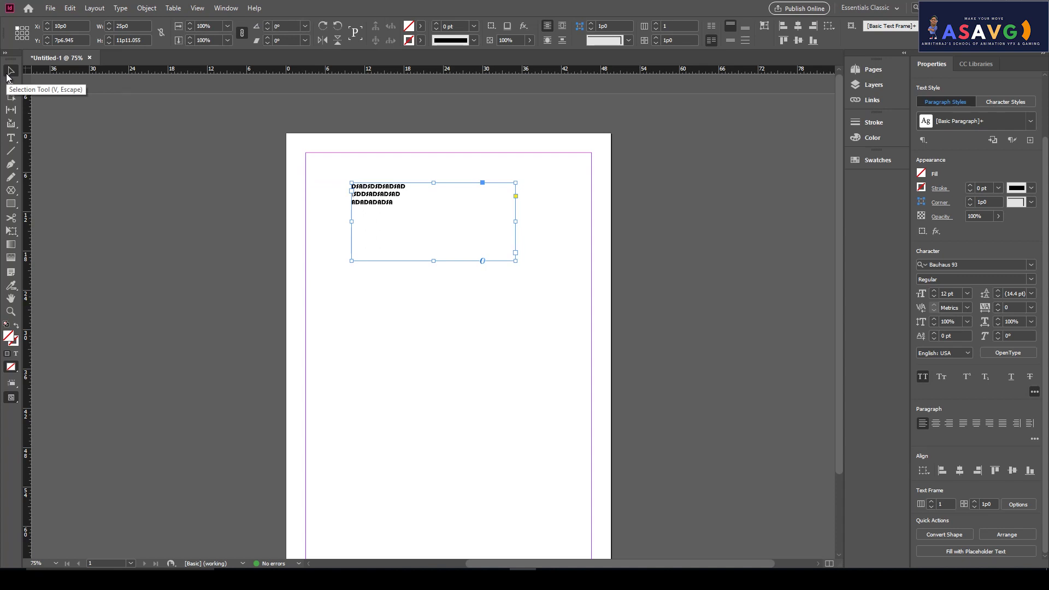
pyautogui.hotkey('ctrl', '0')
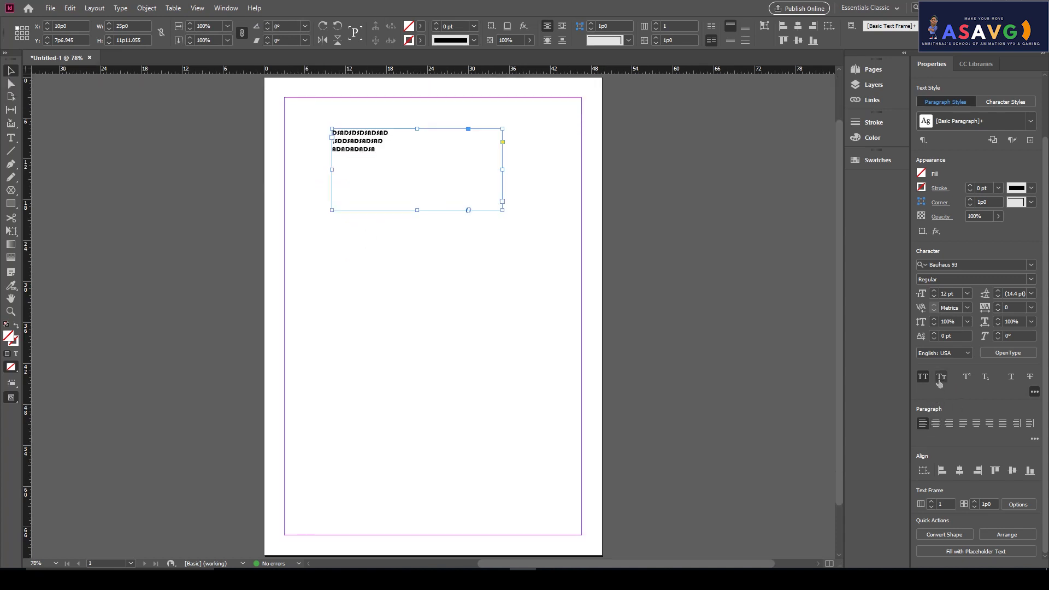
# Step: Apply Small Caps to the text in the selected frame
pyautogui.click(940, 378)
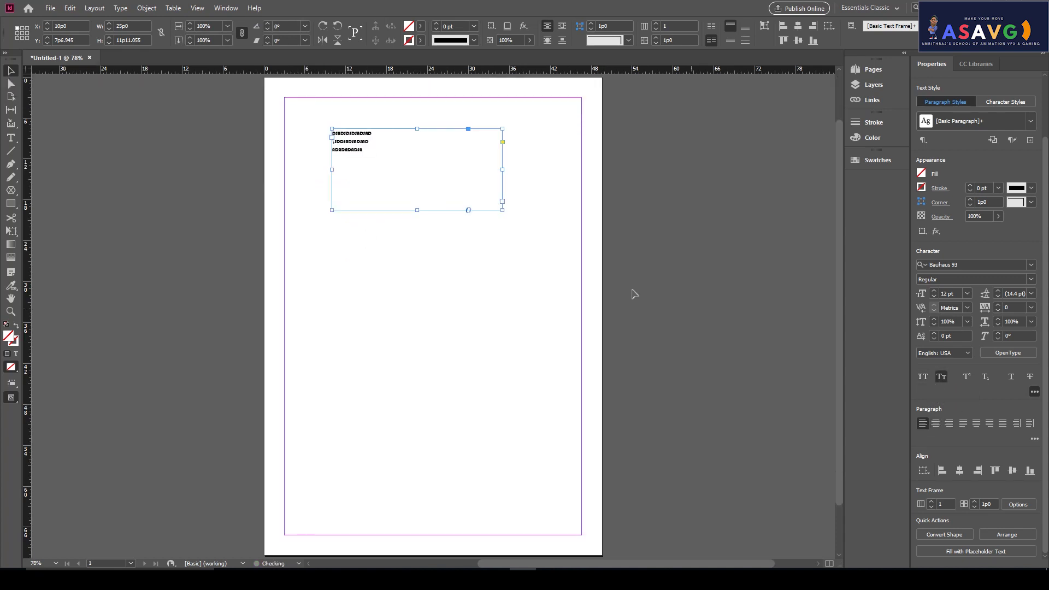
pyautogui.hotkey('ctrl', '=')
pyautogui.hotkey('ctrl', '=')
pyautogui.hotkey('ctrl', '=')
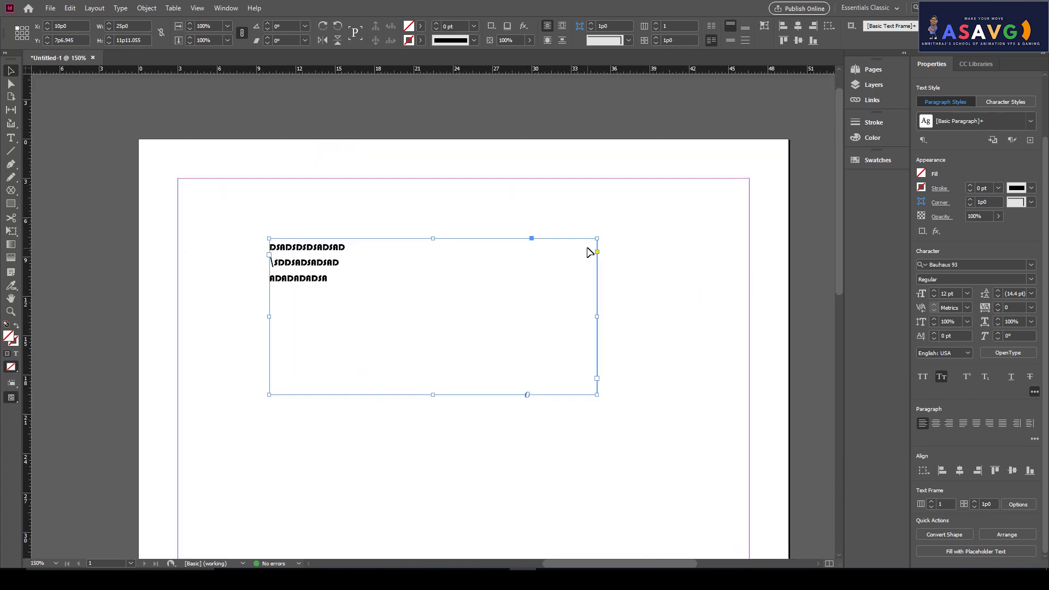
# Step: Try Superscript on the frame's text, switch it to Subscript, and underline it
pyautogui.click(967, 377)
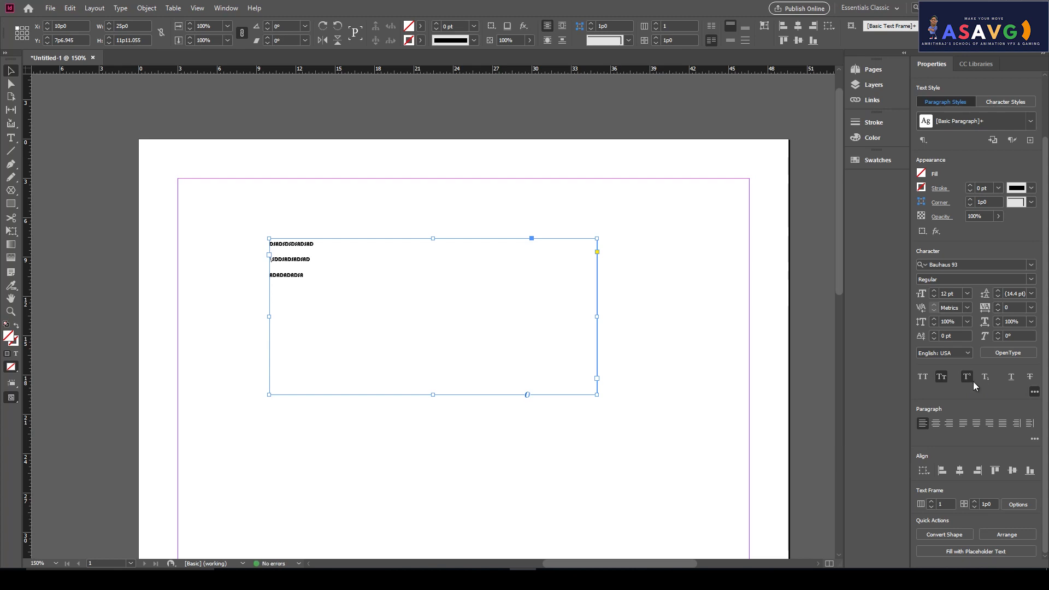
pyautogui.click(983, 380)
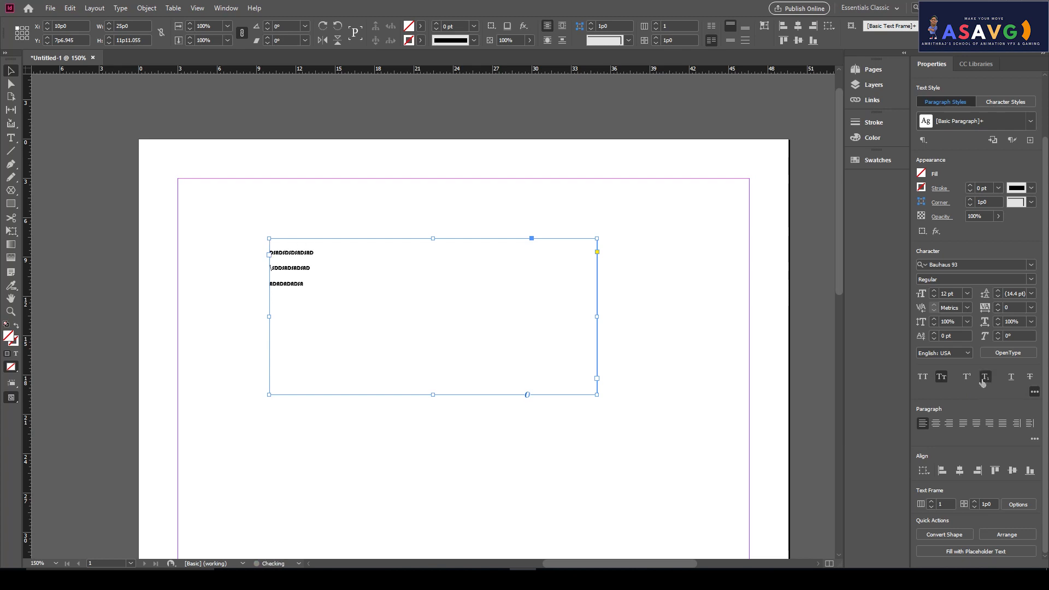
pyautogui.click(1012, 377)
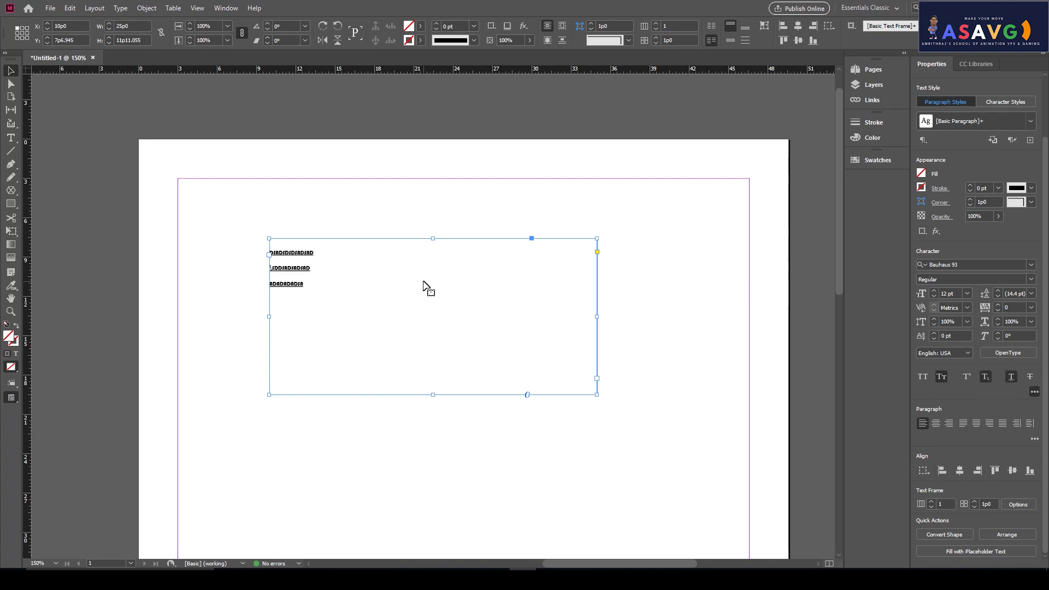
pyautogui.hotkey('ctrl', '=')
pyautogui.hotkey('ctrl', '=')
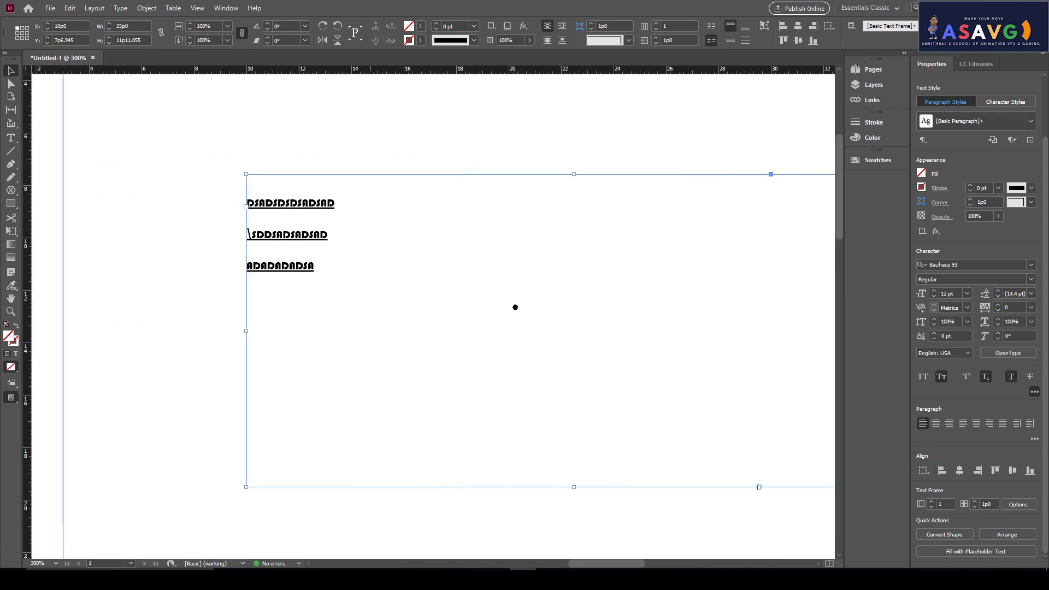
pyautogui.hotkey('ctrl', '=')
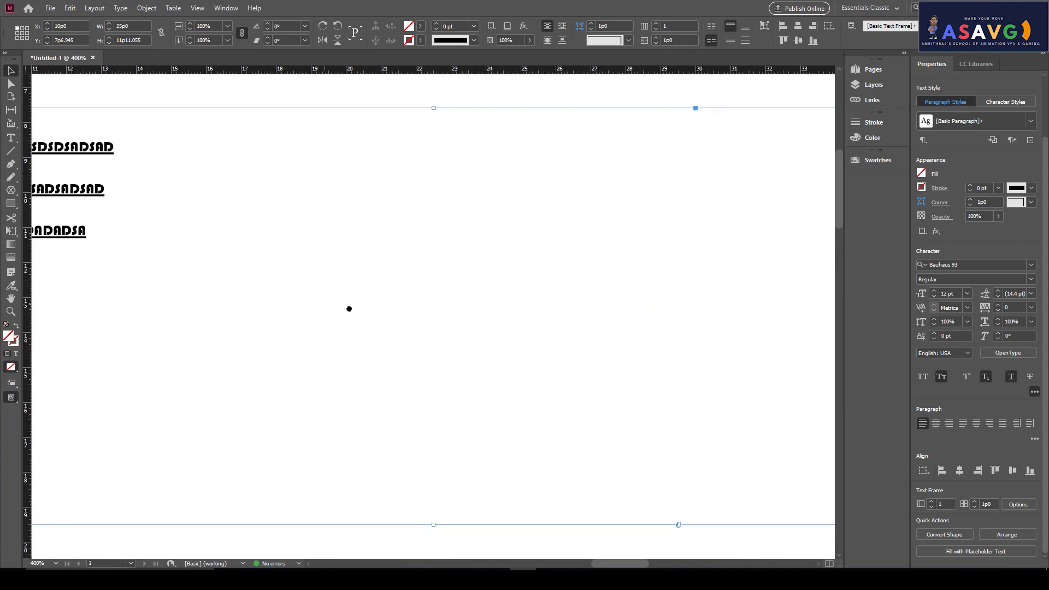
pyautogui.moveTo(472, 337); pyautogui.dragTo(806, 371)
# Step: Try All Caps on the frame's text, and turn off All Caps, Subscript and Underline
pyautogui.click(923, 377)
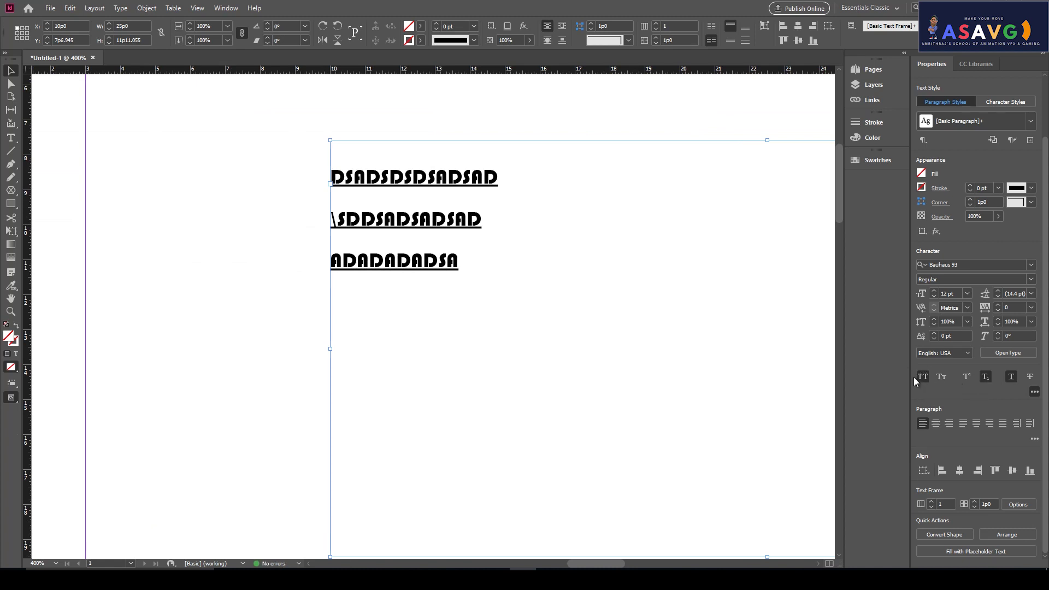
pyautogui.click(920, 378)
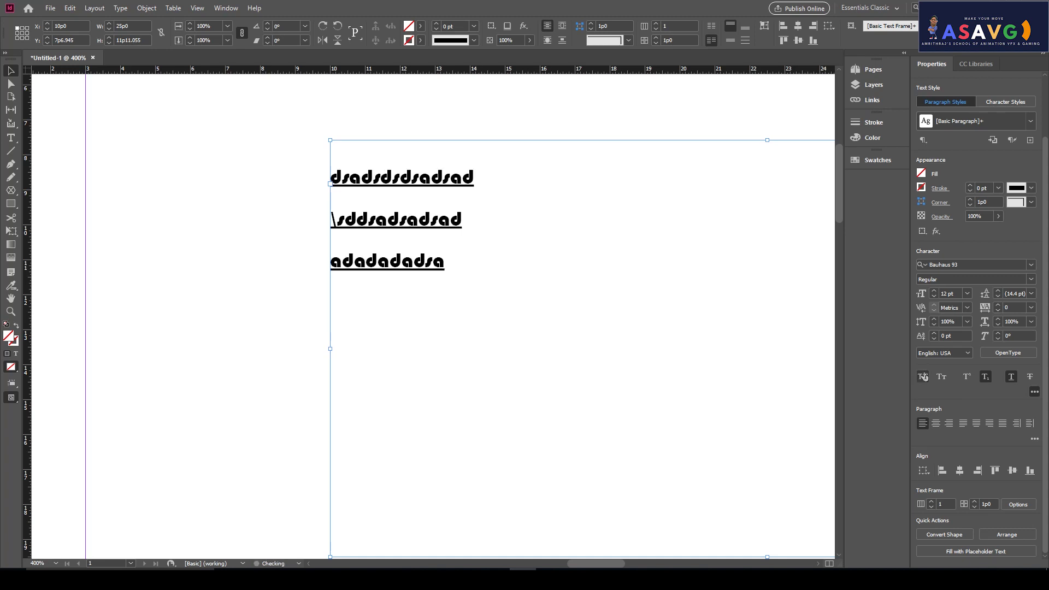
pyautogui.click(986, 379)
pyautogui.click(1009, 378)
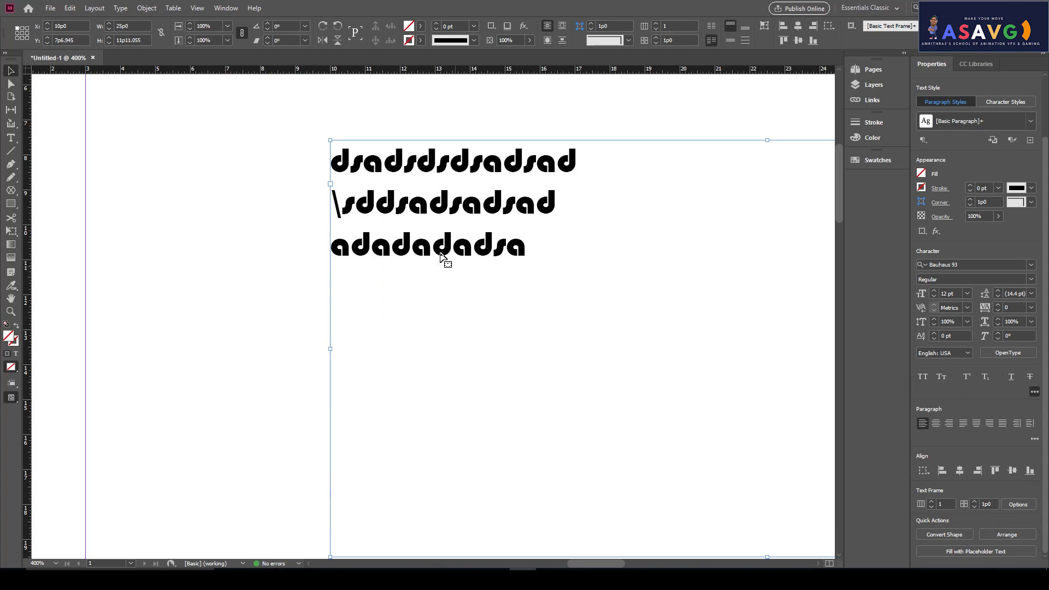
# Step: Delete the backslash at the start of the second line of text
pyautogui.doubleClick(341, 210)
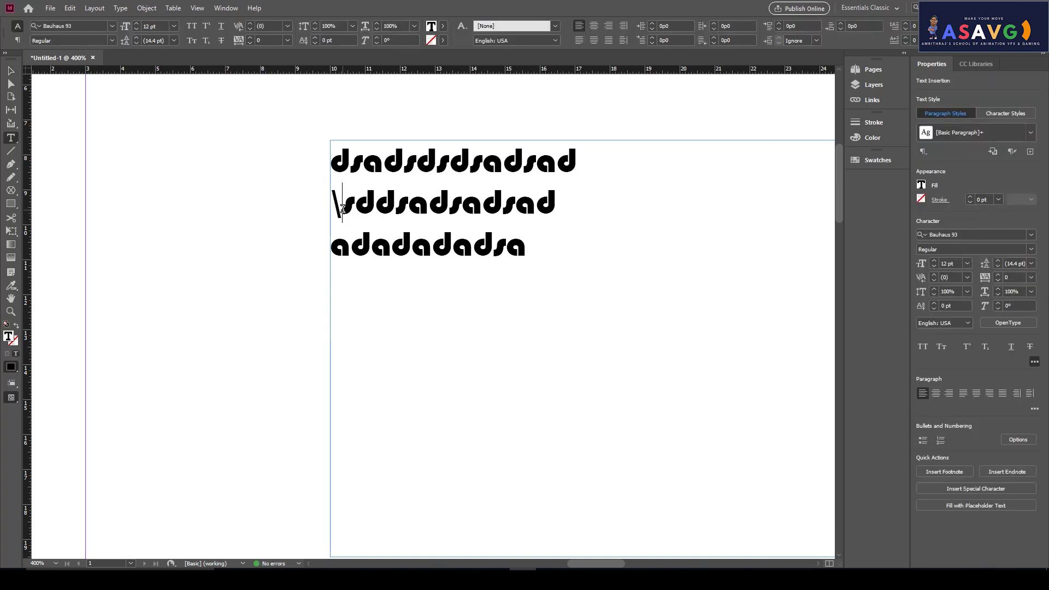
pyautogui.press('BackSpace')
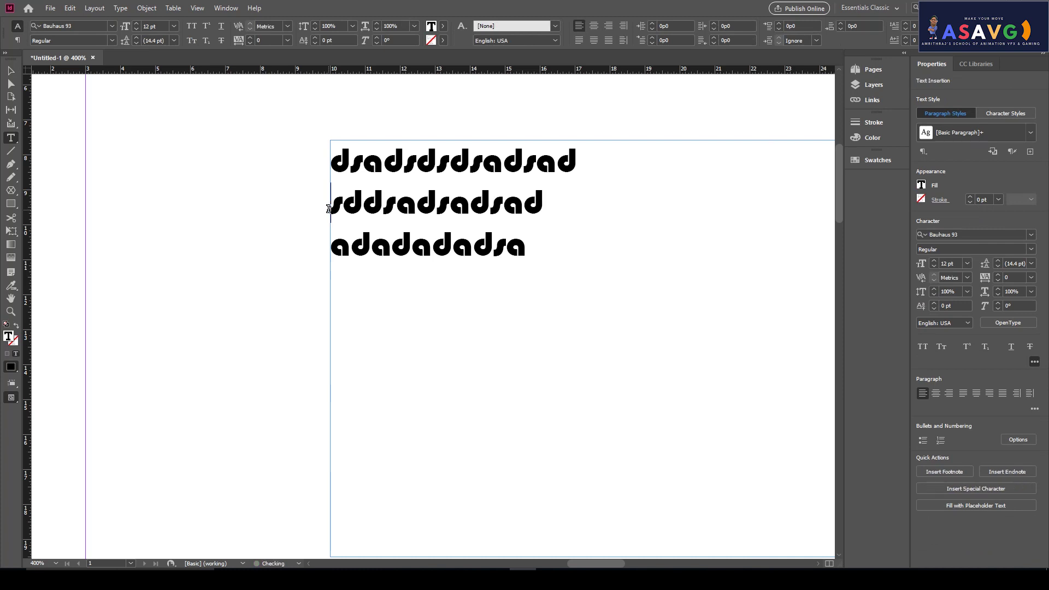
# Step: Try selecting the third line and larger parts of the text with the Type tool, and clear the selection
pyautogui.rightClick(13, 145)
pyautogui.click(38, 152)
pyautogui.doubleClick(418, 205)
pyautogui.click(584, 259)
pyautogui.doubleClick(583, 259)
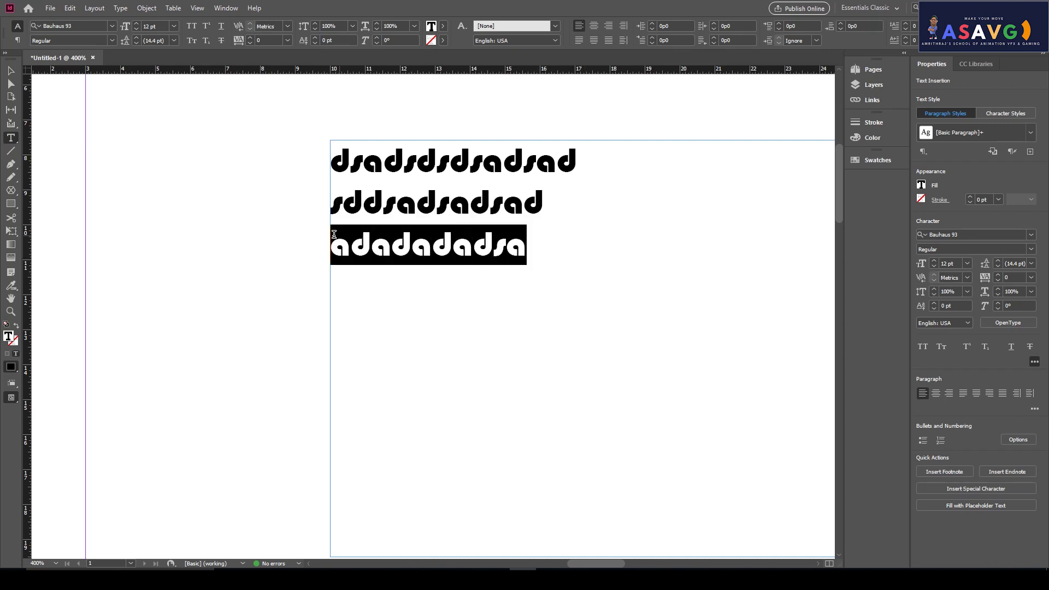
pyautogui.moveTo(634, 261); pyautogui.dragTo(356, 211)
pyautogui.click(646, 278)
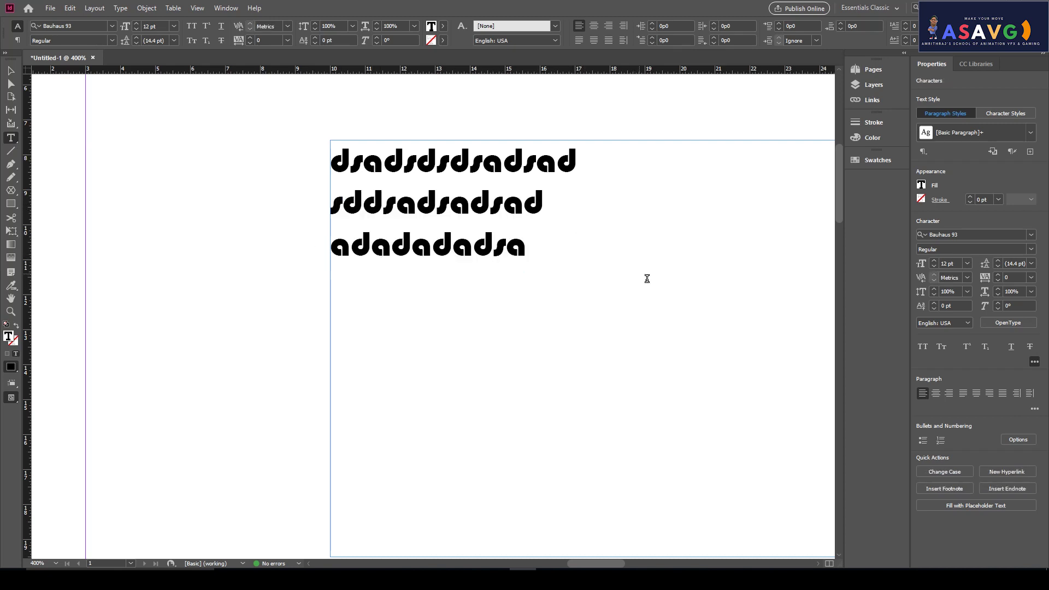
pyautogui.moveTo(646, 278); pyautogui.dragTo(319, 156)
pyautogui.click(584, 293)
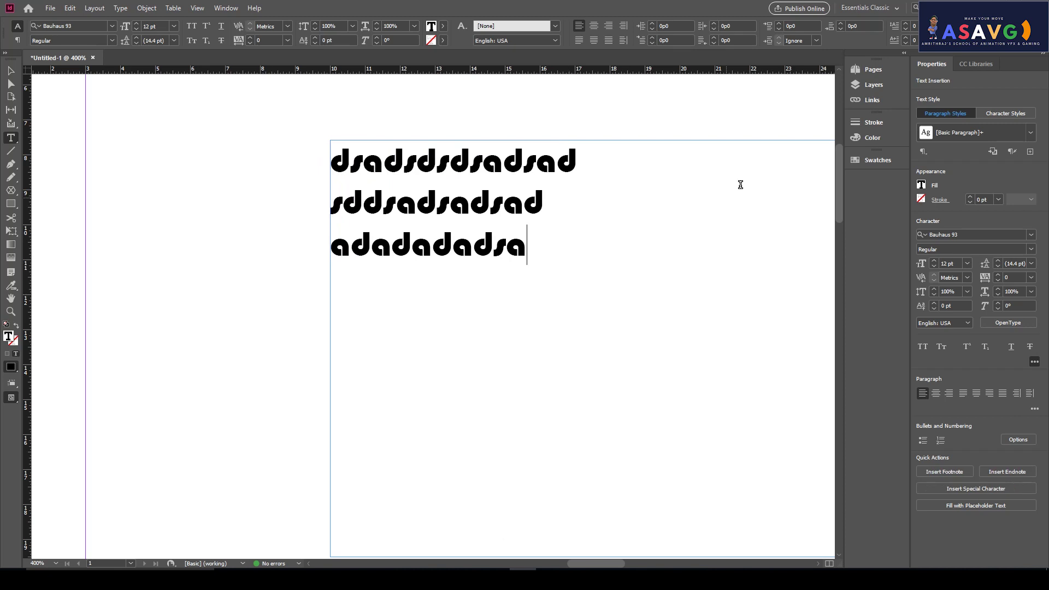
# Step: Select all the text in the frame, try All Caps on it, and switch it to Small Caps
pyautogui.click(923, 346)
pyautogui.click(923, 347)
pyautogui.hotkey('shift', 'Left')
pyautogui.hotkey('shift', 'Left')
pyautogui.hotkey('ctrl', 'a')
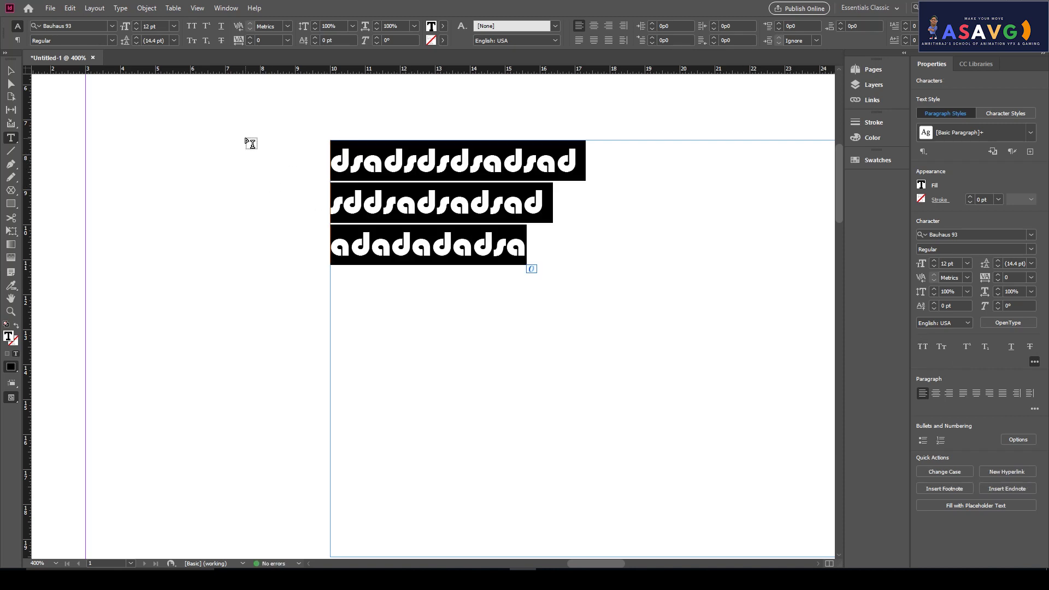
pyautogui.click(922, 347)
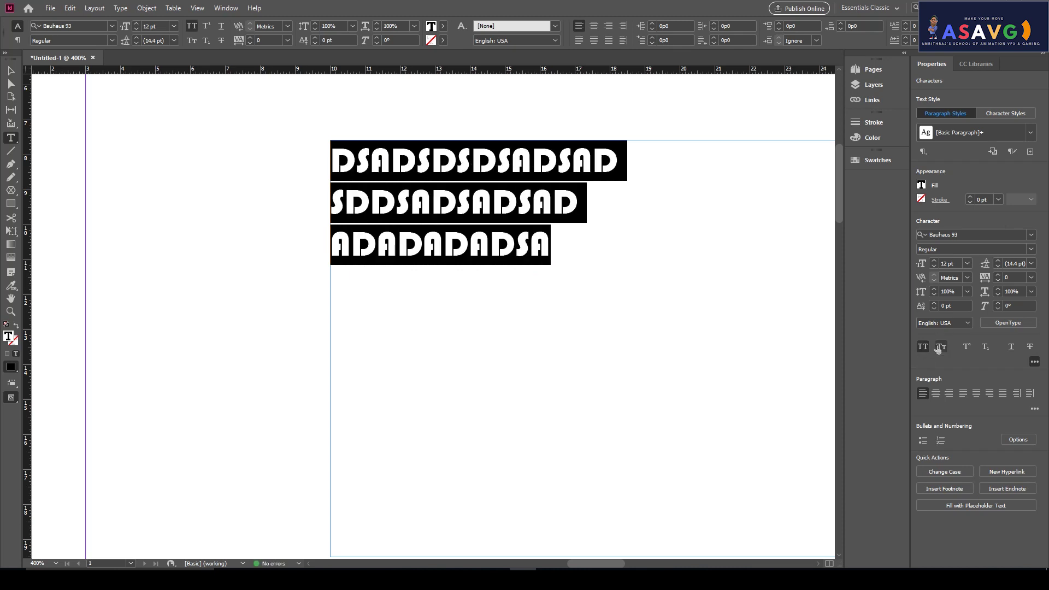
pyautogui.click(940, 348)
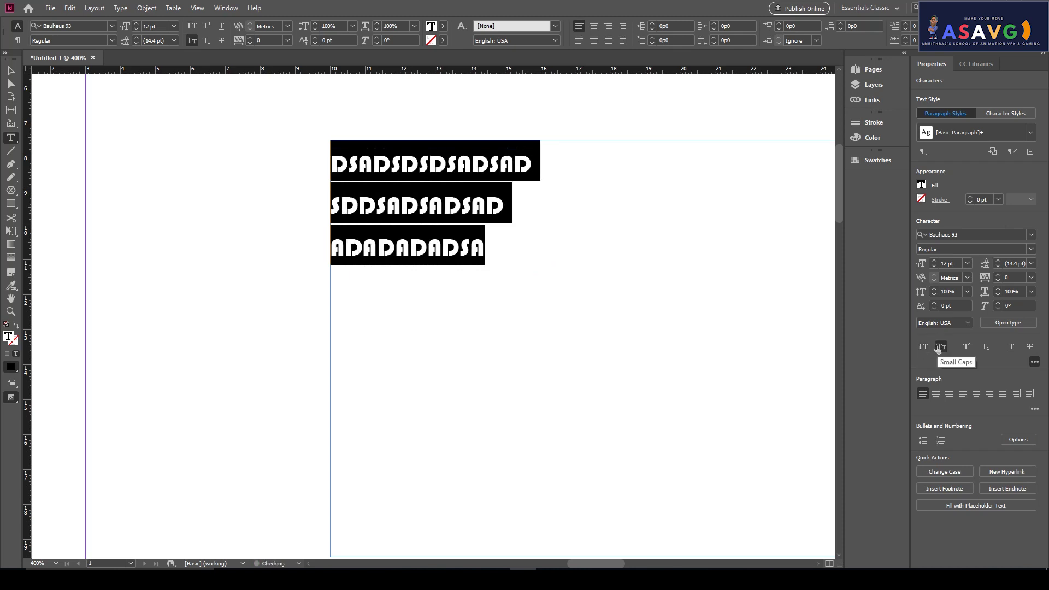
# Step: Try Superscript on the selected text, switch it to Subscript, and add Underline and Strikethrough
pyautogui.click(965, 348)
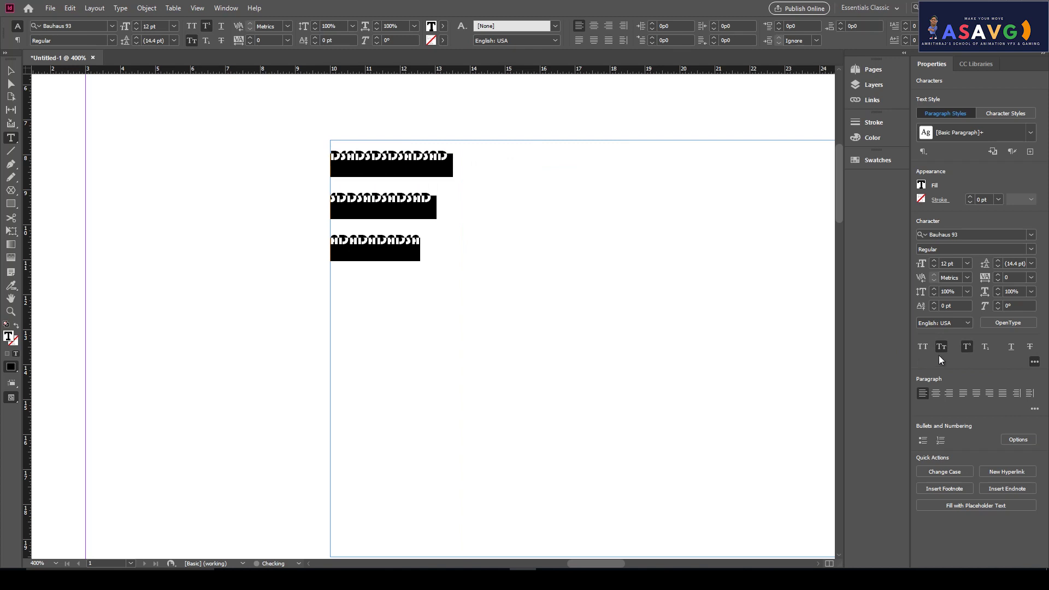
pyautogui.click(987, 349)
pyautogui.click(1010, 348)
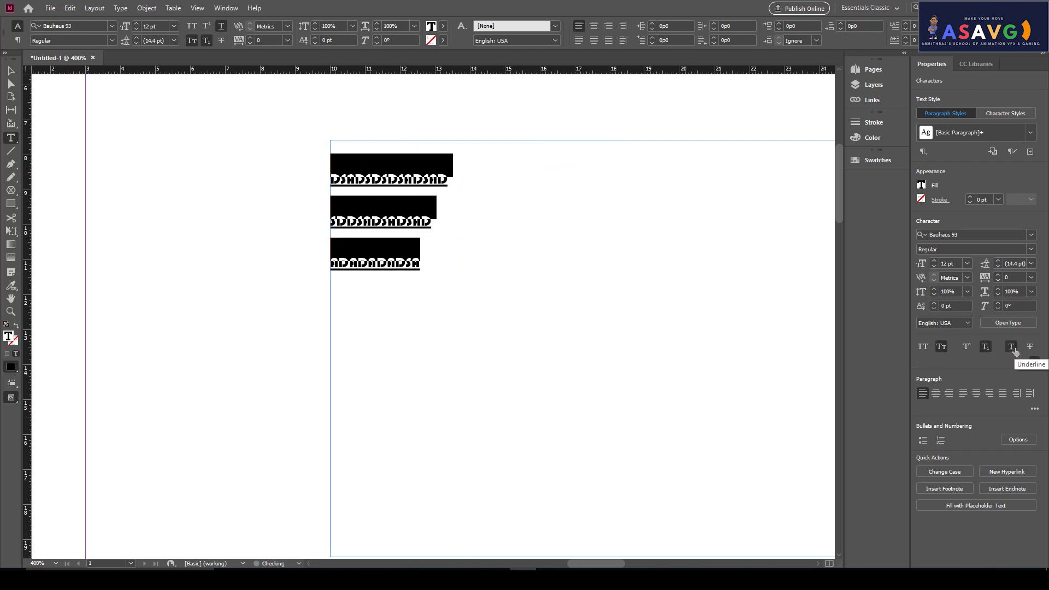
pyautogui.click(1031, 348)
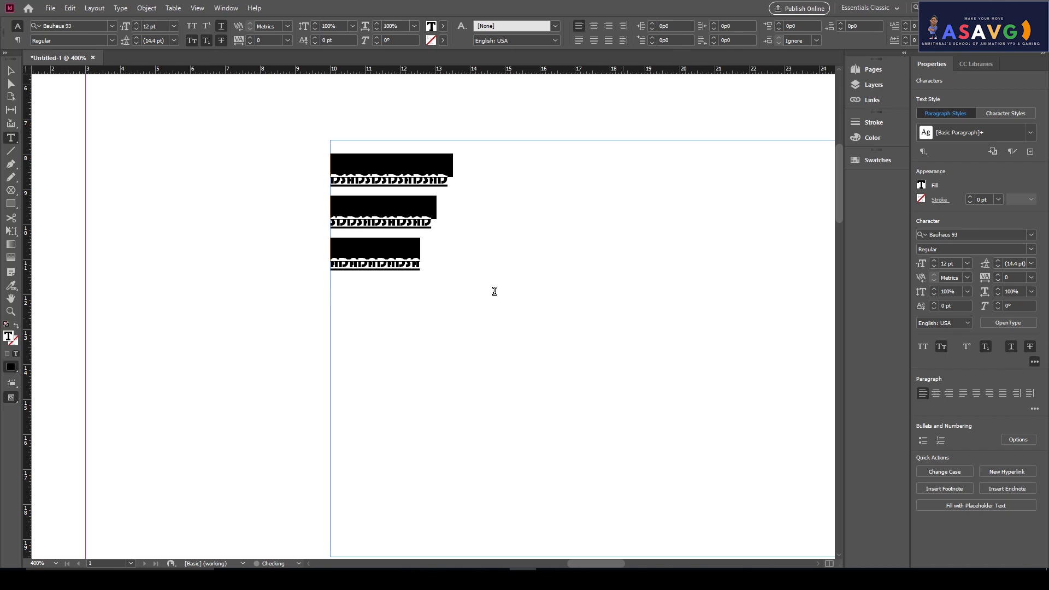
pyautogui.hotkey('ctrl', '=')
pyautogui.hotkey('ctrl', '=')
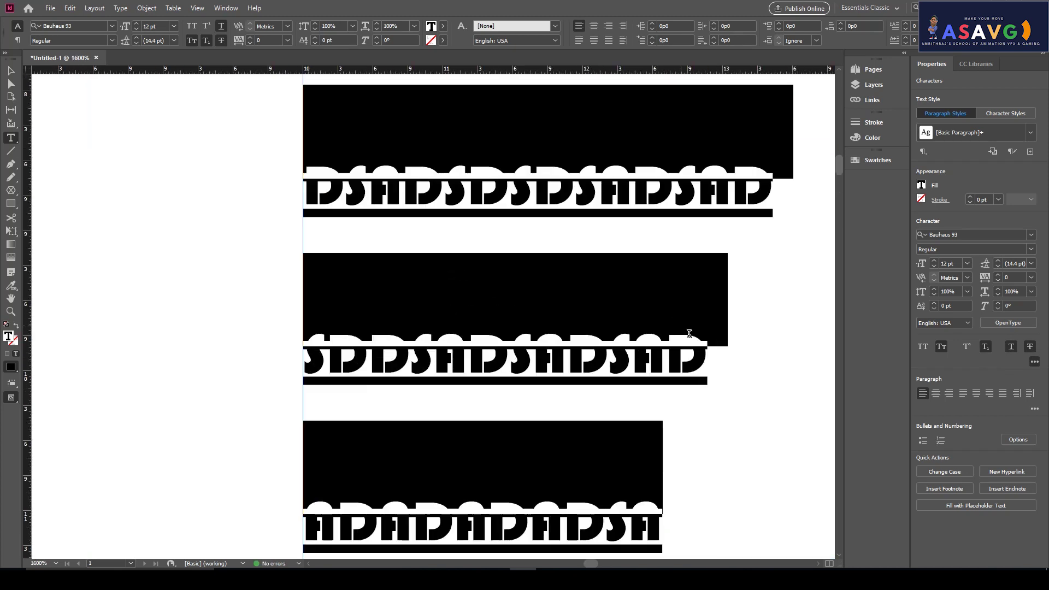
# Step: Turn off Underline, Strikethrough, Subscript and Small Caps at the insertion point after the second line of text
pyautogui.click(706, 348)
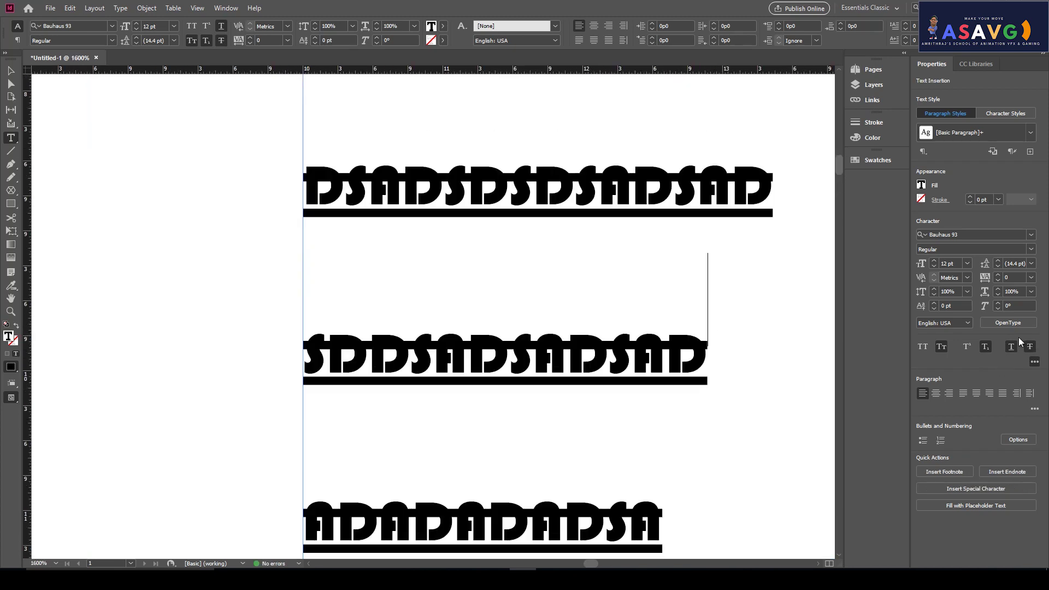
pyautogui.click(1012, 348)
pyautogui.click(1030, 347)
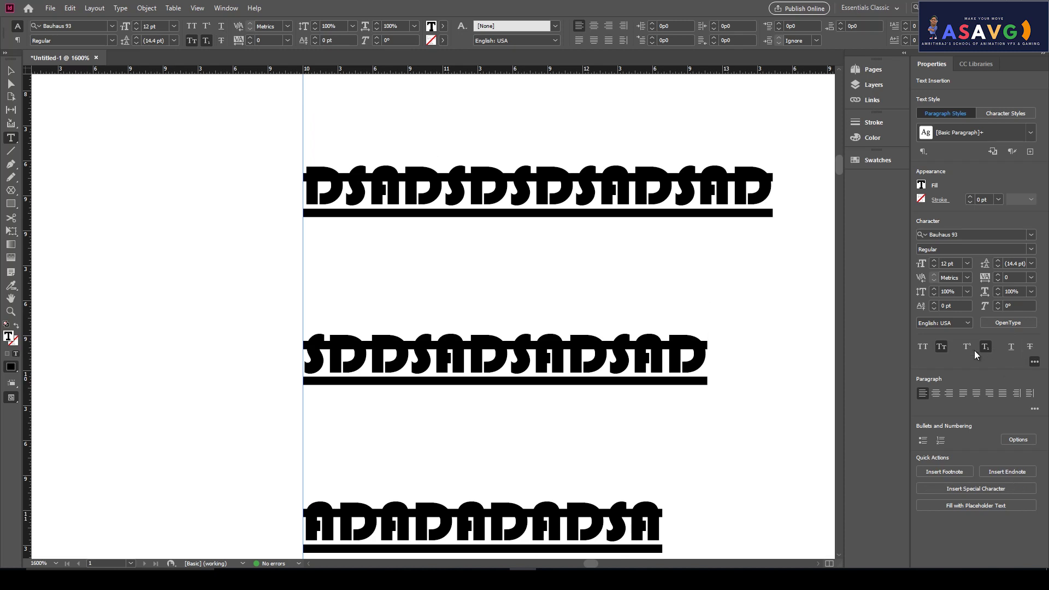
pyautogui.click(982, 350)
pyautogui.click(937, 352)
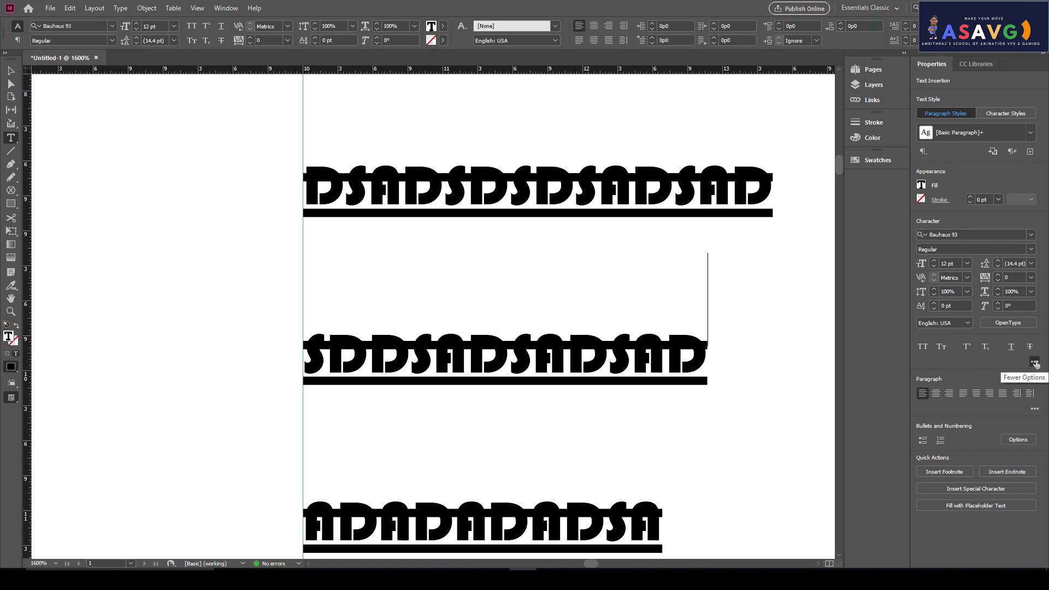
# Step: Hide the extra character options and show the additional paragraph options
pyautogui.click(1036, 363)
pyautogui.click(1035, 339)
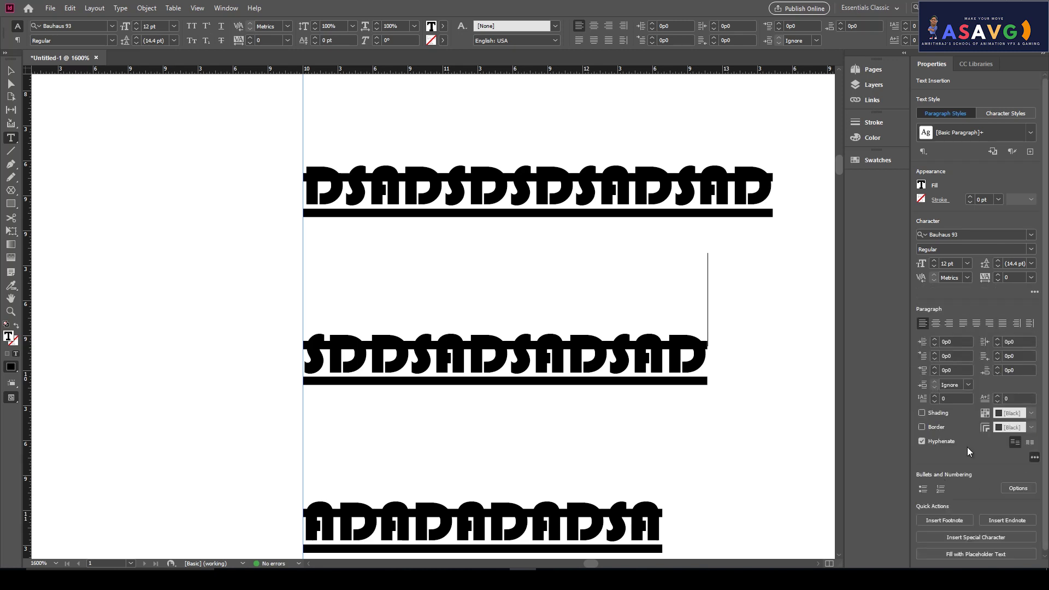
pyautogui.scroll(-1, 989, 404)
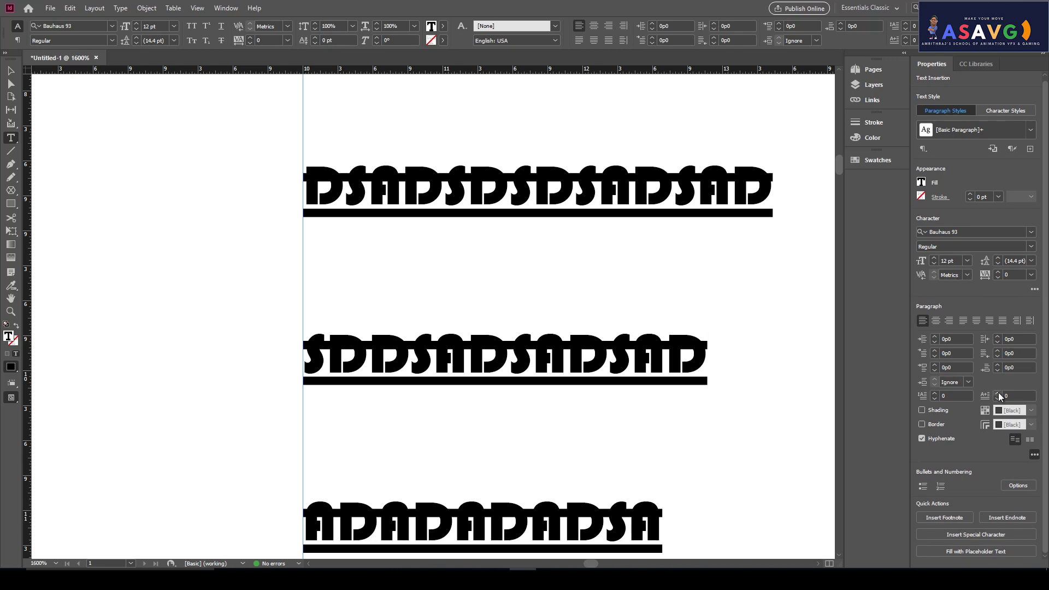
pyautogui.click(1035, 289)
pyautogui.scroll(-3, 1037, 297)
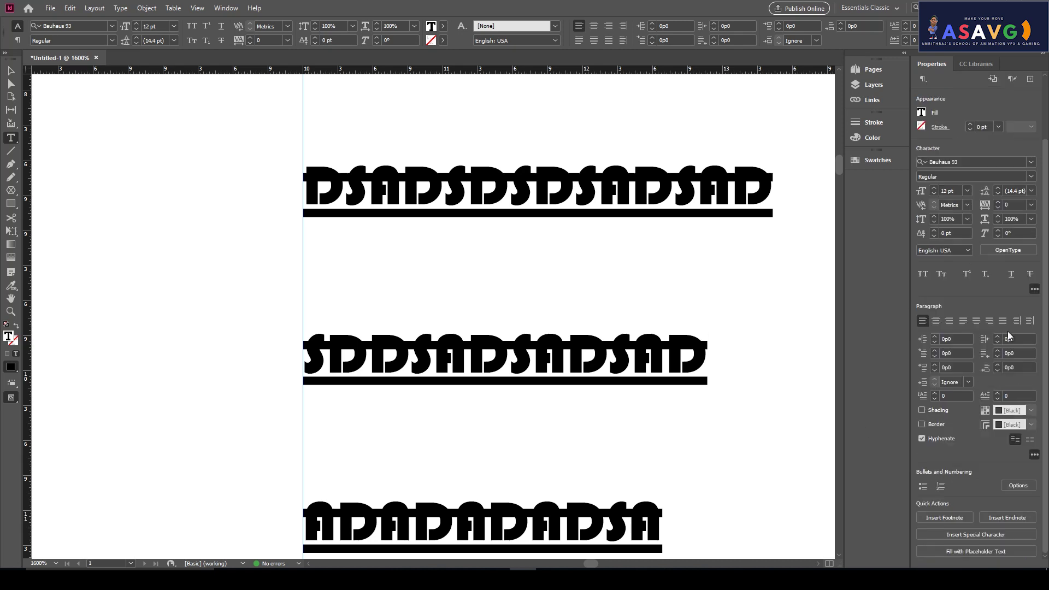
pyautogui.click(1035, 290)
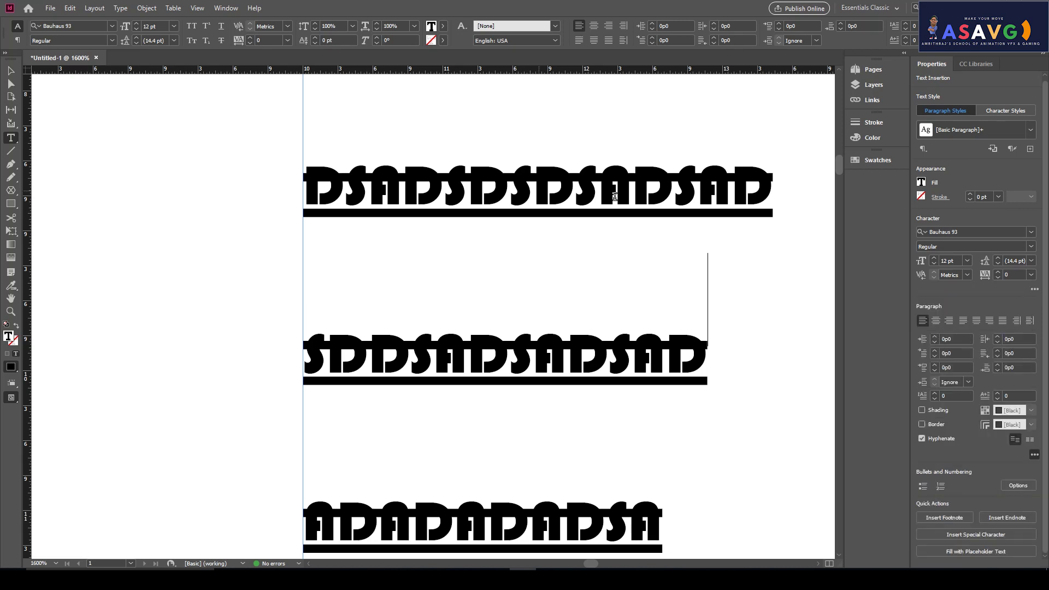
# Step: Select the first two lines of text, try a left indent on them, and return it to 0p0
pyautogui.hotkey('shift', 'Up')
pyautogui.hotkey('shift', 'Up')
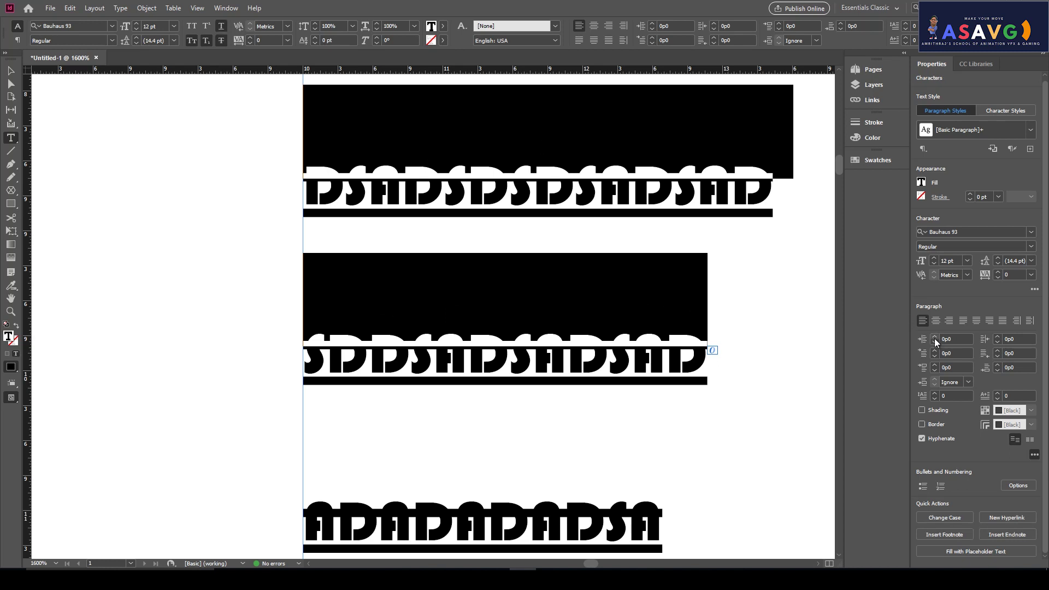
pyautogui.click(934, 338)
pyautogui.click(935, 339)
pyautogui.click(934, 342)
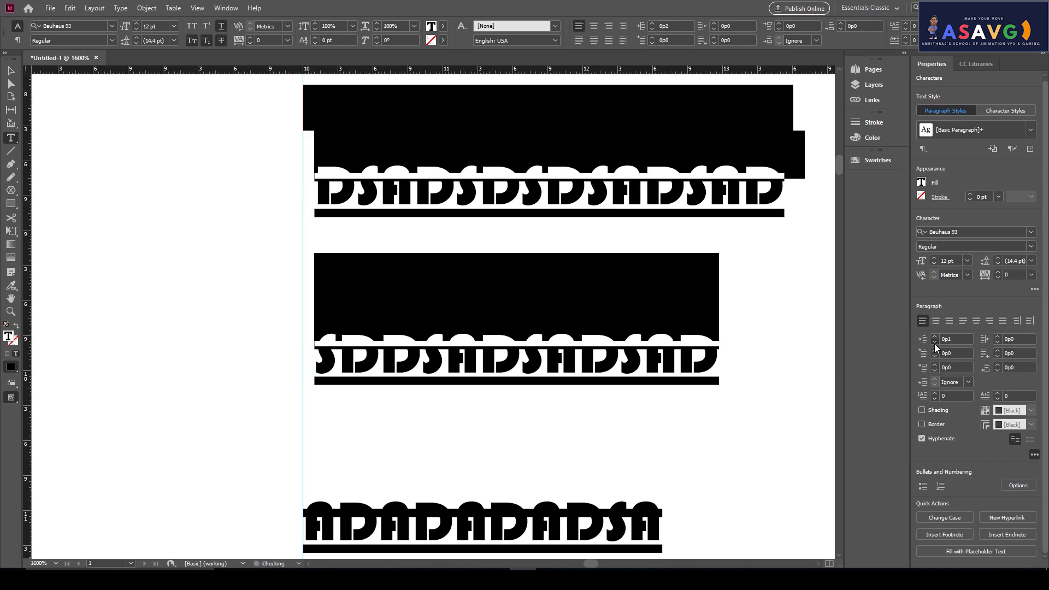
pyautogui.click(935, 343)
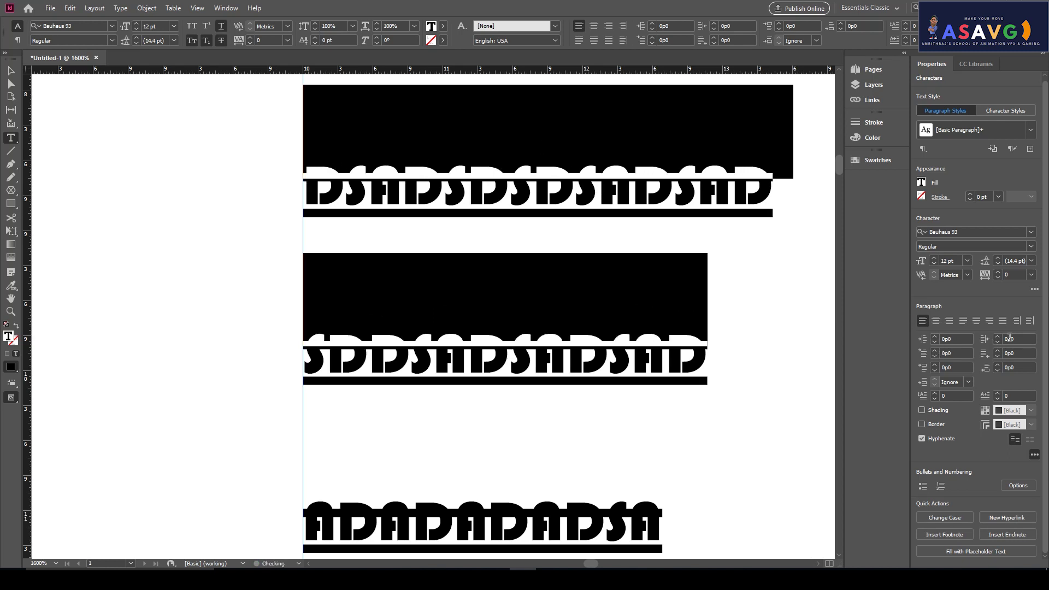
# Step: Set the selected paragraphs' right indent to 0p2 and try a first-line left indent, returning it to 0p0
pyautogui.click(935, 350)
pyautogui.click(935, 350)
pyautogui.click(935, 356)
pyautogui.click(936, 356)
# Step: Set the space before the selected paragraphs to 0p4
pyautogui.click(935, 365)
pyautogui.click(936, 365)
pyautogui.click(935, 365)
pyautogui.click(934, 371)
pyautogui.click(933, 371)
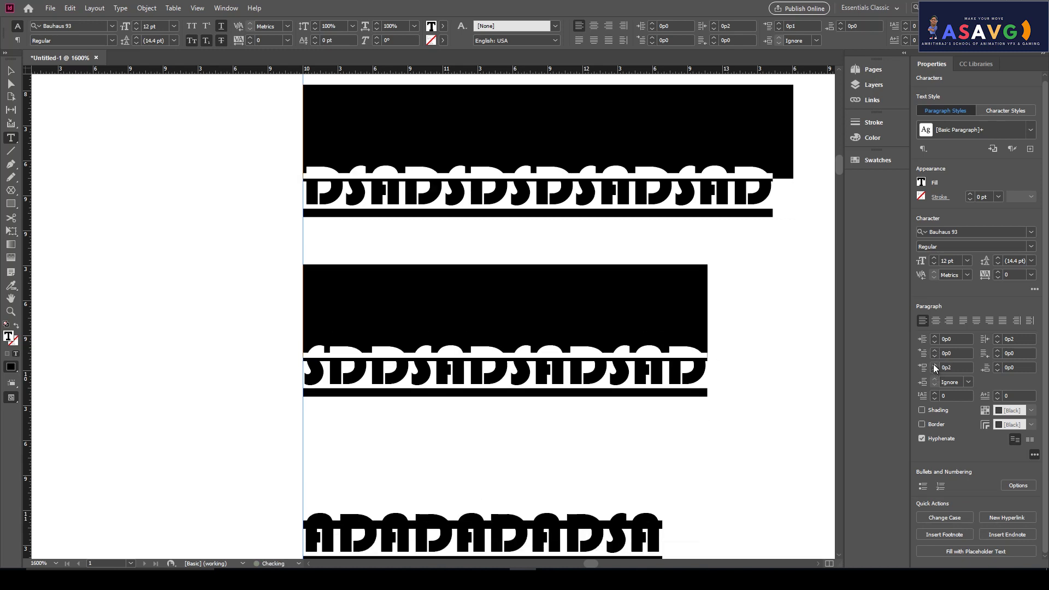
pyautogui.click(934, 363)
pyautogui.click(934, 365)
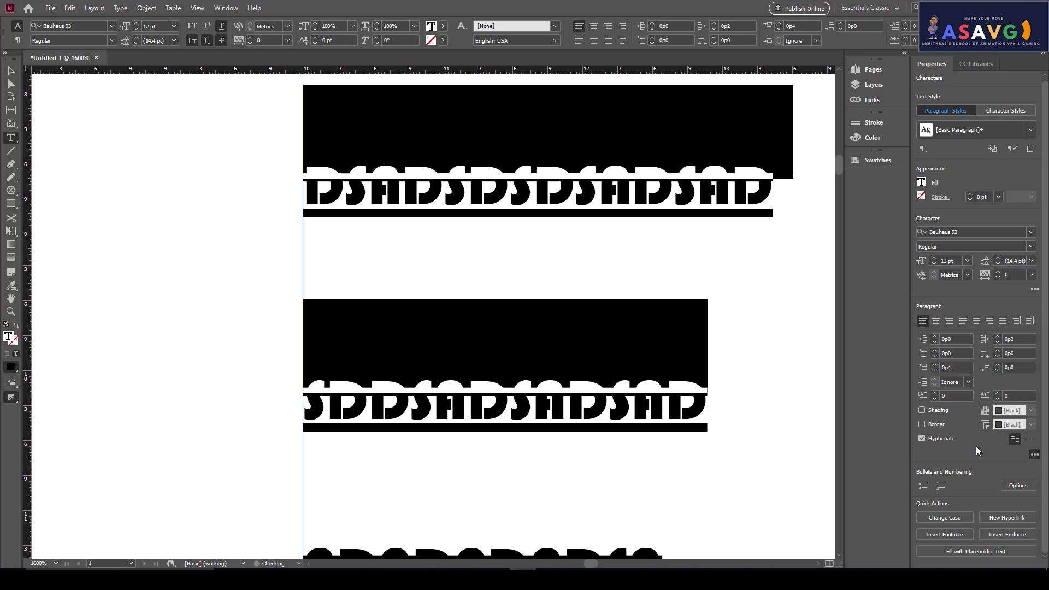
# Step: Try 2p0 as the space between paragraphs using the same style, and return it to Ignore
pyautogui.click(969, 383)
pyautogui.click(960, 451)
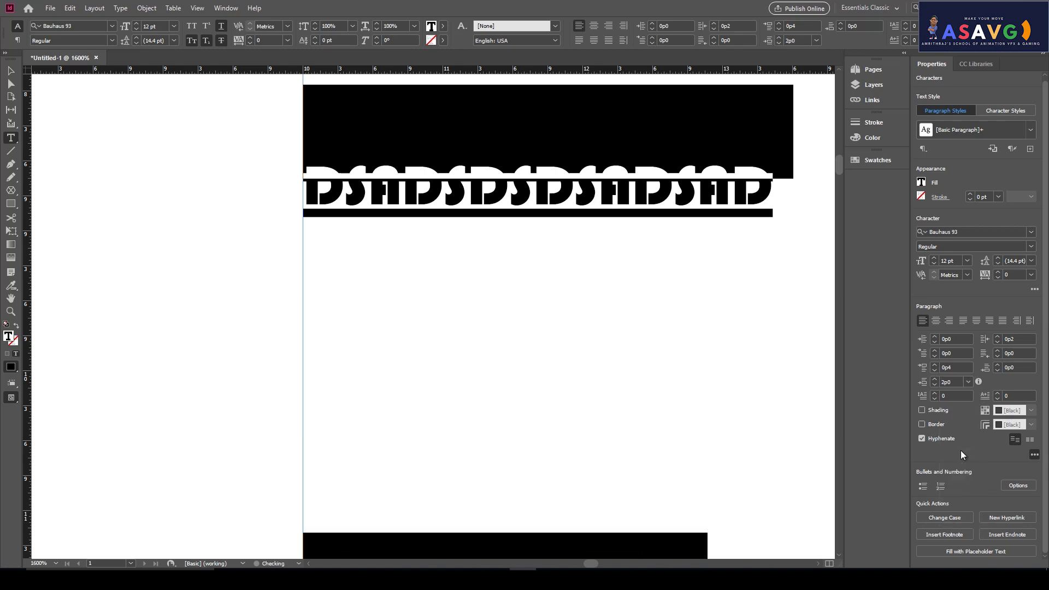
pyautogui.hotkey('ctrl', '-')
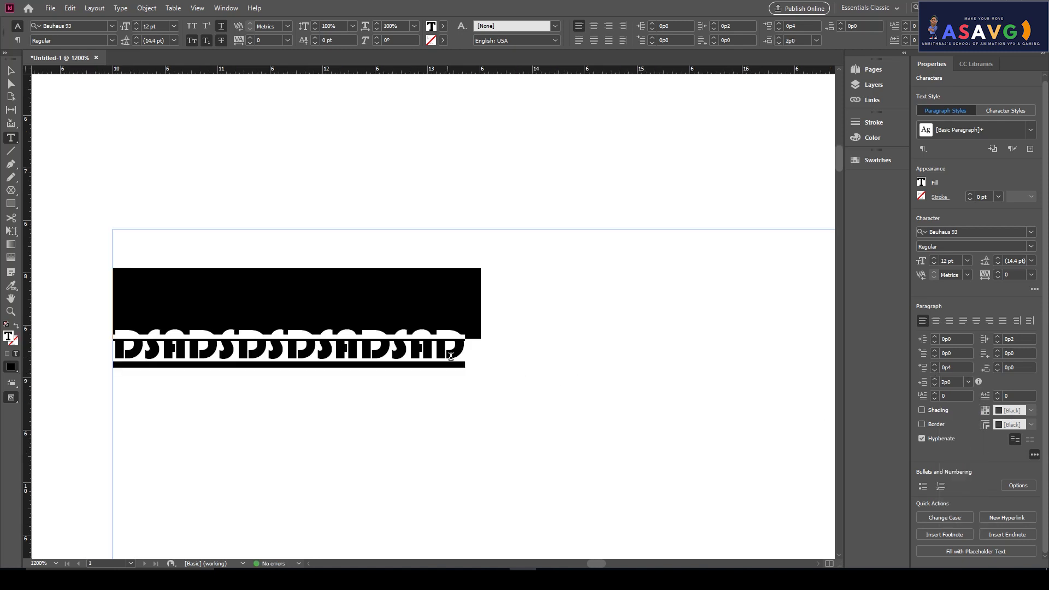
pyautogui.hotkey('ctrl', '-')
pyautogui.hotkey('ctrl', '-')
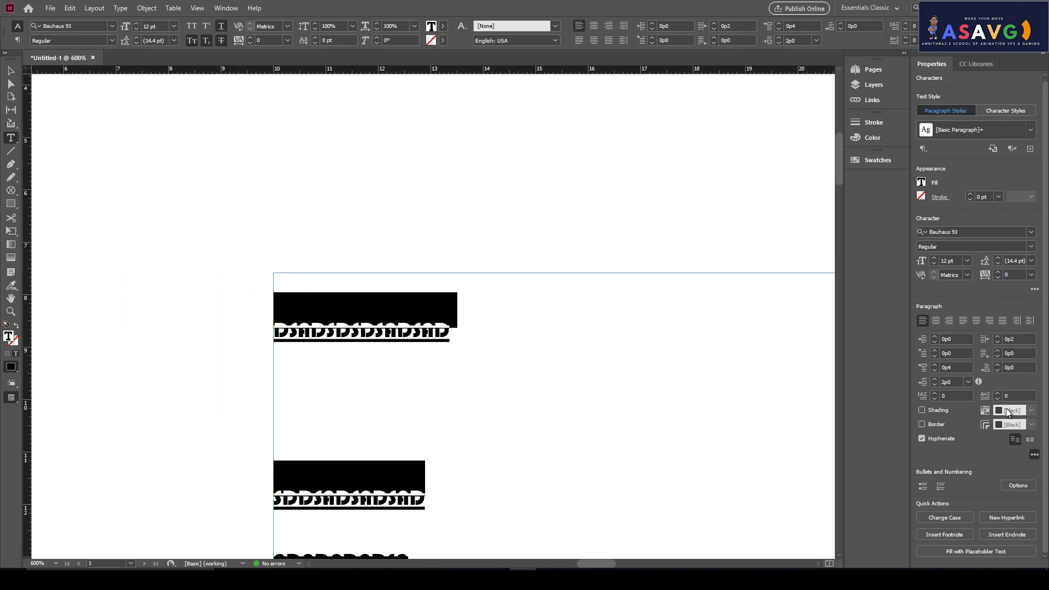
pyautogui.click(968, 382)
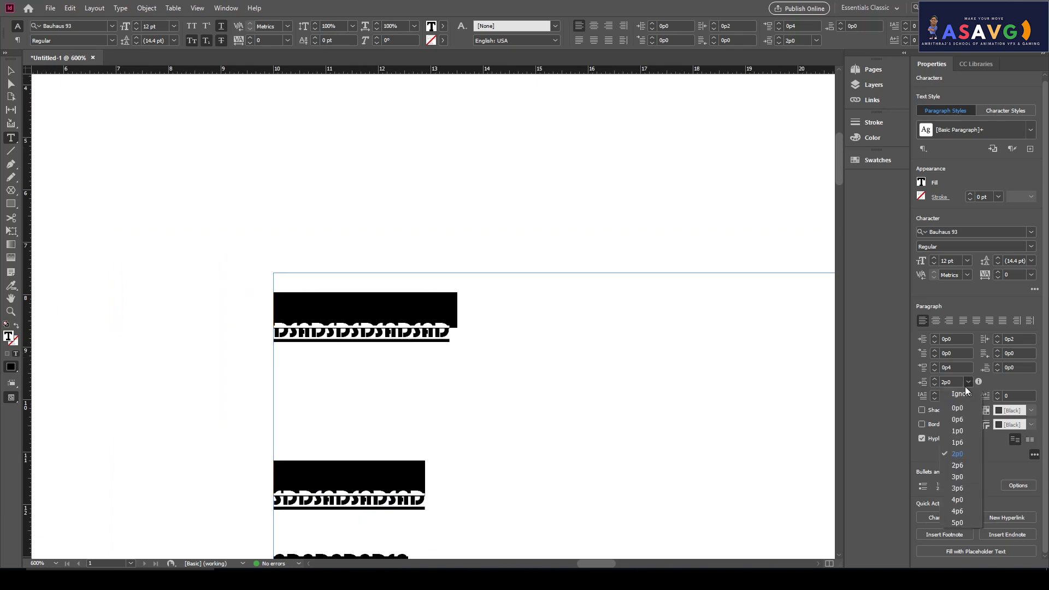
pyautogui.click(962, 393)
# Step: Try 0p0, 2p6 and 3p6 as the space between same-style paragraphs, and set it back to Ignore
pyautogui.click(968, 382)
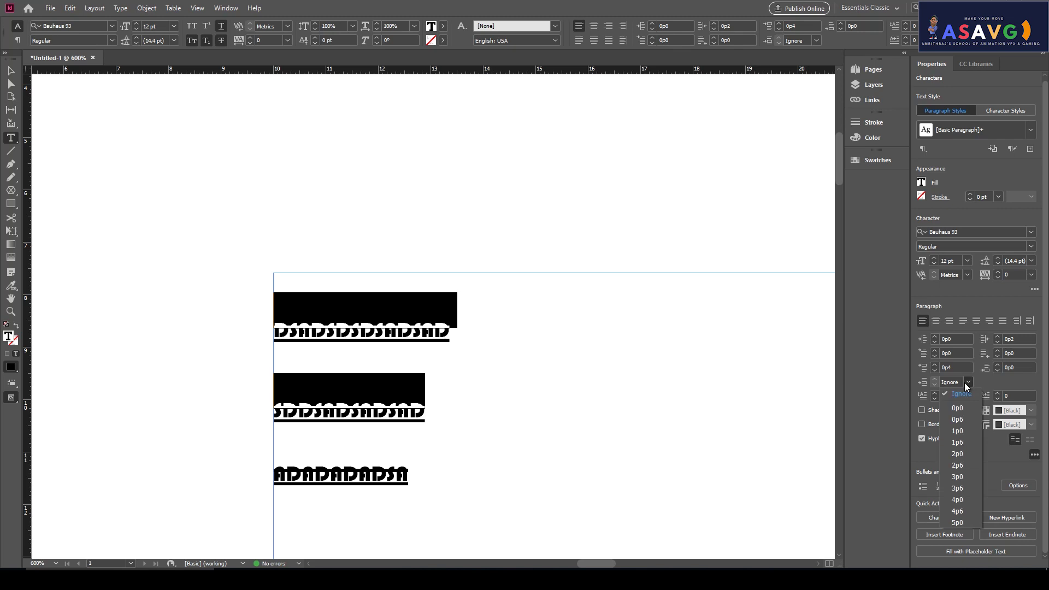
pyautogui.click(956, 412)
pyautogui.click(968, 382)
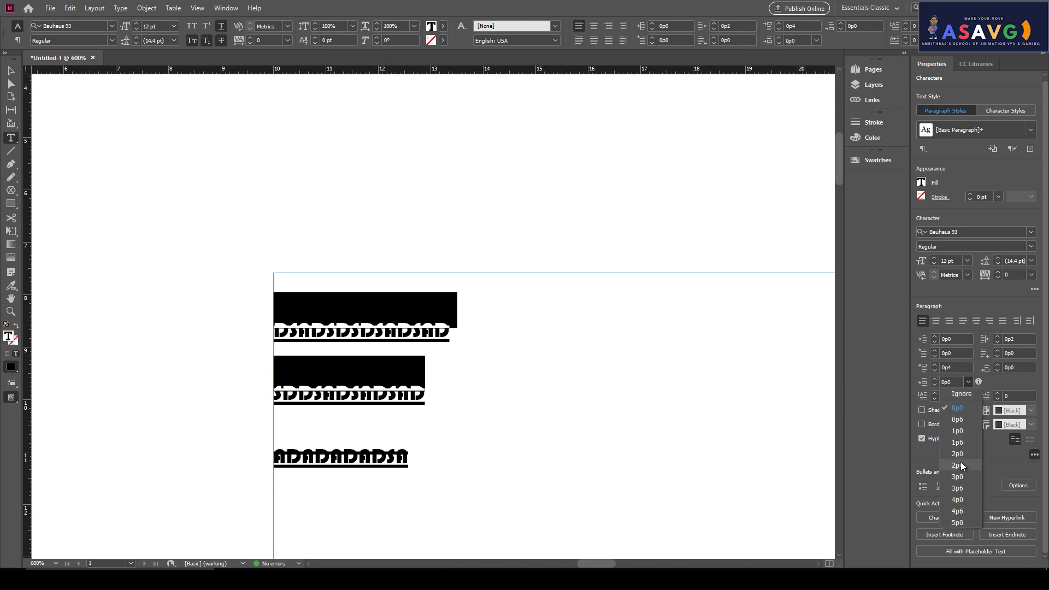
pyautogui.click(961, 463)
pyautogui.click(970, 383)
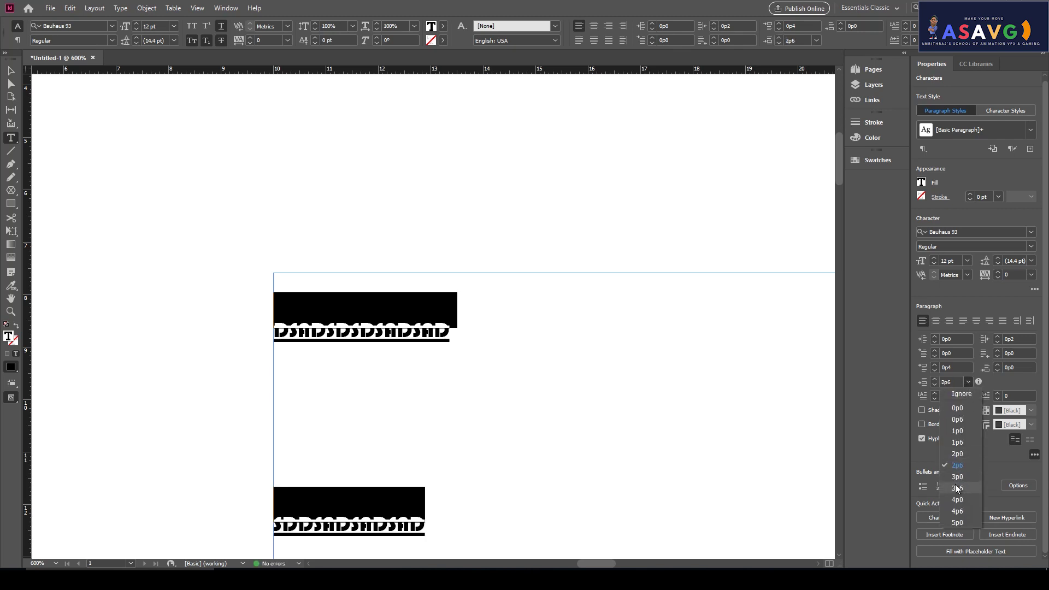
pyautogui.click(957, 488)
pyautogui.click(967, 382)
pyautogui.click(955, 393)
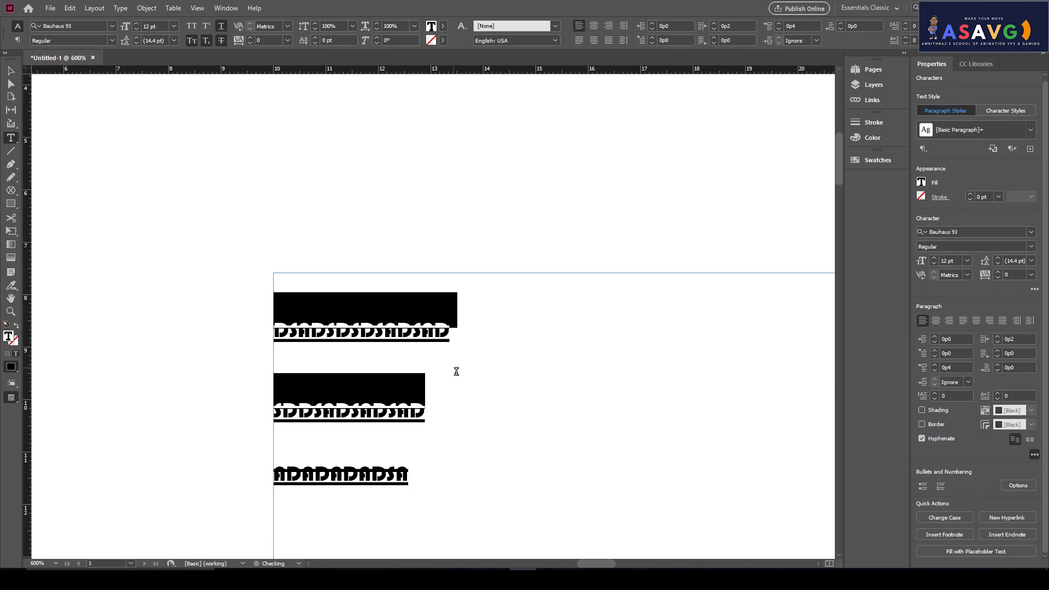
# Step: Try paragraph shading on the two selected lines and undo it
pyautogui.scroll(-5, 457, 370)
pyautogui.click(922, 410)
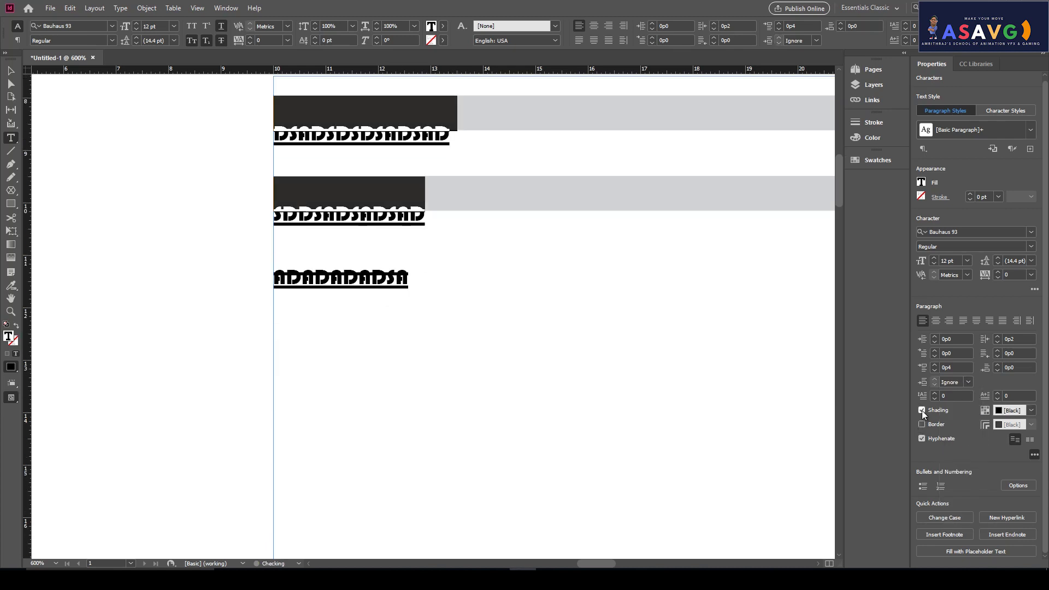
pyautogui.scroll(3, 620, 368)
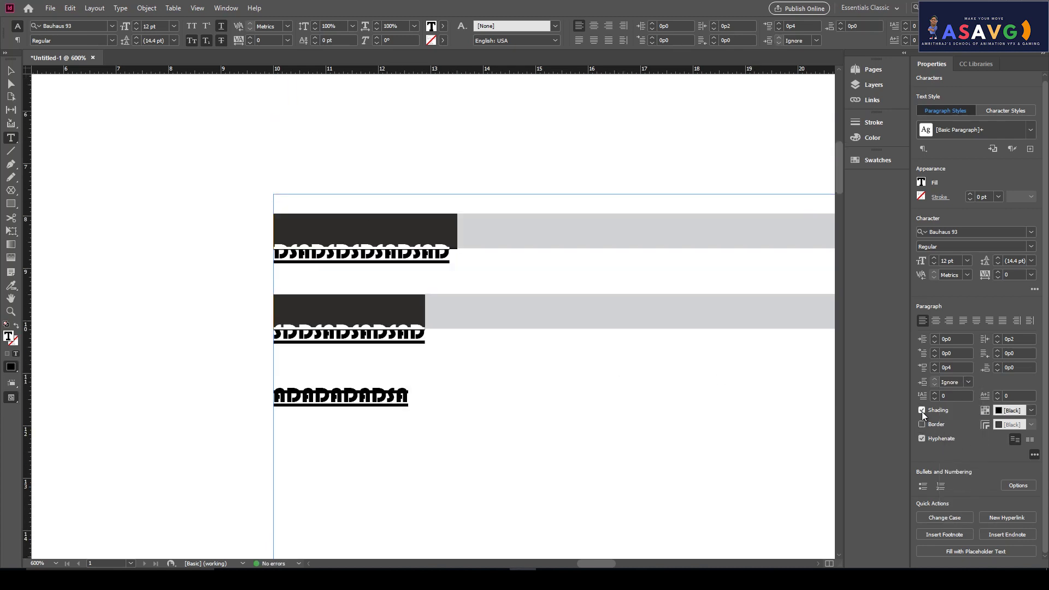
pyautogui.click(610, 407)
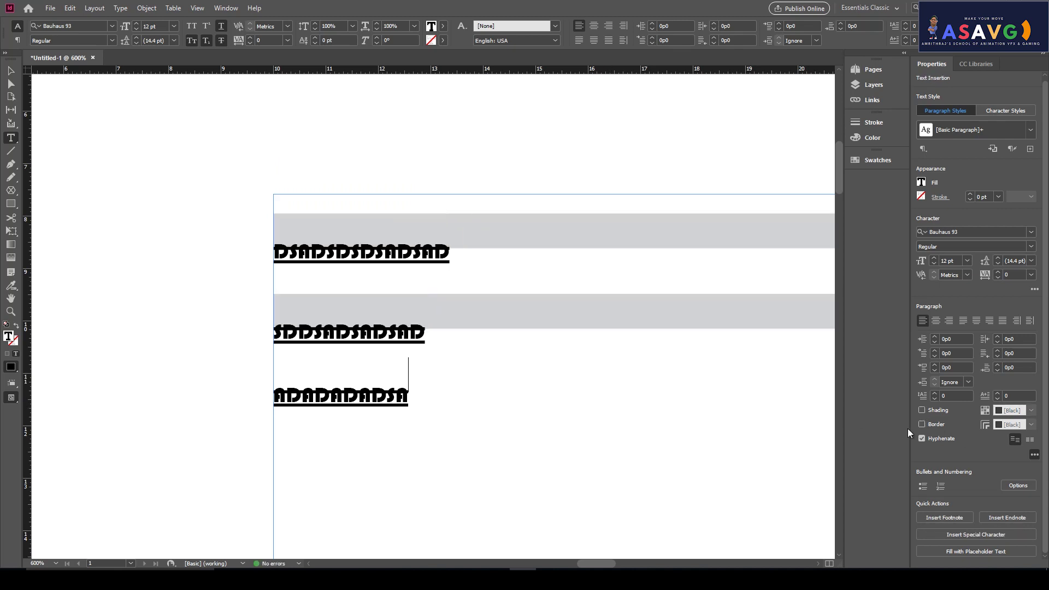
pyautogui.hotkey('ctrl', 'z')
# Step: Toggle the border on the selected paragraphs, leave it on, and turn on shading as well
pyautogui.click(922, 425)
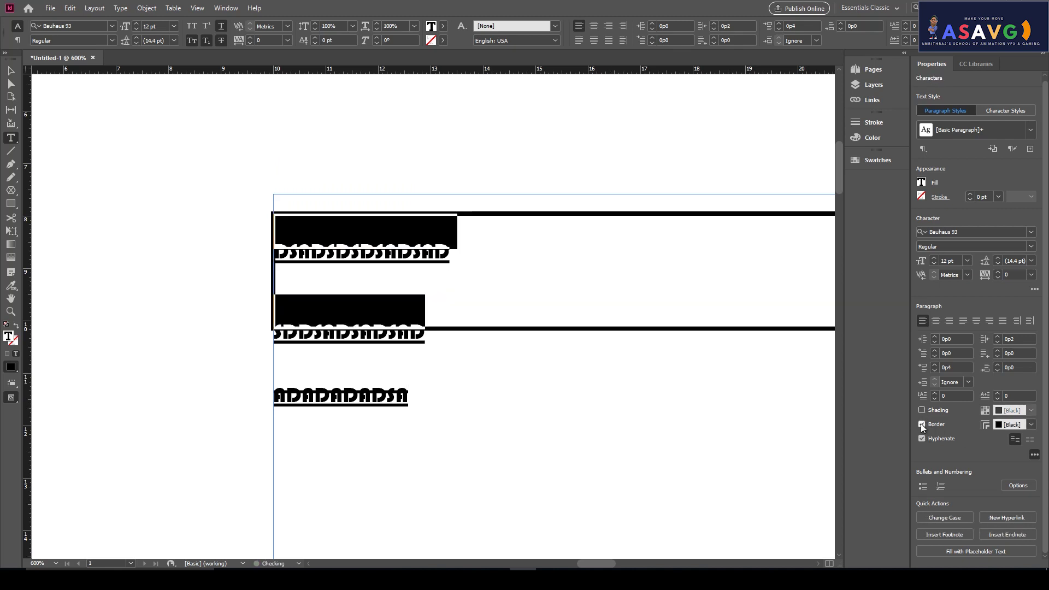
pyautogui.click(922, 425)
pyautogui.click(922, 424)
pyautogui.click(921, 424)
pyautogui.click(922, 425)
pyautogui.click(922, 410)
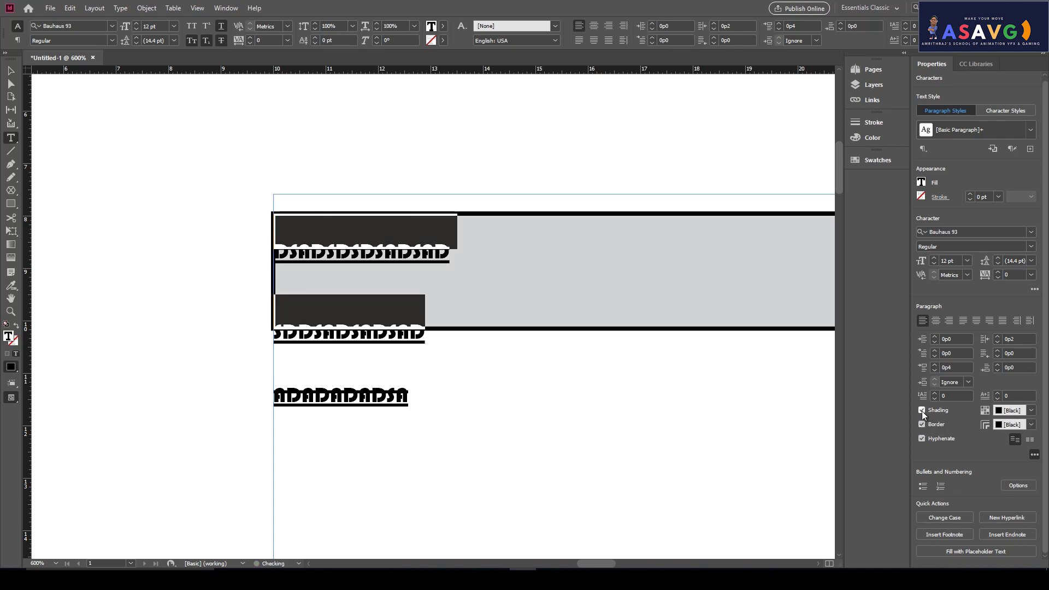
# Step: Set both the paragraph shading and border colours to the cyan swatch C=100 M=0 Y=0 K=0
pyautogui.click(1031, 410)
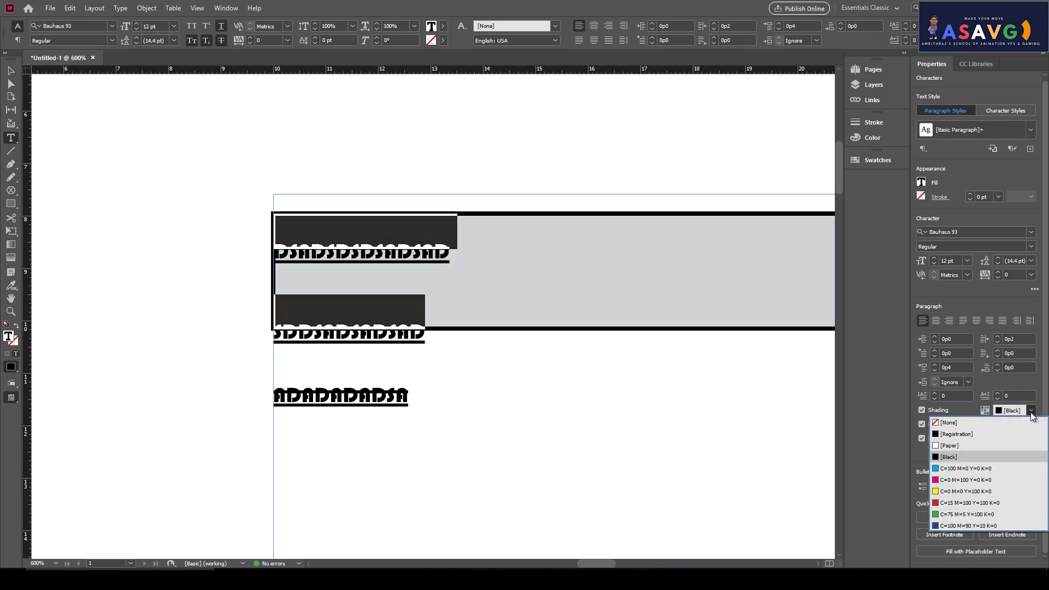
pyautogui.click(949, 468)
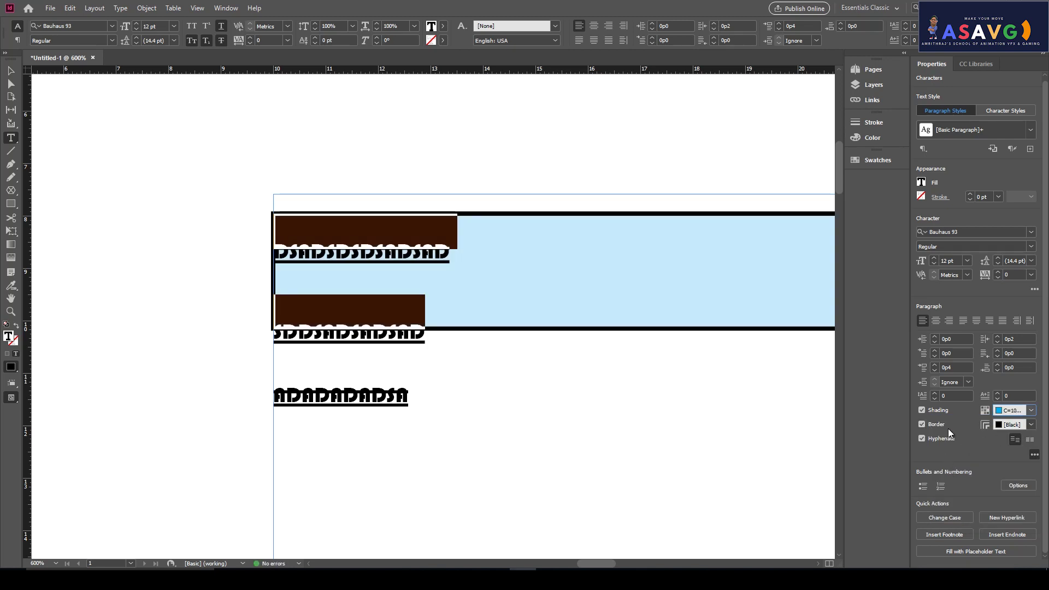
pyautogui.click(1031, 424)
pyautogui.click(972, 481)
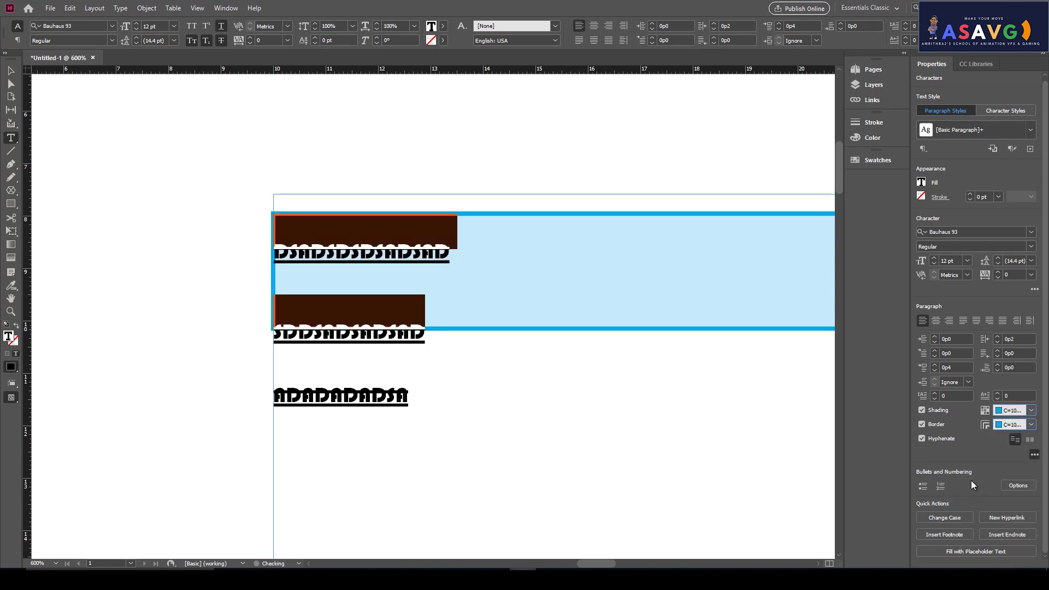
# Step: Toggle shading and border on the selected paragraphs to compare them, leaving shading, border and hyphenation off
pyautogui.click(923, 411)
pyautogui.click(923, 425)
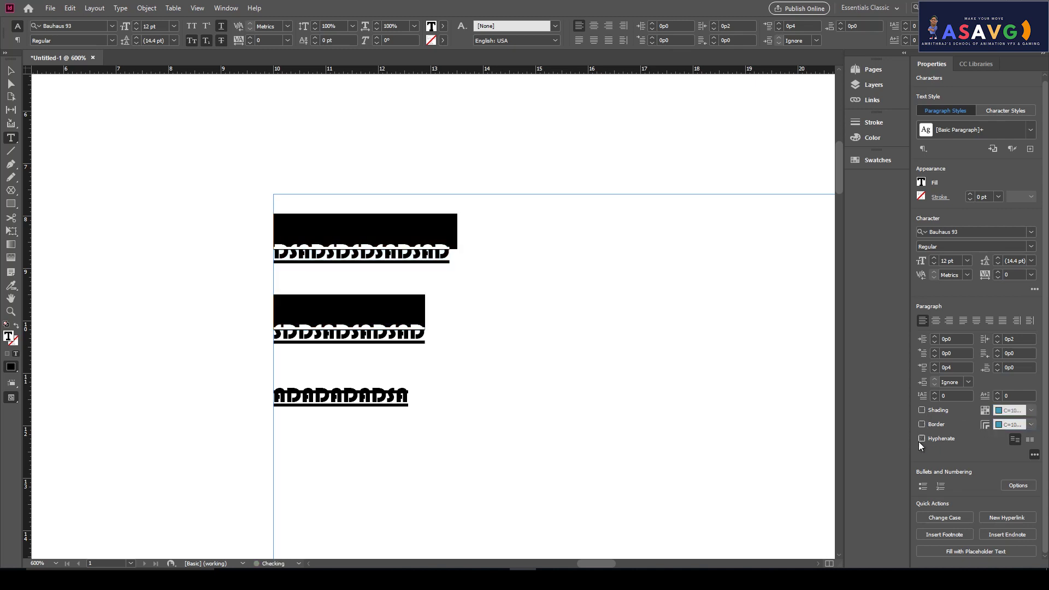
pyautogui.click(922, 425)
pyautogui.click(923, 411)
pyautogui.click(923, 424)
pyautogui.click(923, 410)
pyautogui.click(926, 411)
pyautogui.click(926, 410)
pyautogui.click(926, 411)
pyautogui.click(926, 411)
pyautogui.click(925, 424)
pyautogui.click(925, 424)
pyautogui.click(923, 410)
pyautogui.click(924, 409)
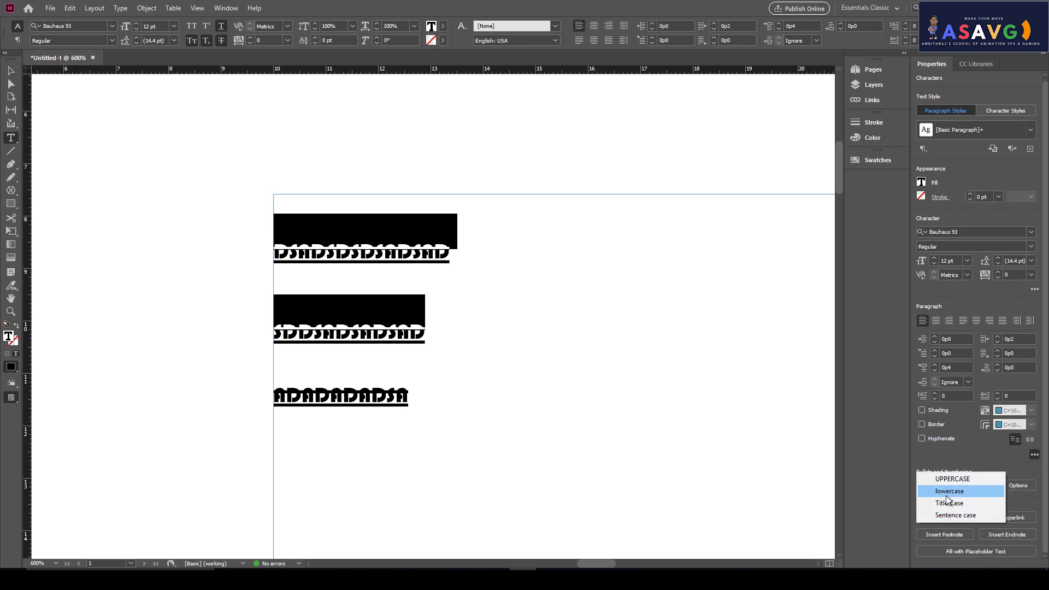
# Step: Try uppercase and lowercase on the two selected lines, and change them to Title Case
pyautogui.click(947, 482)
pyautogui.click(944, 512)
pyautogui.click(949, 491)
pyautogui.click(949, 517)
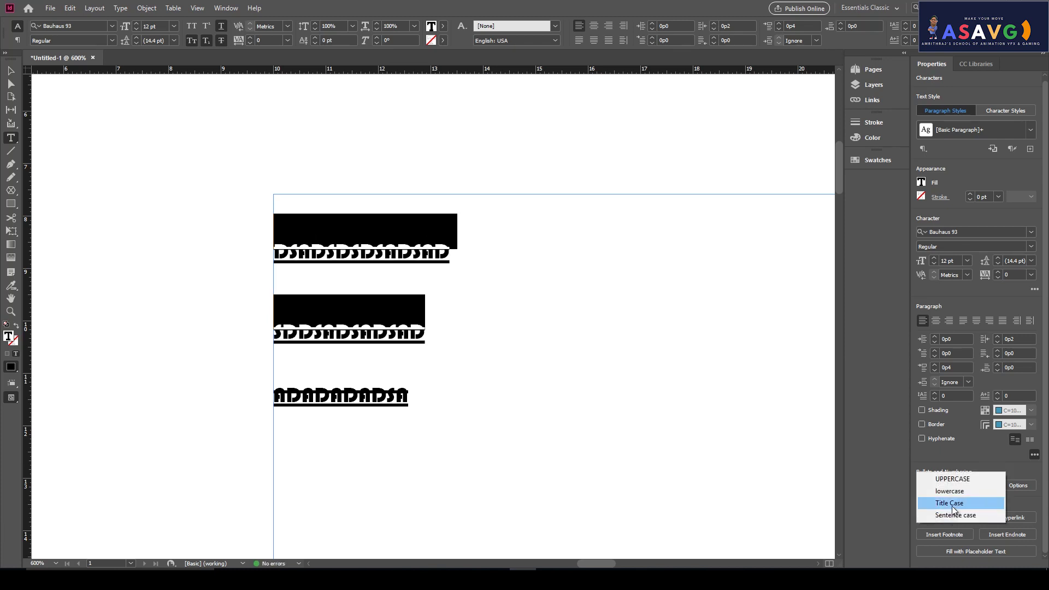
pyautogui.click(952, 504)
# Step: Place the insertion point at the end of the third line and add blank space after its text
pyautogui.click(480, 368)
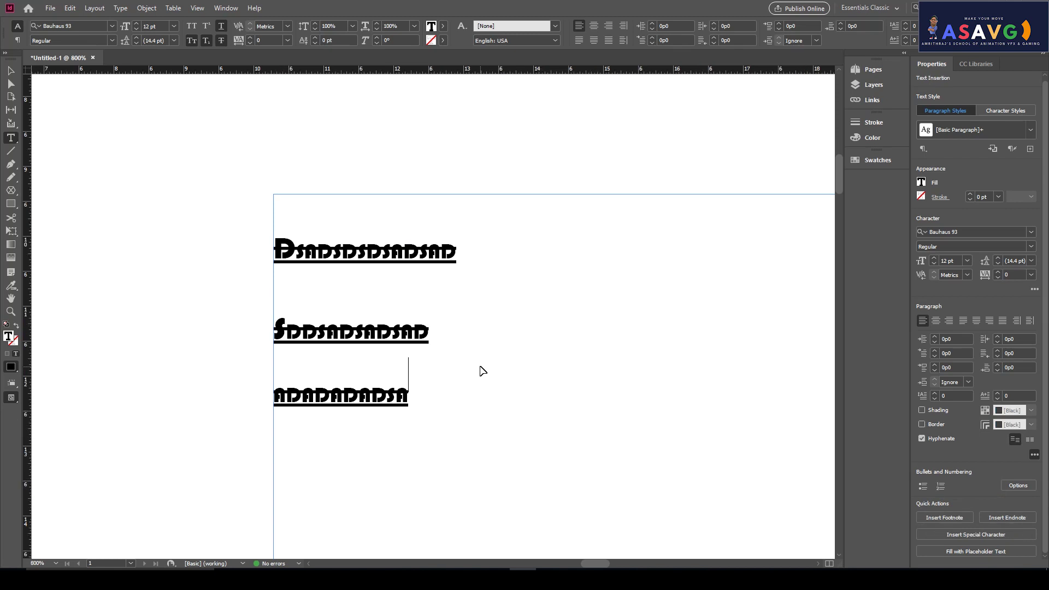
pyautogui.hotkey('ctrl', '=')
pyautogui.hotkey('ctrl', '=')
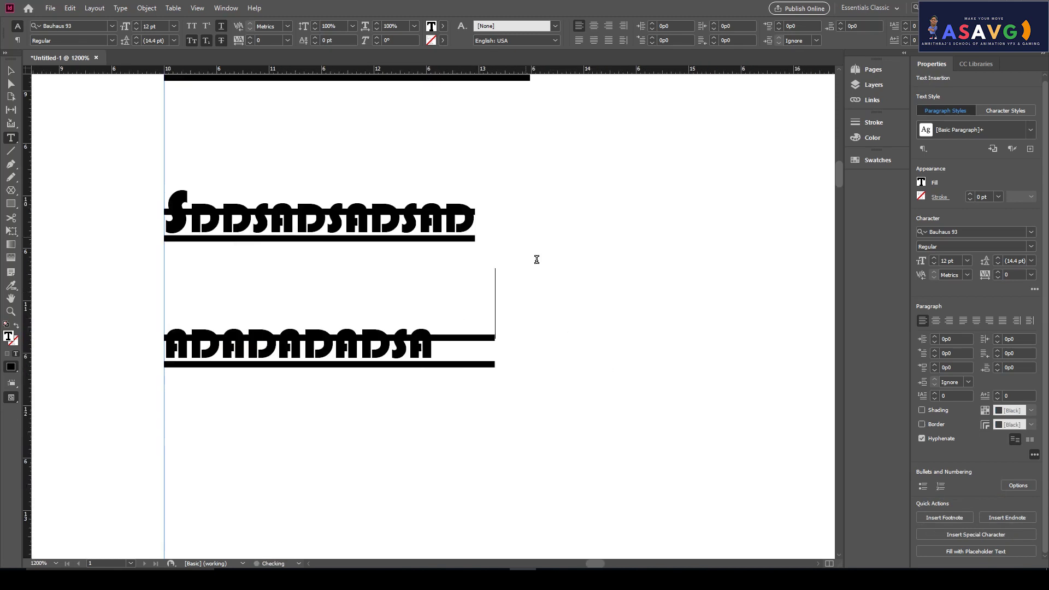
pyautogui.scroll(3, 569, 349)
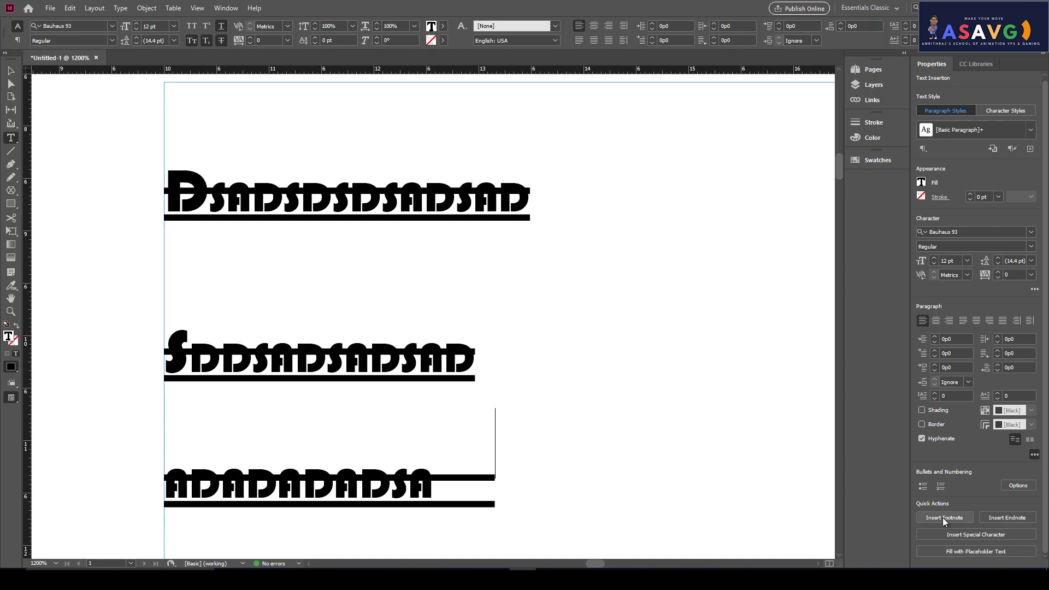
# Step: Insert a bullet character symbol at the end of the third line
pyautogui.hotkey('ctrl', '-')
pyautogui.hotkey('ctrl', '-')
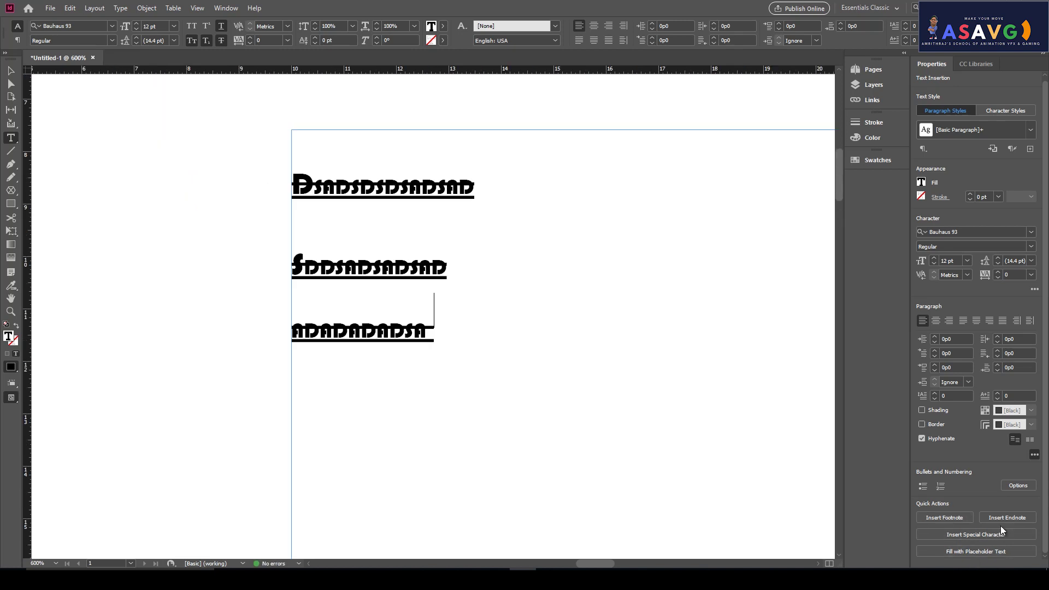
pyautogui.click(975, 535)
pyautogui.moveTo(958, 486)
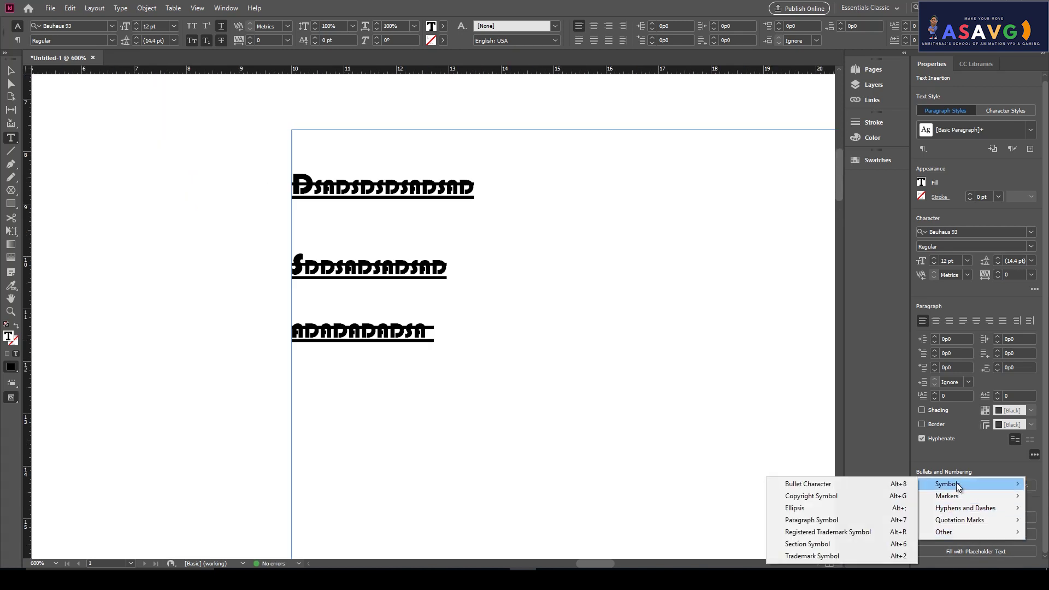
pyautogui.click(837, 494)
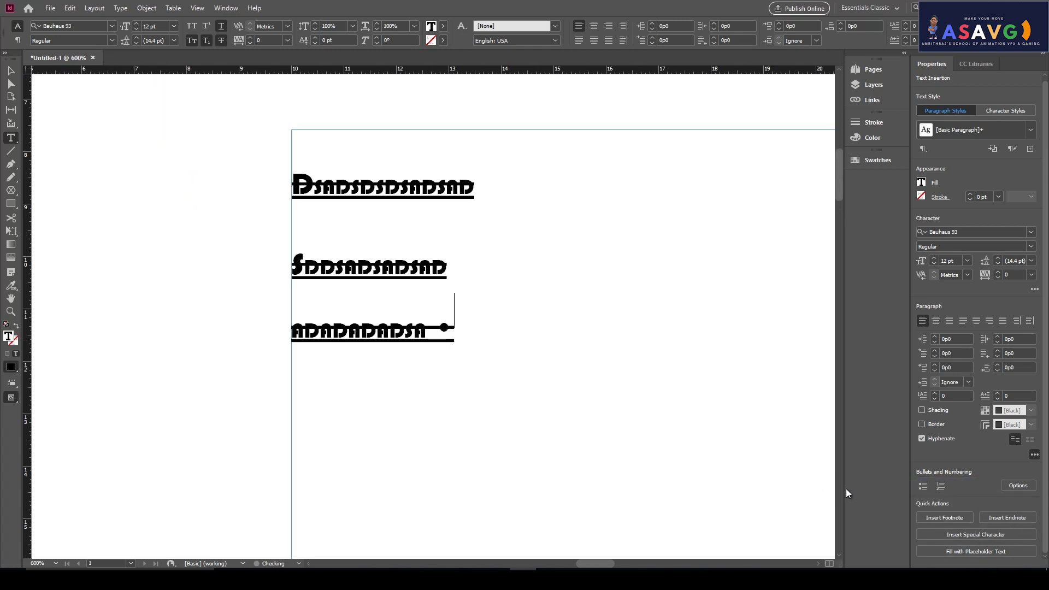
# Step: Try inserting a current page number marker at the end of the third line, and try numbered-list formatting on that line
pyautogui.click(971, 536)
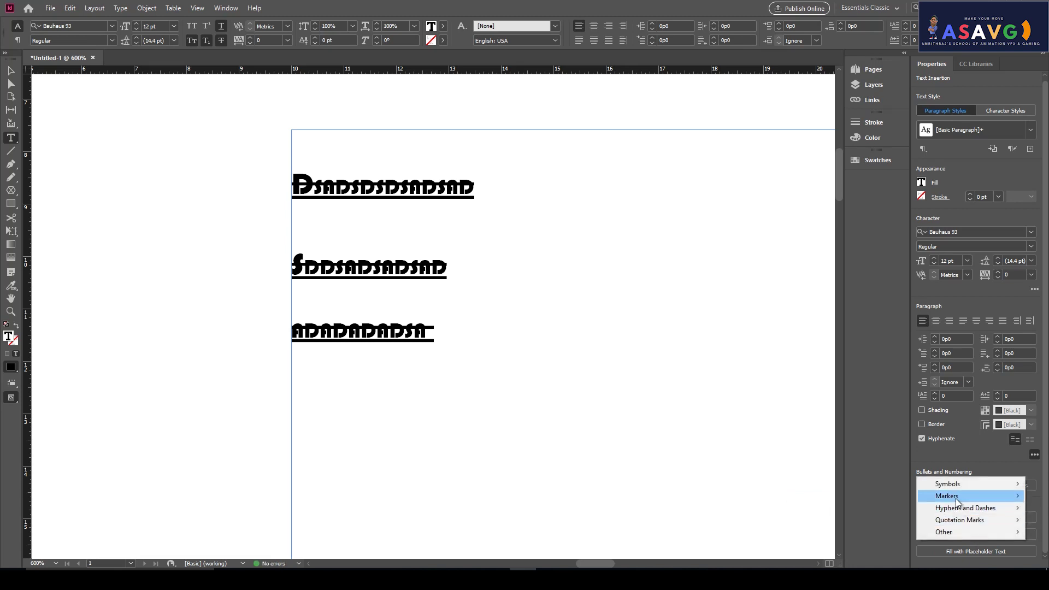
pyautogui.moveTo(957, 501)
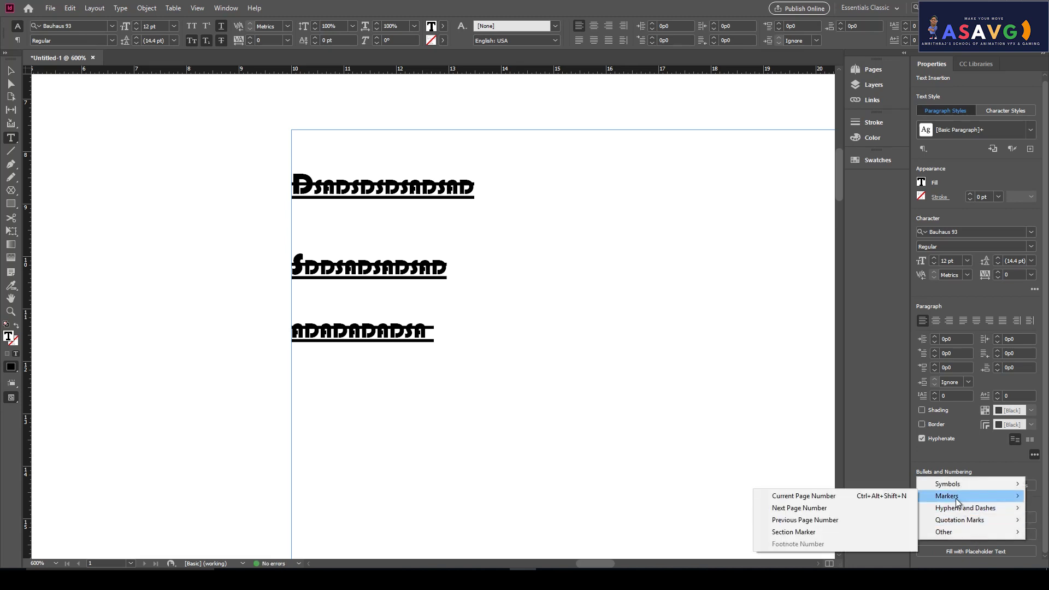
pyautogui.click(816, 496)
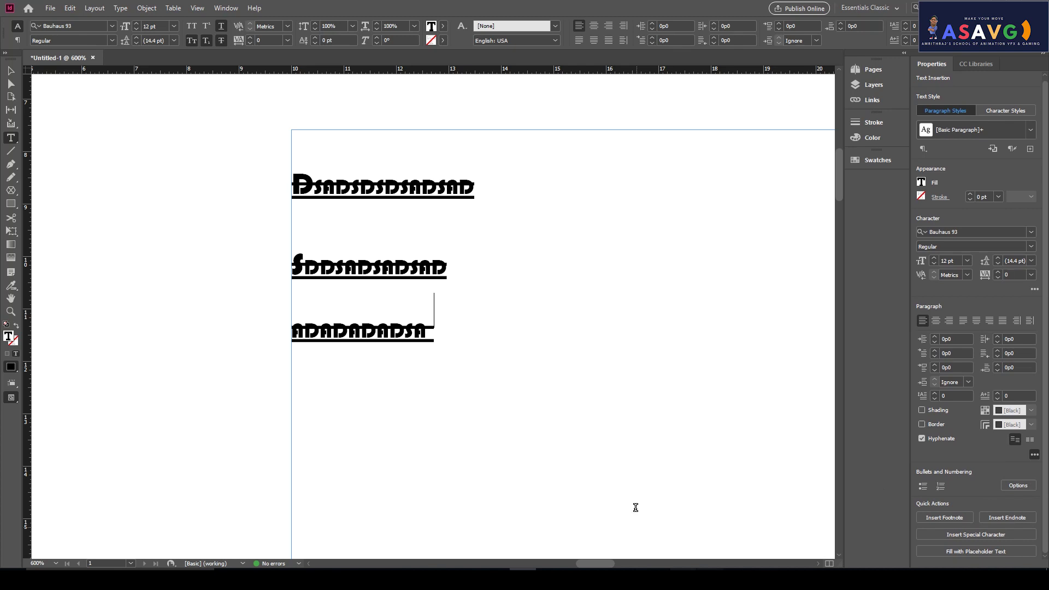
pyautogui.click(940, 486)
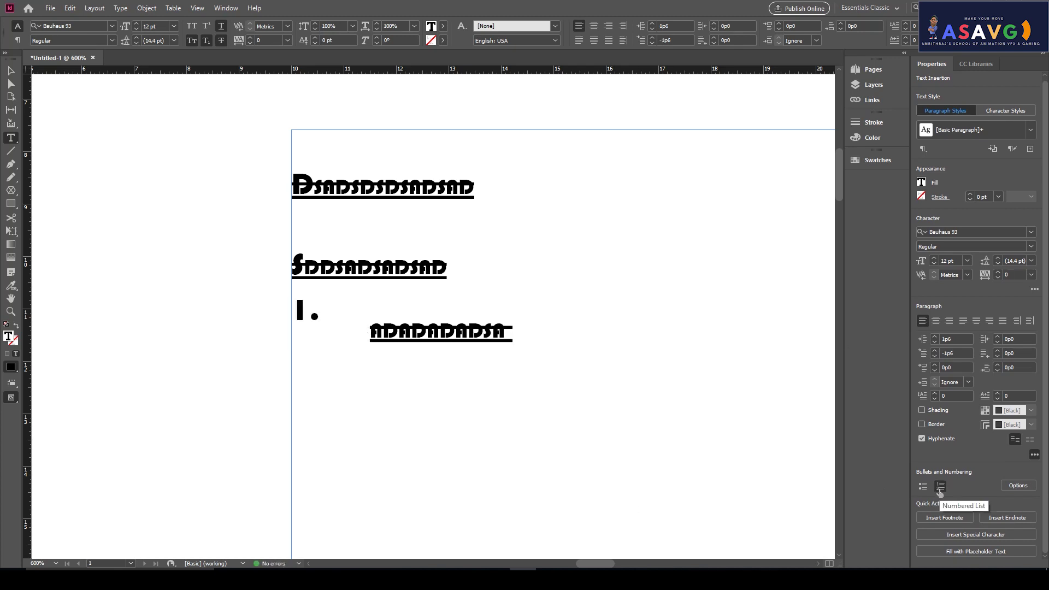
pyautogui.hotkey('ctrl', 'z')
# Step: Set the third line's list type to Numbers with the 1, 2, 3, 4... format in the Bullets and Numbering options
pyautogui.click(1019, 485)
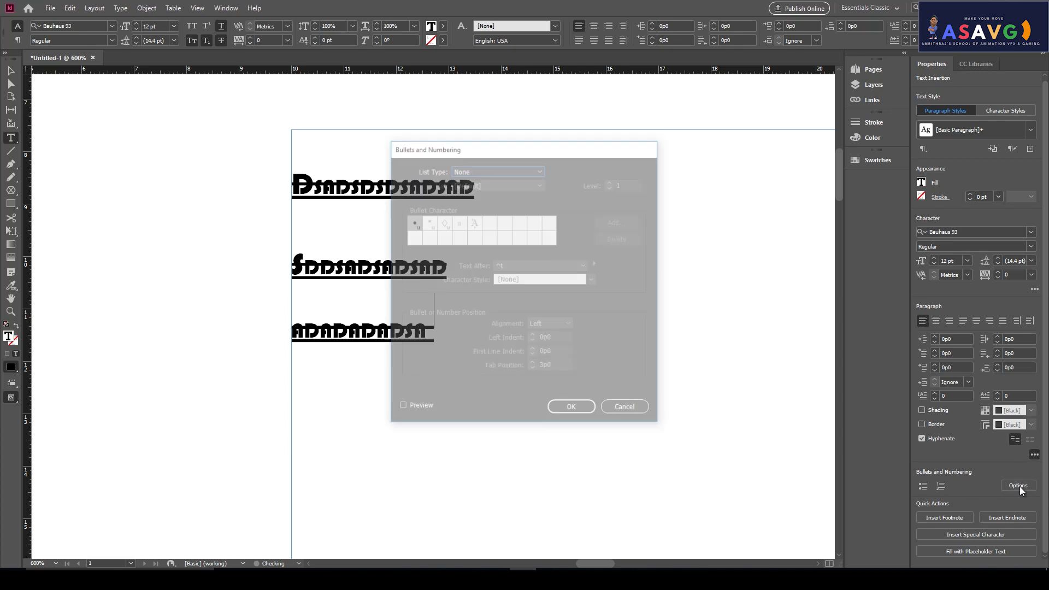
pyautogui.click(494, 169)
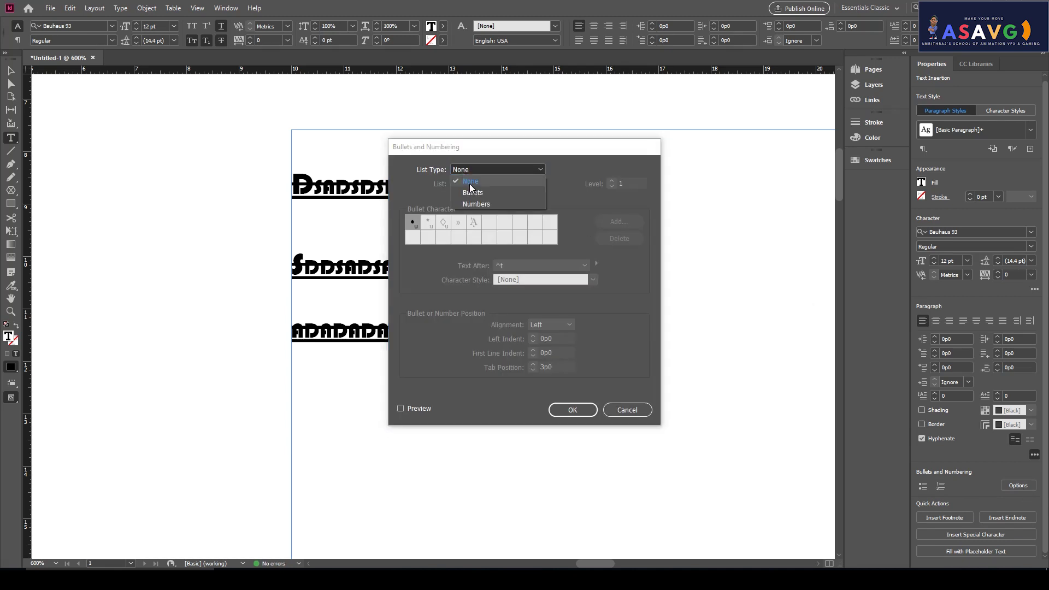
pyautogui.click(473, 188)
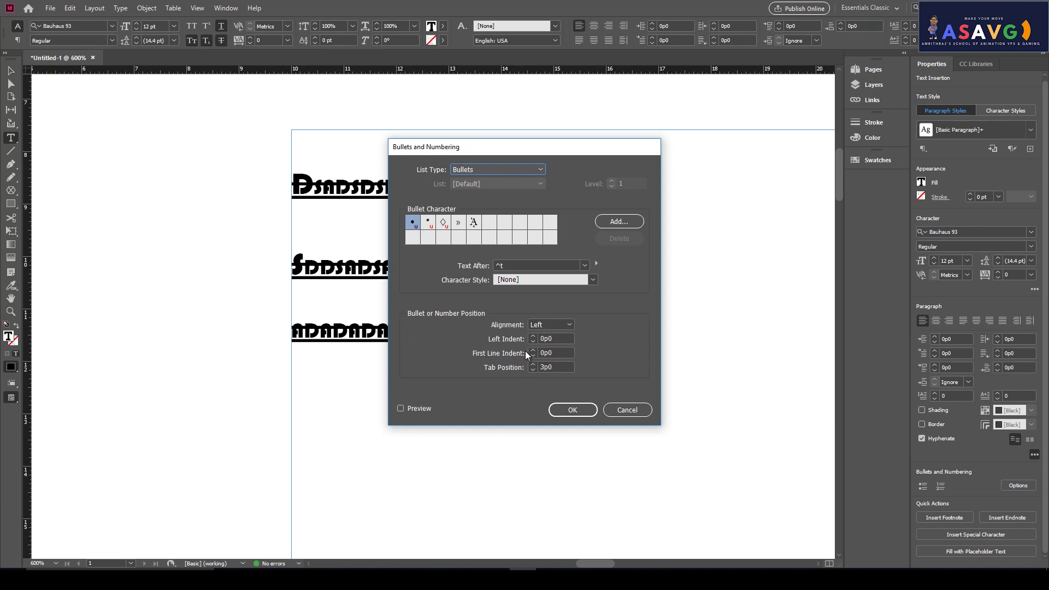
pyautogui.moveTo(480, 146); pyautogui.dragTo(620, 132)
pyautogui.click(620, 155)
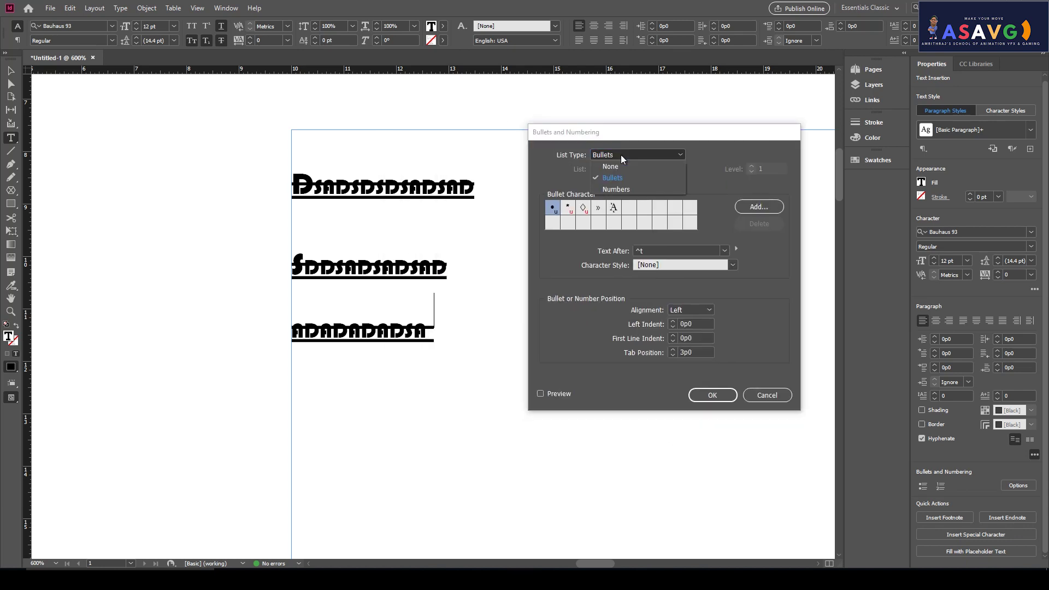
pyautogui.click(608, 189)
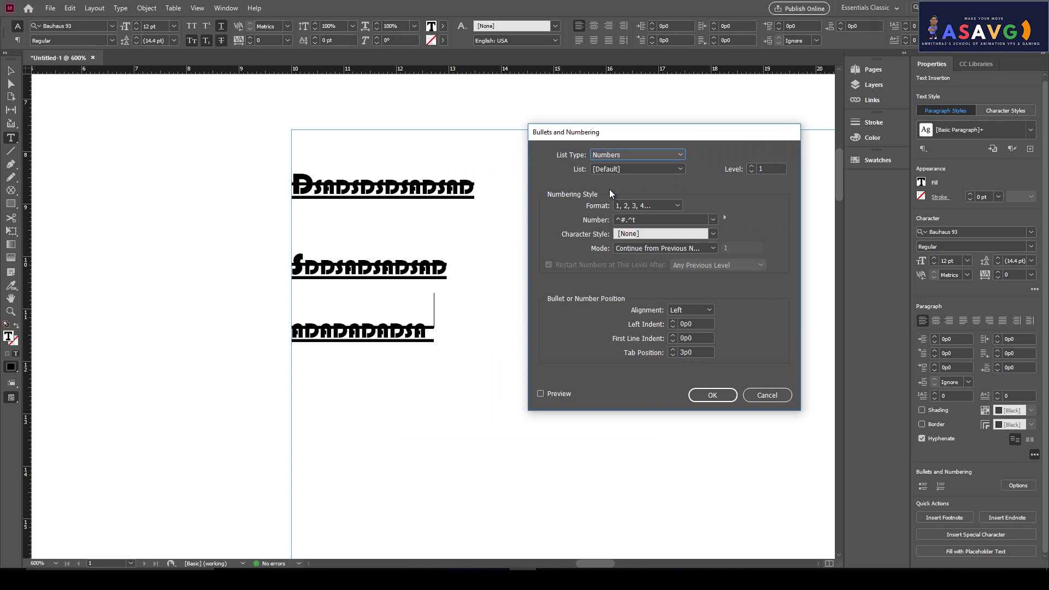
pyautogui.click(713, 395)
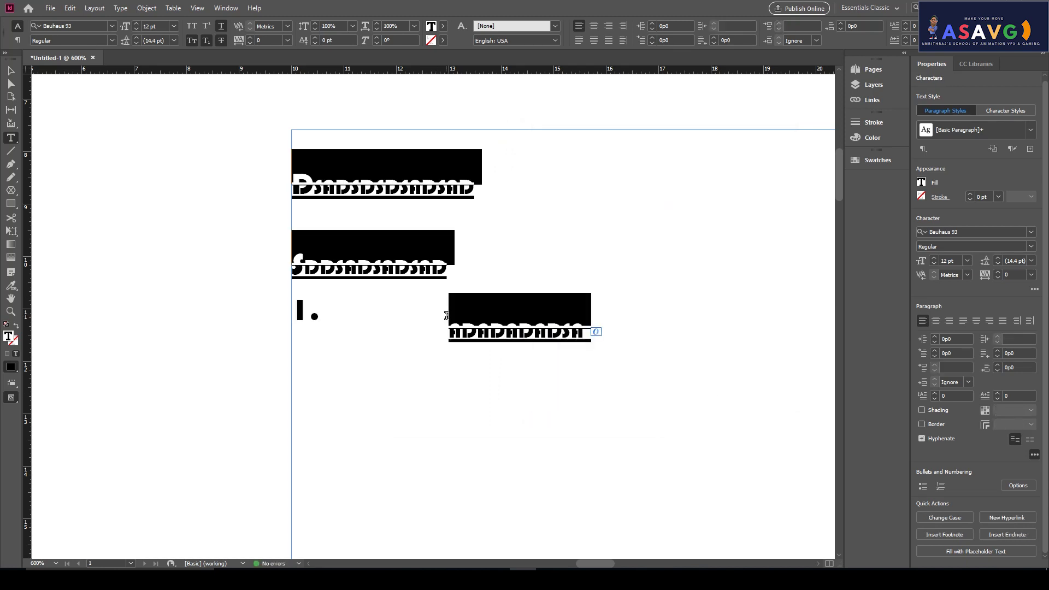
# Step: Move the practice text frame up toward the page's upper-left margin corner and delete it
pyautogui.hotkey('ctrl', '-')
pyautogui.hotkey('ctrl', '-')
pyautogui.hotkey('ctrl', '-')
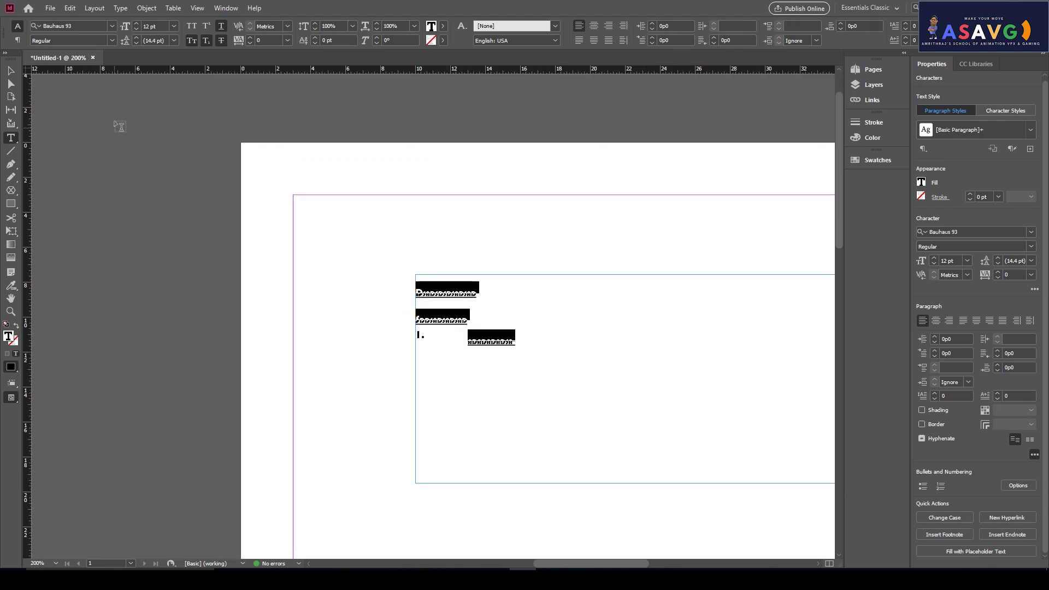
pyautogui.click(11, 72)
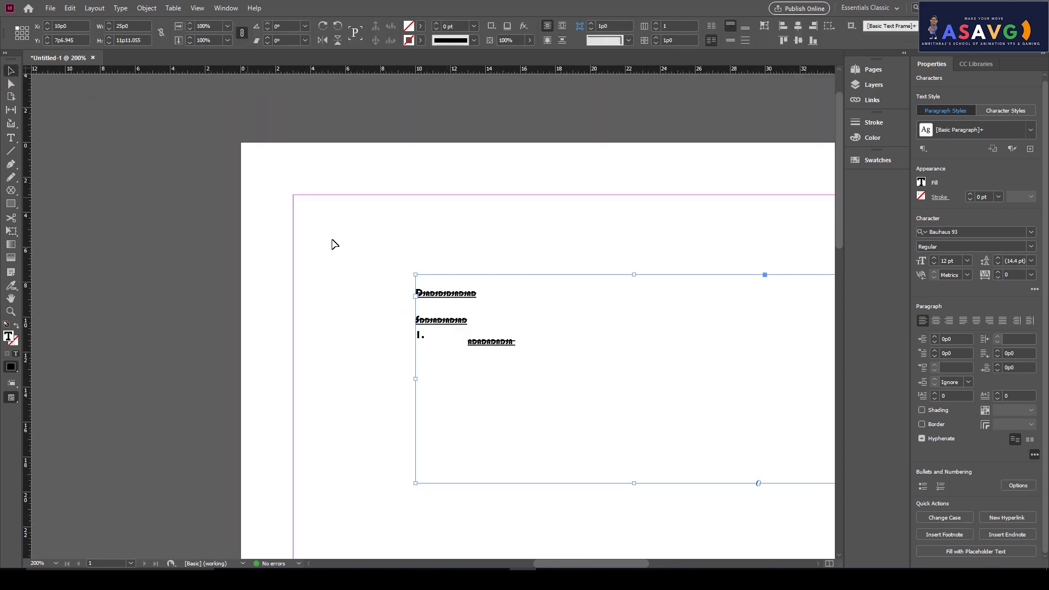
pyautogui.moveTo(415, 289); pyautogui.dragTo(356, 257)
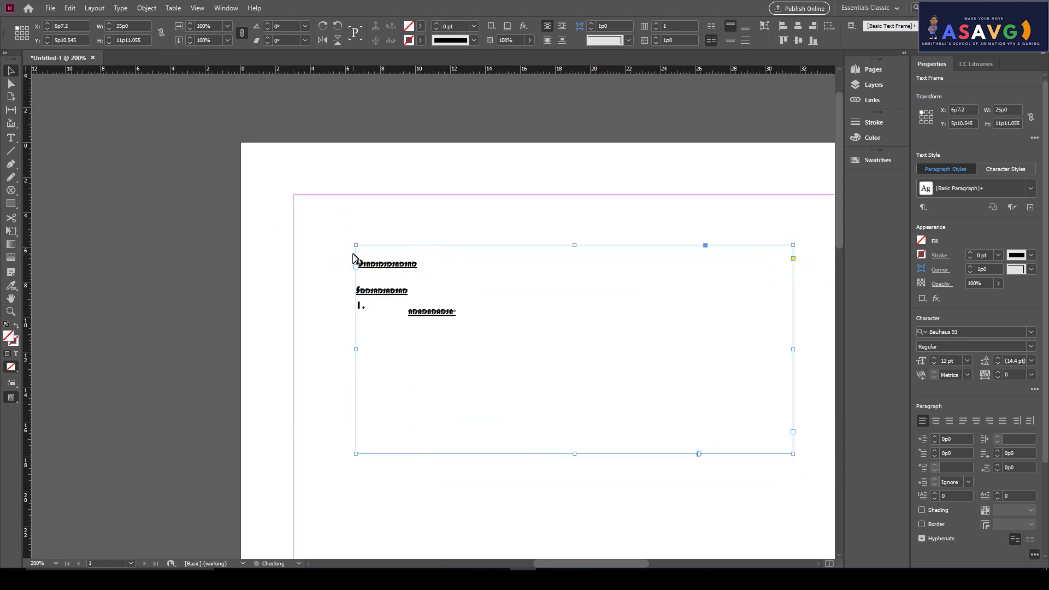
pyautogui.press('Delete')
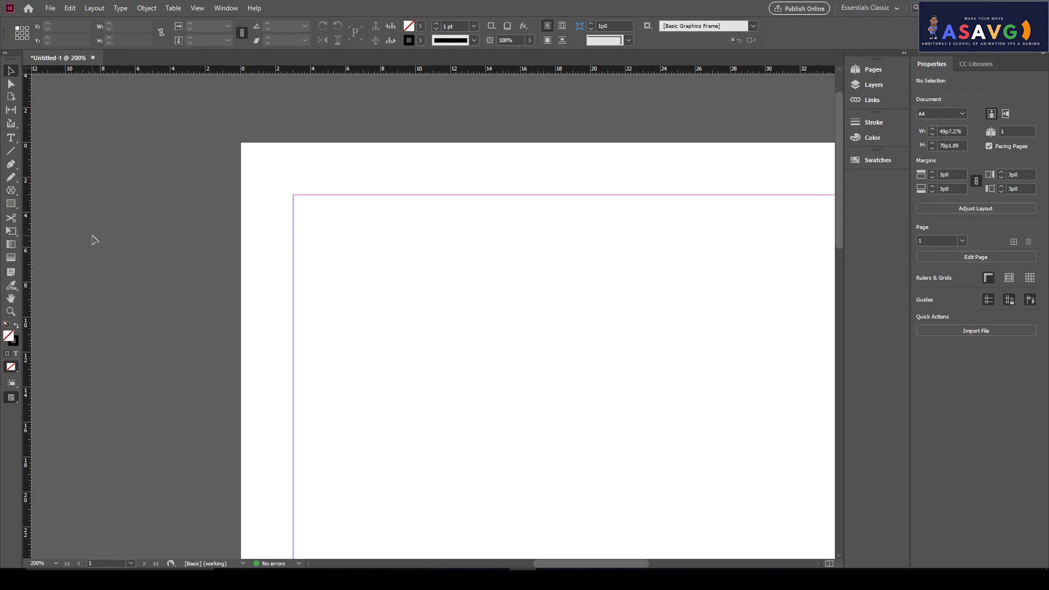
# Step: Draw a rectangle frame about 17p7 wide and 9p10 high near the page's upper-left margin corner
pyautogui.click(14, 196)
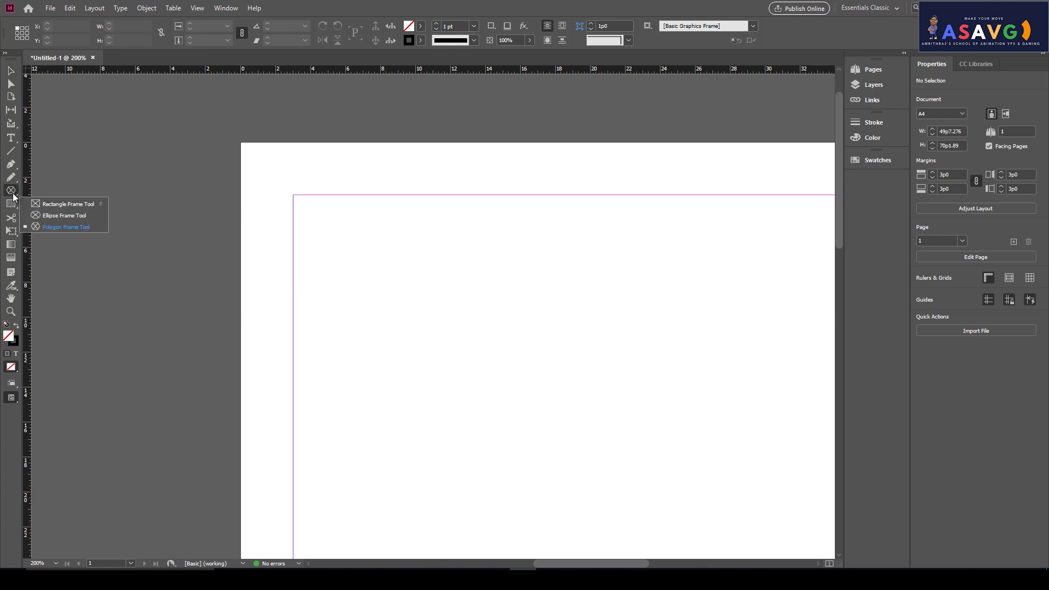
pyautogui.click(53, 205)
pyautogui.moveTo(348, 224); pyautogui.dragTo(654, 396)
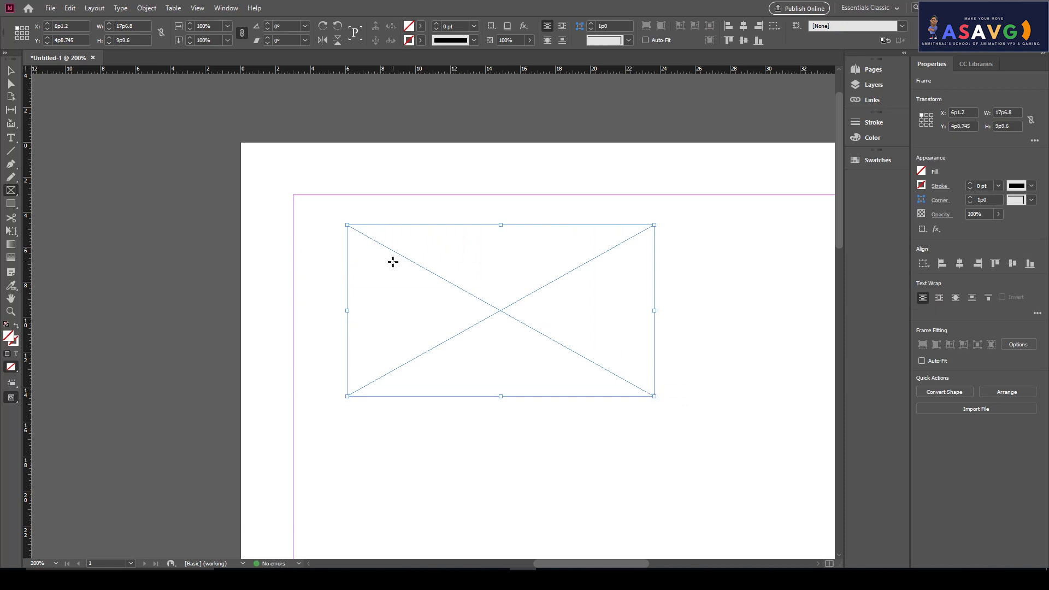
# Step: Fill the rectangle frame with six lines of sample text: fdsfdsfds, dfsdfsdfs, dfsfsf, dfsfsdf, fsdfsfsf and sfdsfdsdf
pyautogui.click(11, 139)
pyautogui.click(368, 238)
pyautogui.write('fdsfdsfds dfsdfsdfs')
pyautogui.press('Return')
pyautogui.write('dfsfsf')
pyautogui.press('Return')
pyautogui.write('dfs')
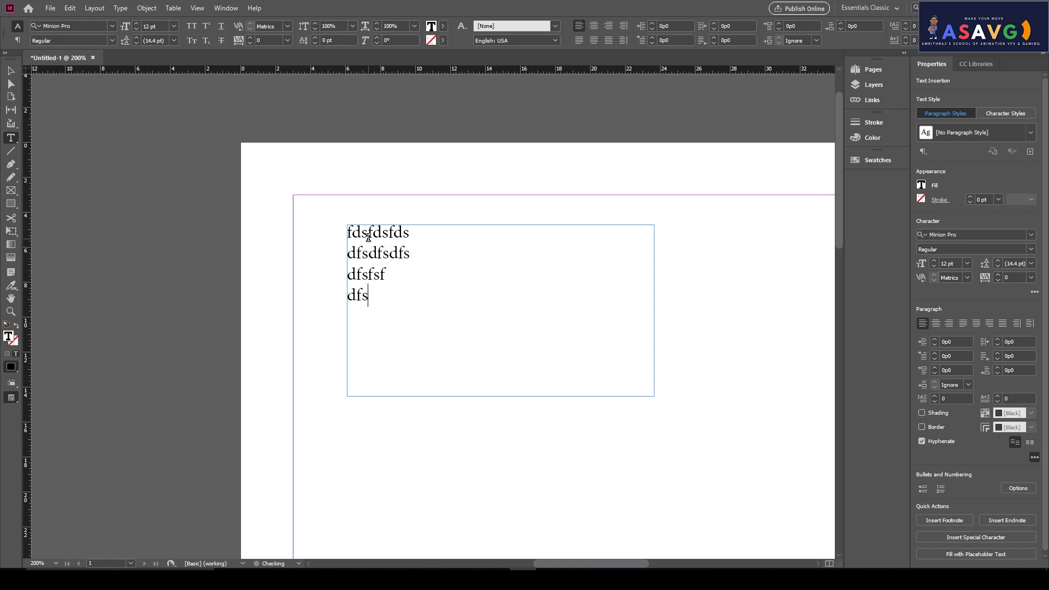
pyautogui.write('fsdf fsdfsfsf')
pyautogui.press('Return')
pyautogui.write('sfdsfdsdf')
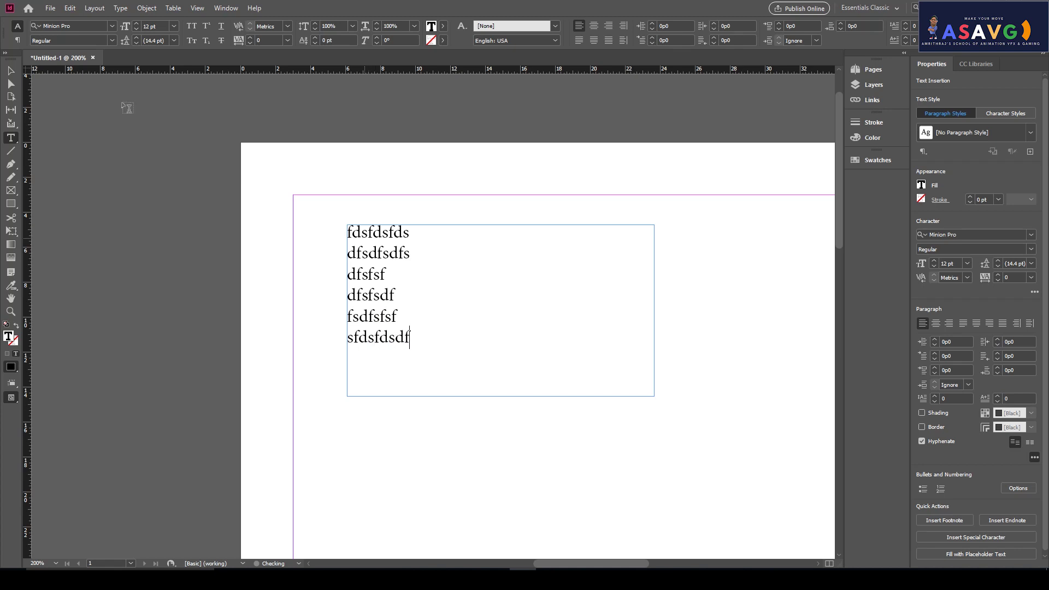
# Step: Shift the sample text frame slightly to about X 6p2.4, Y 5p0.4, and delete it from the page
pyautogui.click(11, 70)
pyautogui.moveTo(370, 255); pyautogui.dragTo(385, 281)
pyautogui.moveTo(659, 396); pyautogui.dragTo(667, 270)
pyautogui.hotkey('ctrl', 'z')
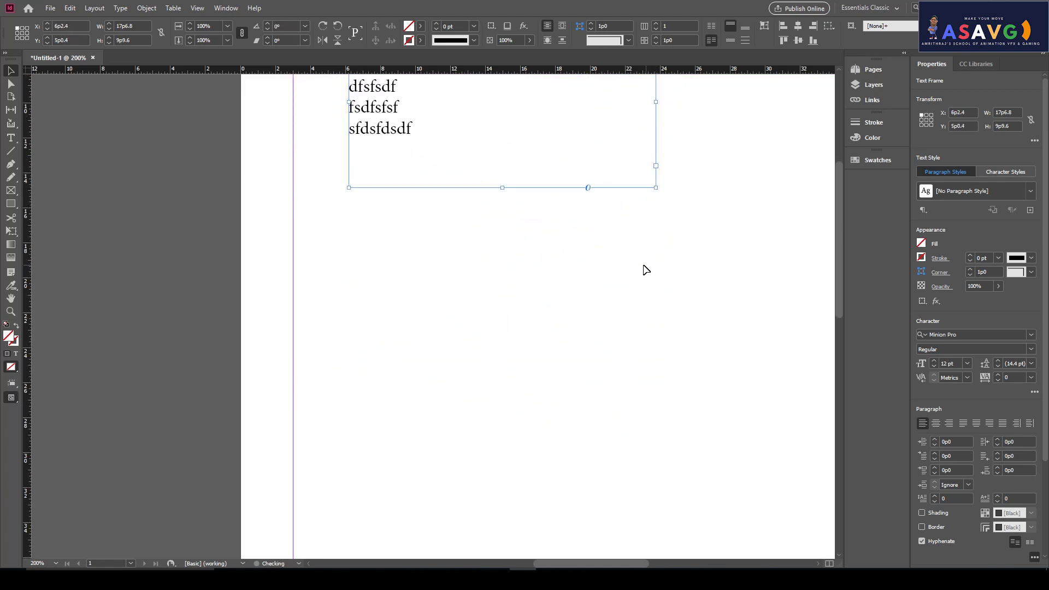
pyautogui.scroll(3, 644, 269)
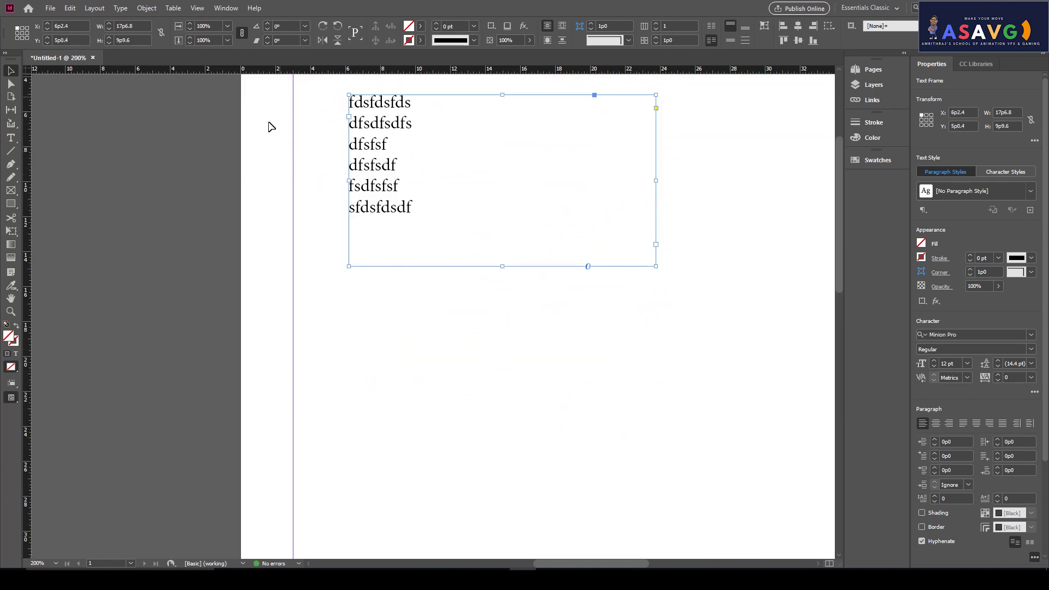
pyautogui.scroll(3, 251, 219)
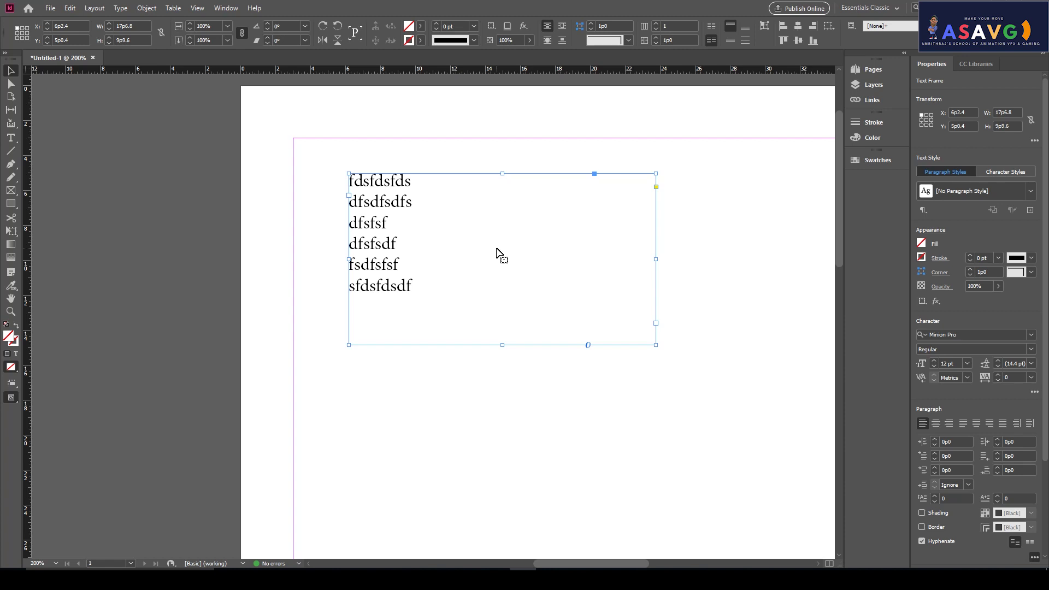
pyautogui.press('Delete')
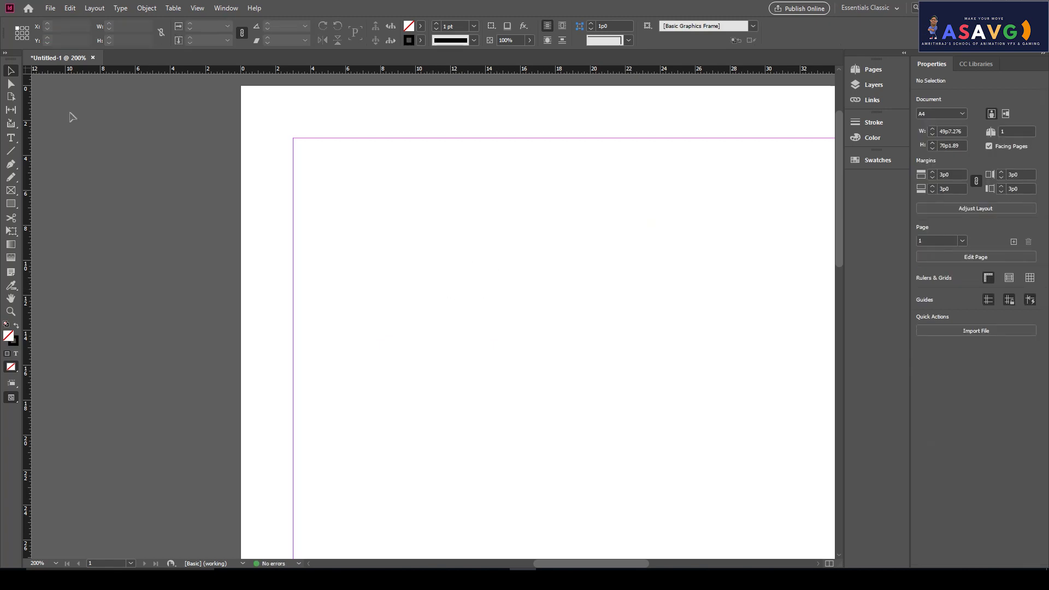
# Step: Draw a rectangle frame about 15p2 wide and 11p4 high in the upper part of the page
pyautogui.click(11, 190)
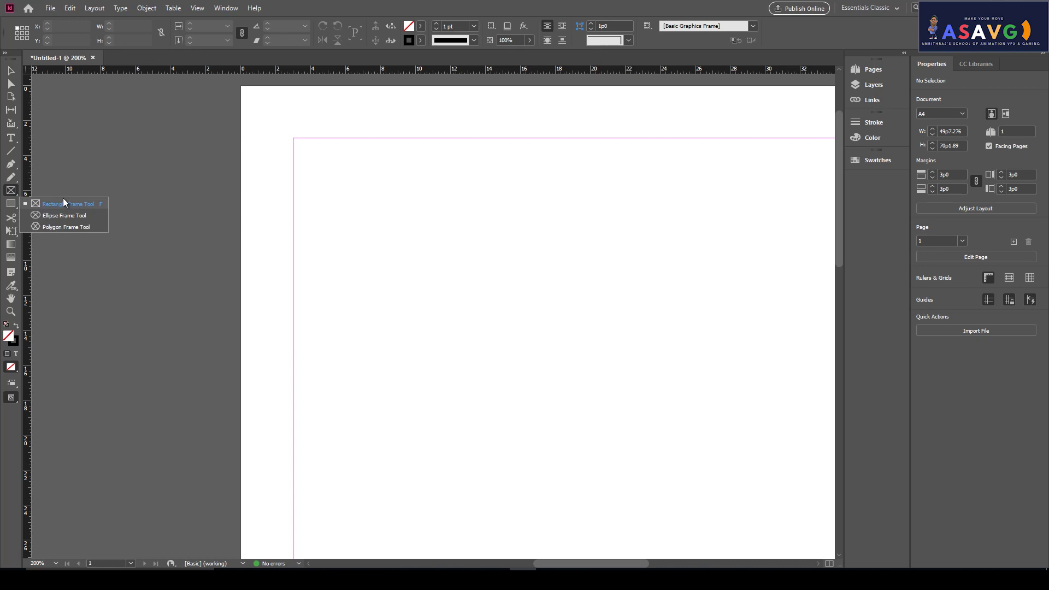
pyautogui.click(67, 206)
pyautogui.moveTo(442, 184); pyautogui.dragTo(708, 383)
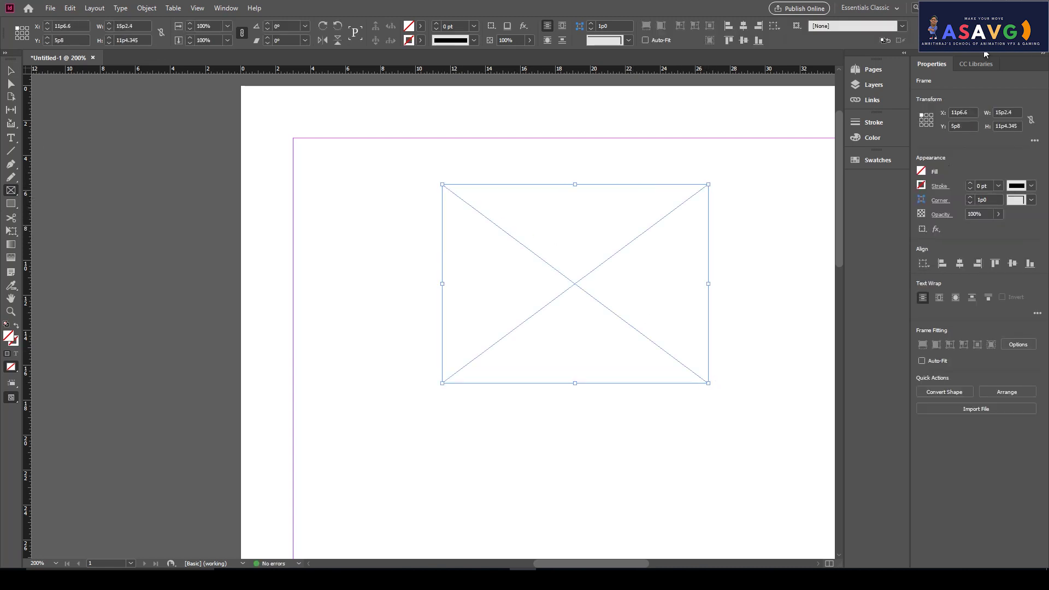
# Step: Open New Microsoft Office Word Document from the INDESIGN folder, copy all its text, and switch back to InDesign
pyautogui.hotkey('alt', 'Tab')
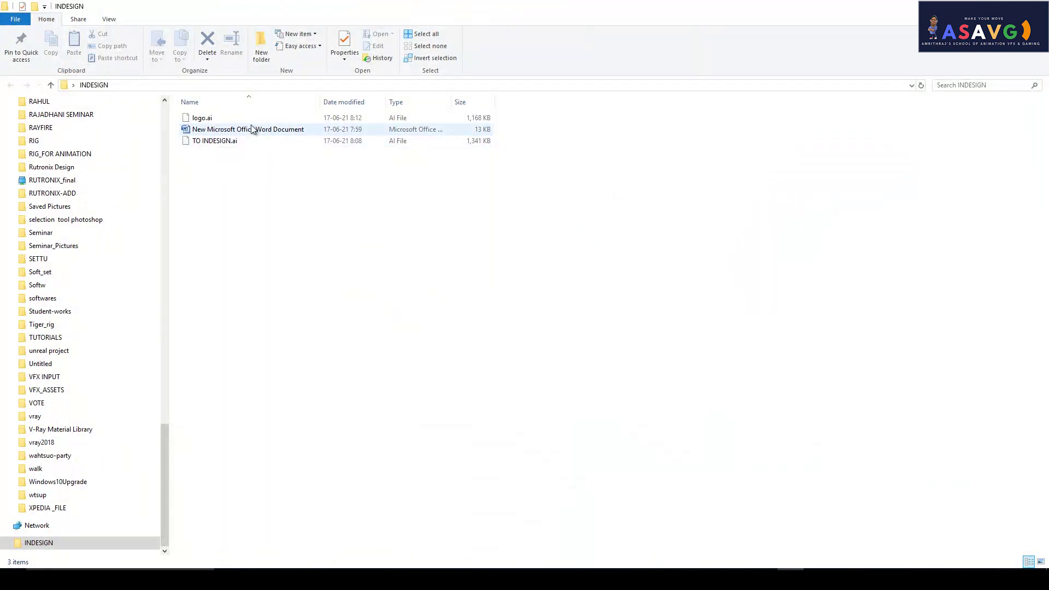
pyautogui.click(253, 129)
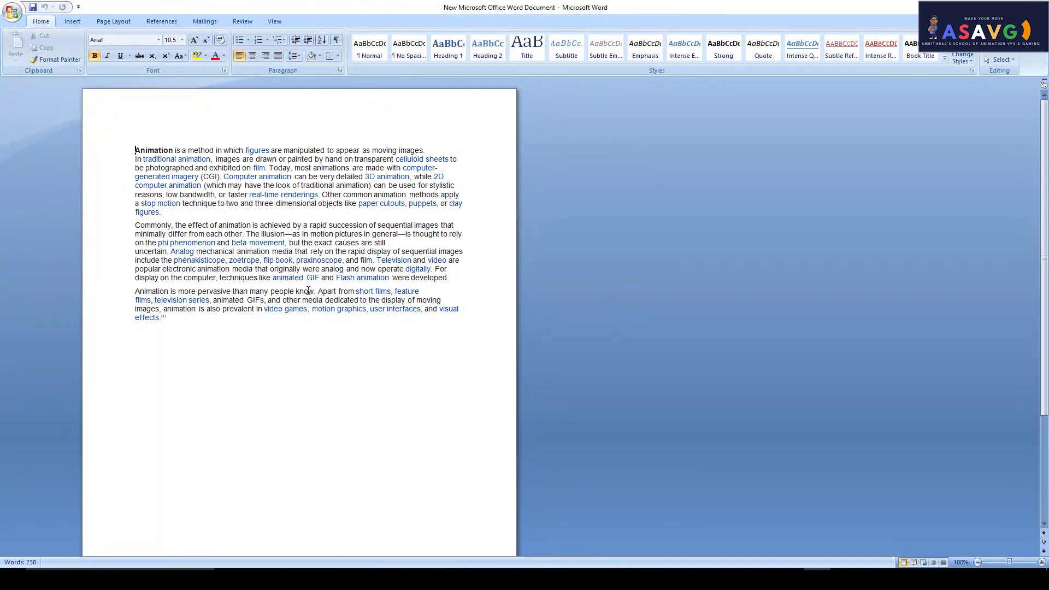
pyautogui.hotkey('ctrl', 'a')
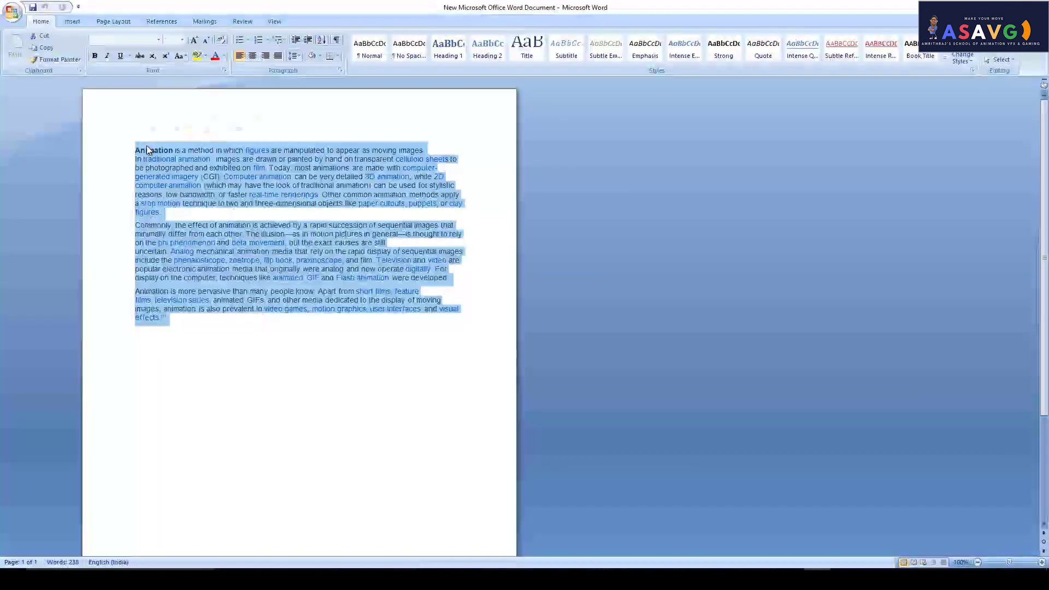
pyautogui.hotkey('ctrl', 'c')
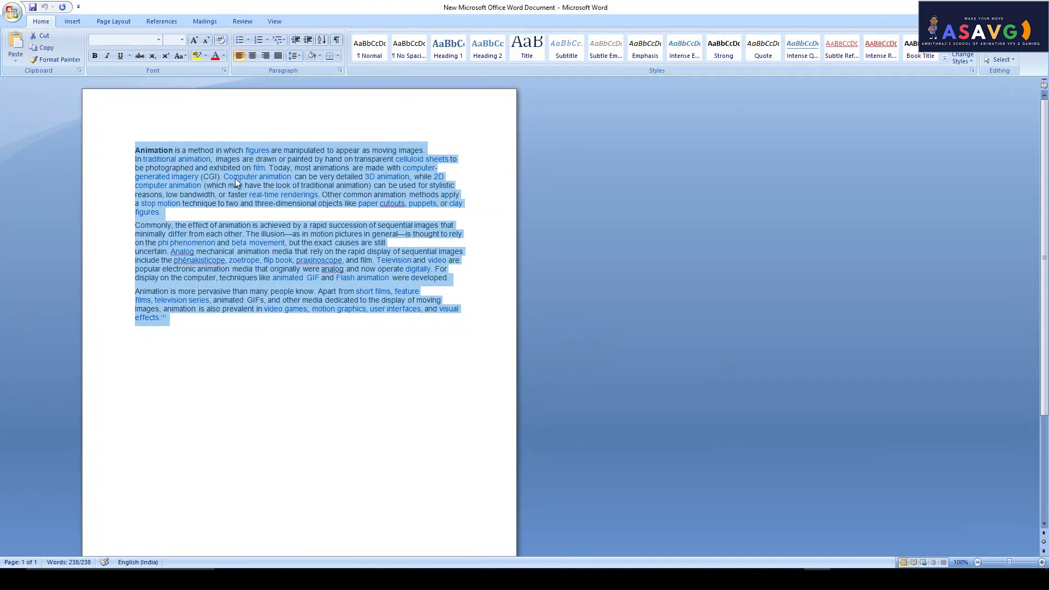
pyautogui.hotkey('alt', 'Tab')
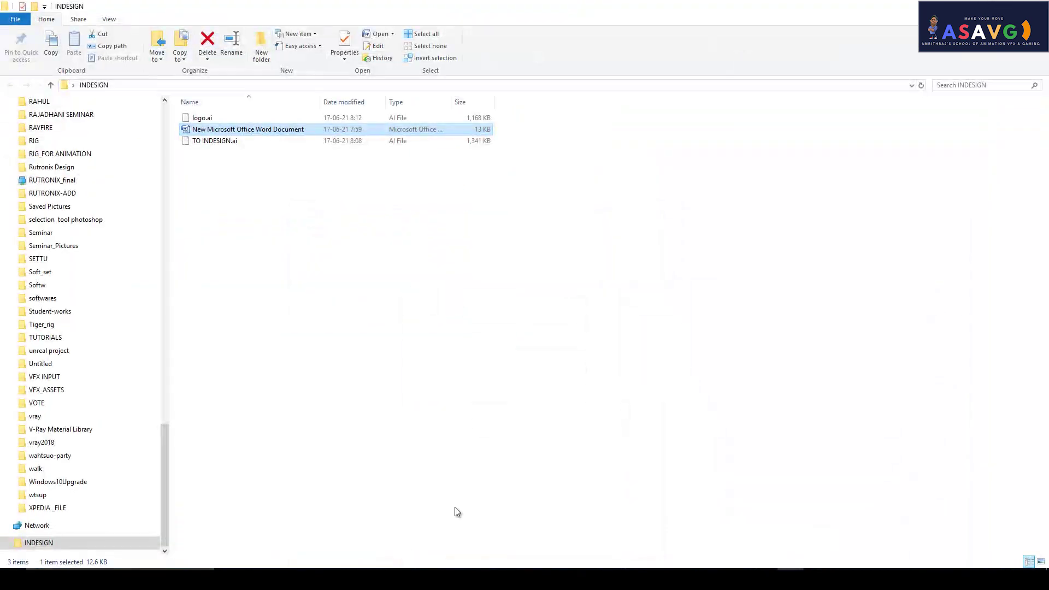
pyautogui.hotkey('alt', 'Tab')
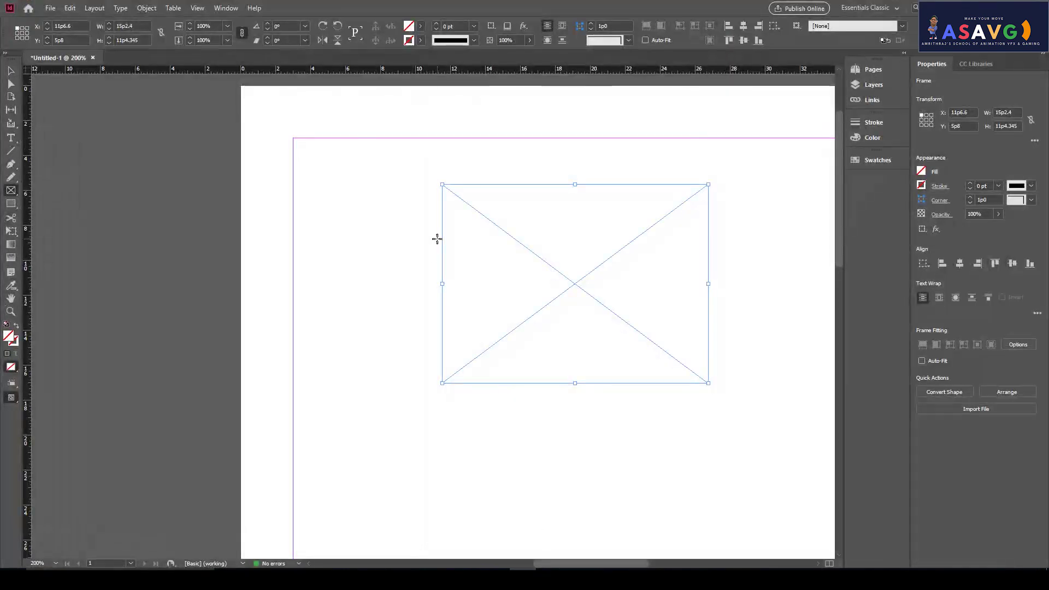
# Step: Paste the copied animation text into the rectangle frame and move the frame to about X 6p10, Y 4p7
pyautogui.click(465, 203)
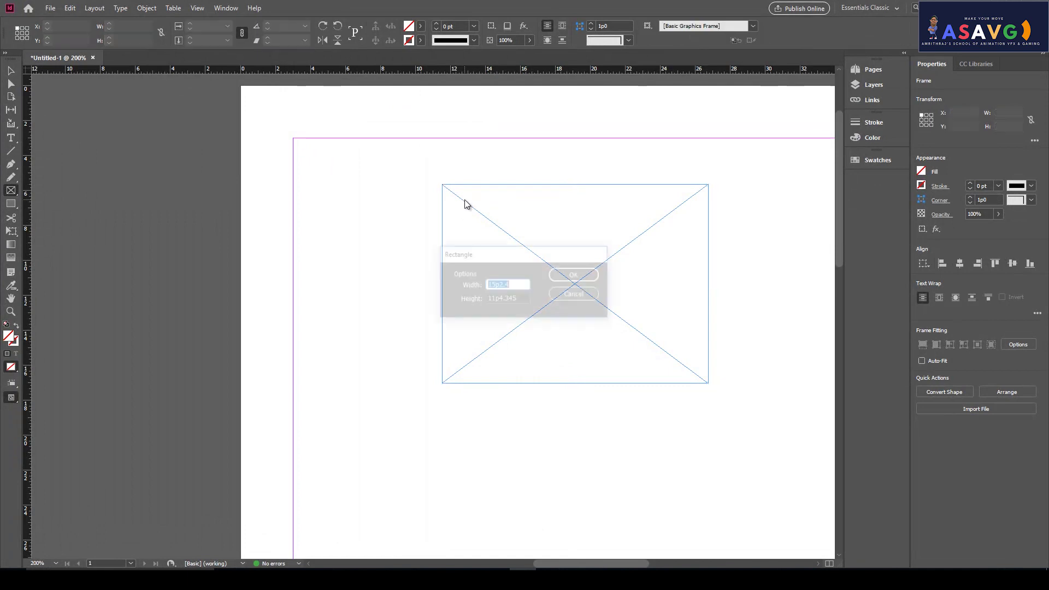
pyautogui.click(574, 294)
pyautogui.click(11, 137)
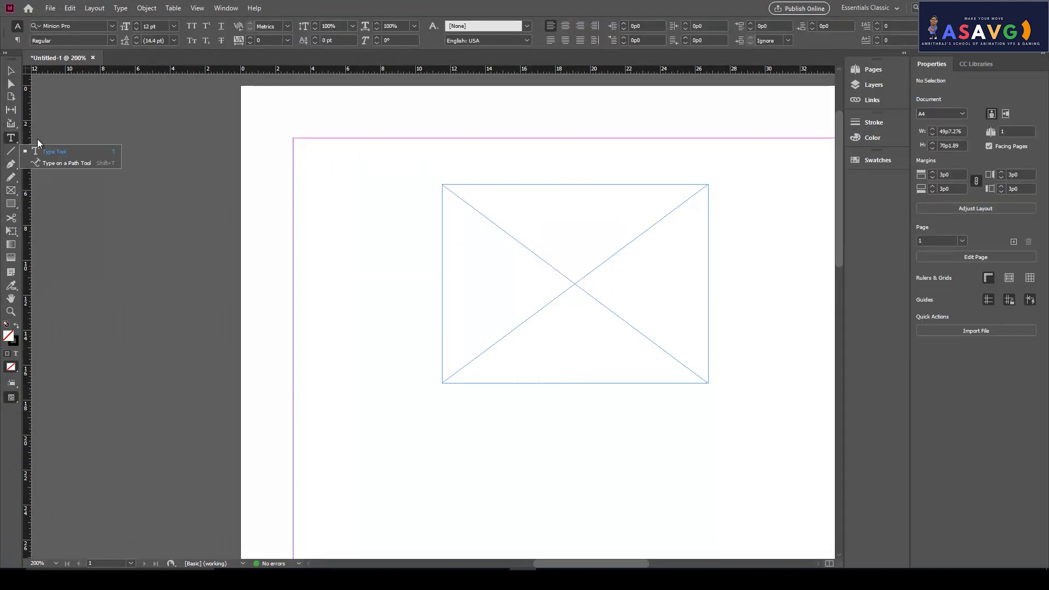
pyautogui.click(474, 206)
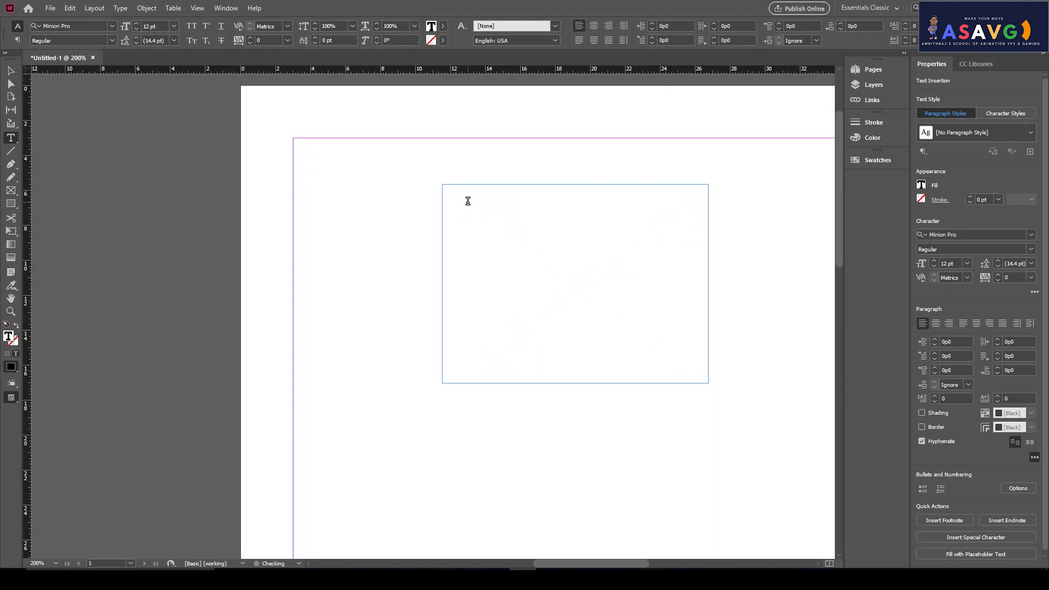
pyautogui.hotkey('ctrl', 'v')
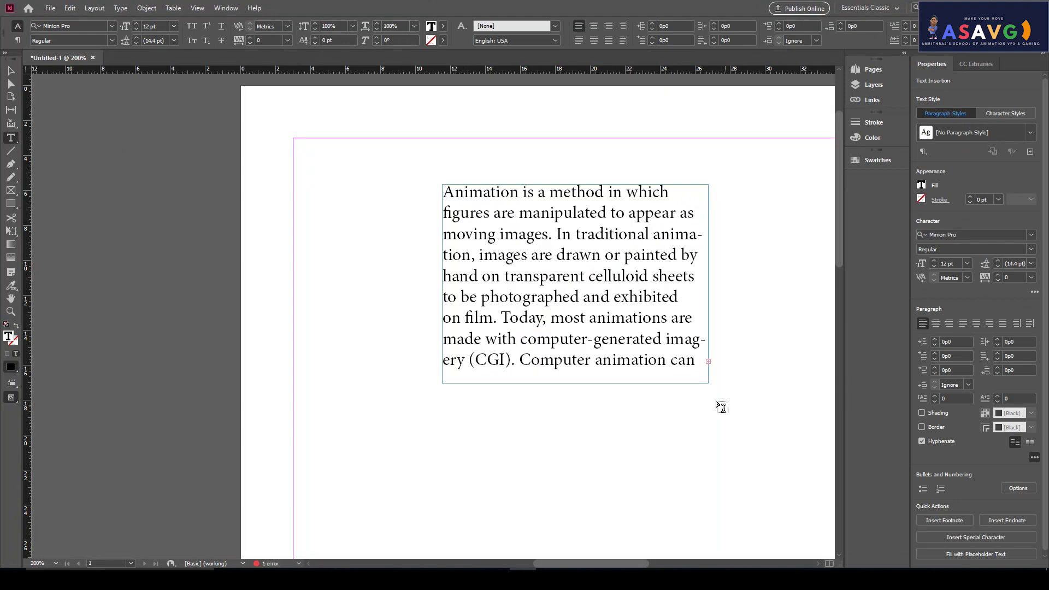
pyautogui.press('Escape')
pyautogui.moveTo(522, 288); pyautogui.dragTo(440, 269)
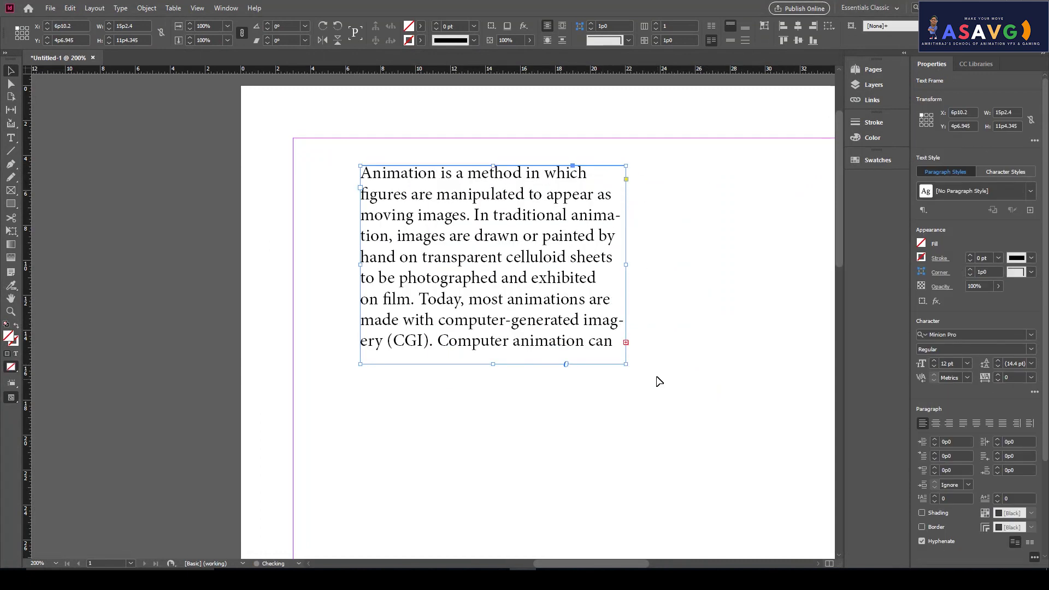
# Step: Enlarge the animation text frame to about 33p10 wide and 26p7 high so all of its text fits
pyautogui.moveTo(627, 365); pyautogui.dragTo(795, 506)
pyautogui.hotkey('ctrl', '-')
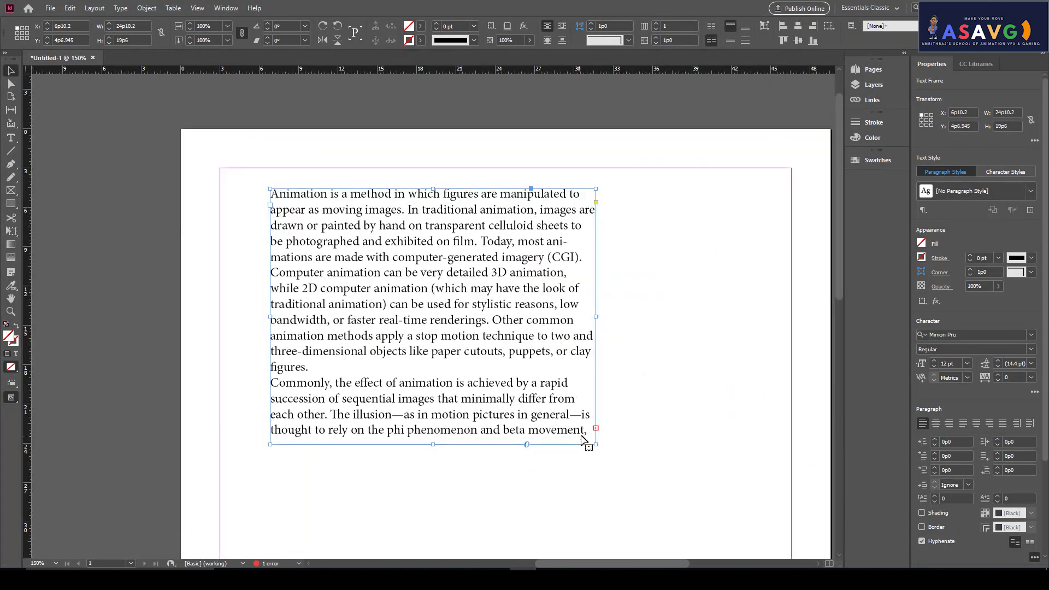
pyautogui.moveTo(595, 443); pyautogui.dragTo(724, 540)
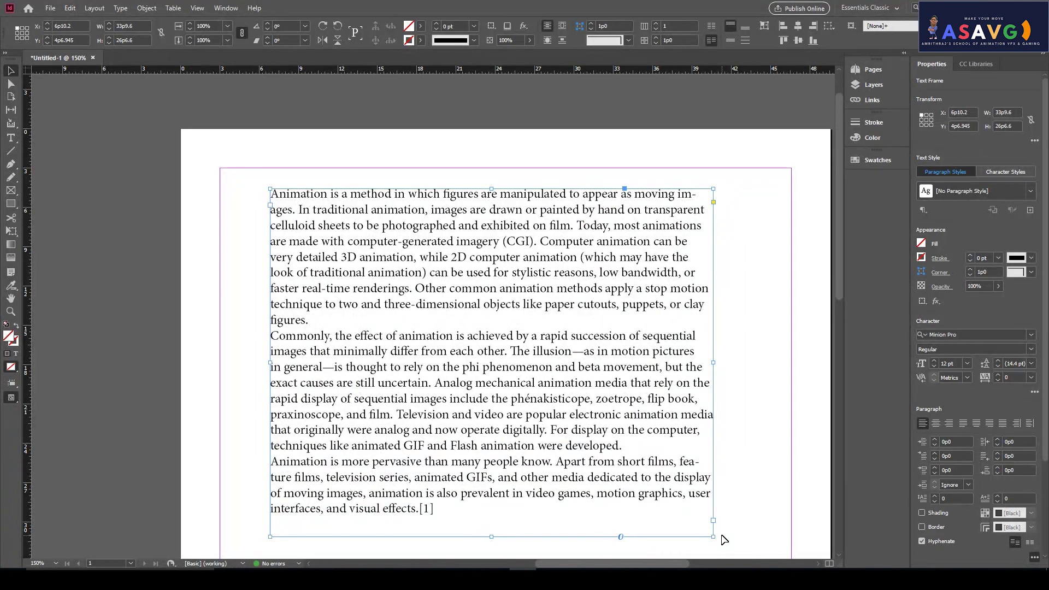
pyautogui.hotkey('ctrl', '-')
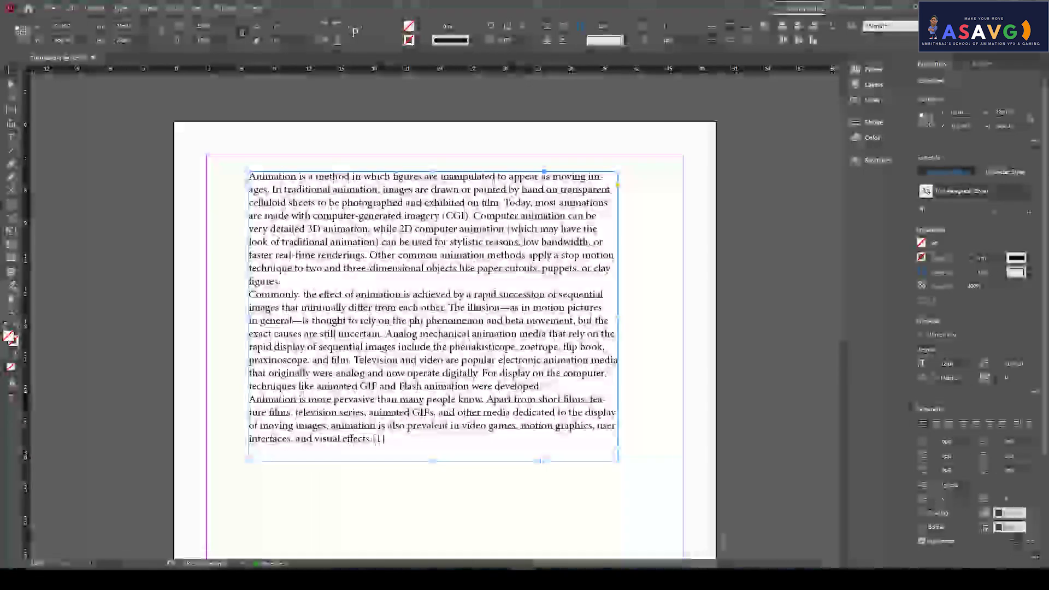
pyautogui.hotkey('ctrl', '=')
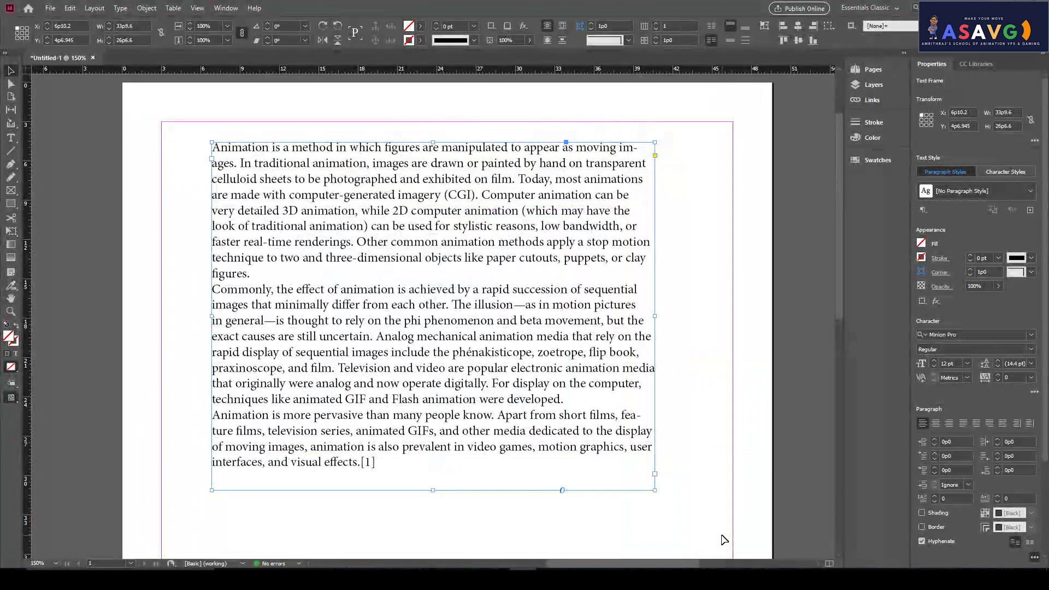
pyautogui.scroll(-3, 515, 438)
pyautogui.scroll(6, 474, 410)
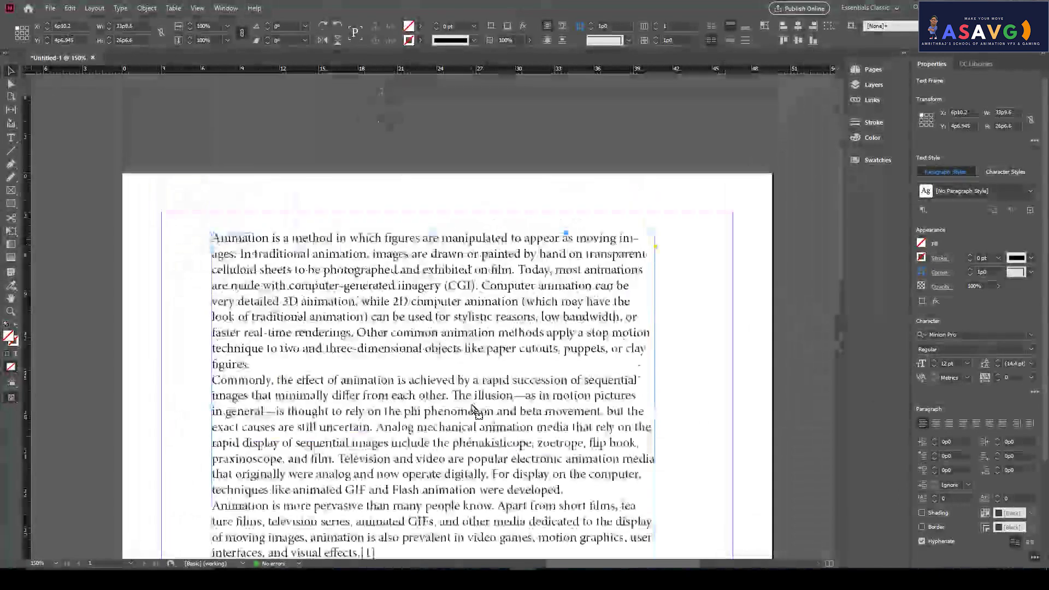
pyautogui.scroll(-1, 475, 409)
# Step: Fit the text frame to the page's margin corner at X 3p0, Y 3p0, about 33p9 by 28p2, and delete it
pyautogui.moveTo(251, 267); pyautogui.dragTo(203, 241)
pyautogui.moveTo(276, 314)
pyautogui.mouseDown()
pyautogui.moveTo(381, 304)
pyautogui.moveTo(352, 392)
pyautogui.moveTo(264, 375)
pyautogui.moveTo(264, 304)
pyautogui.mouseUp()
pyautogui.hotkey('ctrl', '-')
pyautogui.scroll(-2, 355, 339)
pyautogui.moveTo(505, 419); pyautogui.dragTo(454, 404)
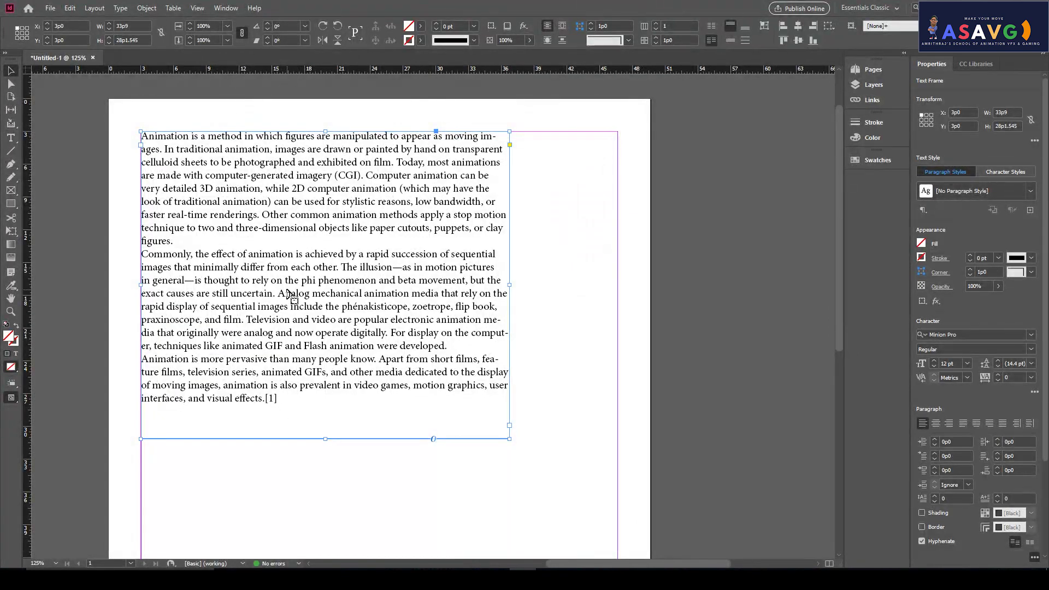
pyautogui.press('Delete')
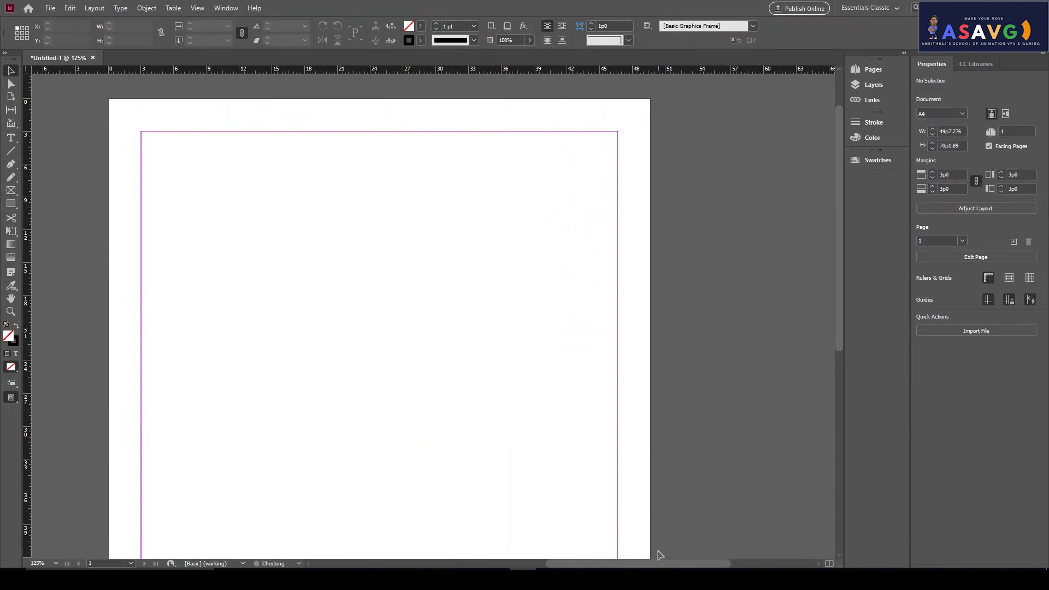
# Step: Check the INDESIGN folder's path in File Explorer and try to place New Microsoft Office Word Document on the empty InDesign page
pyautogui.hotkey('alt', 'Tab')
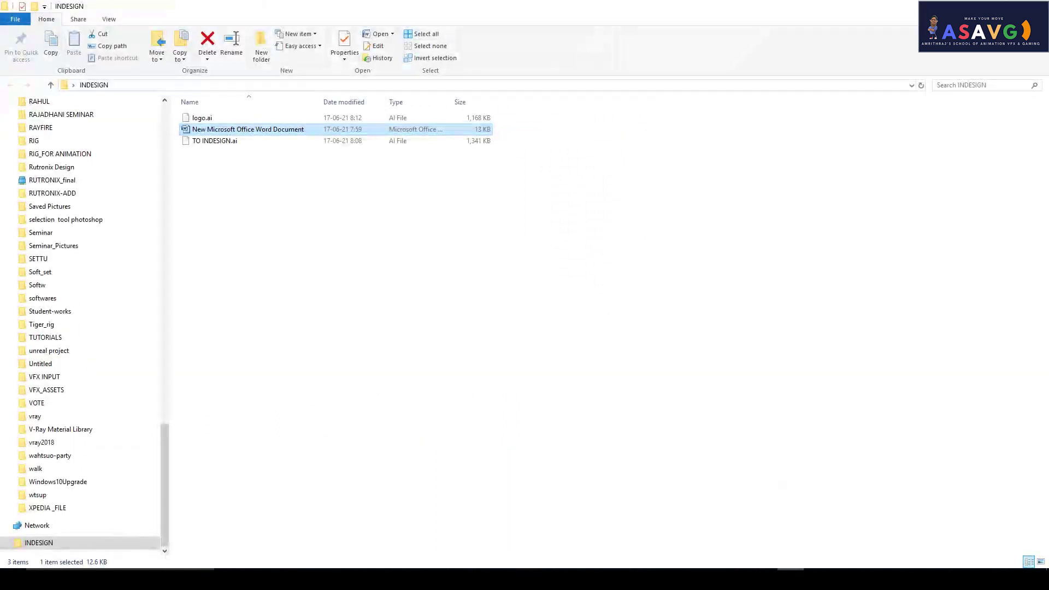
pyautogui.click(280, 90)
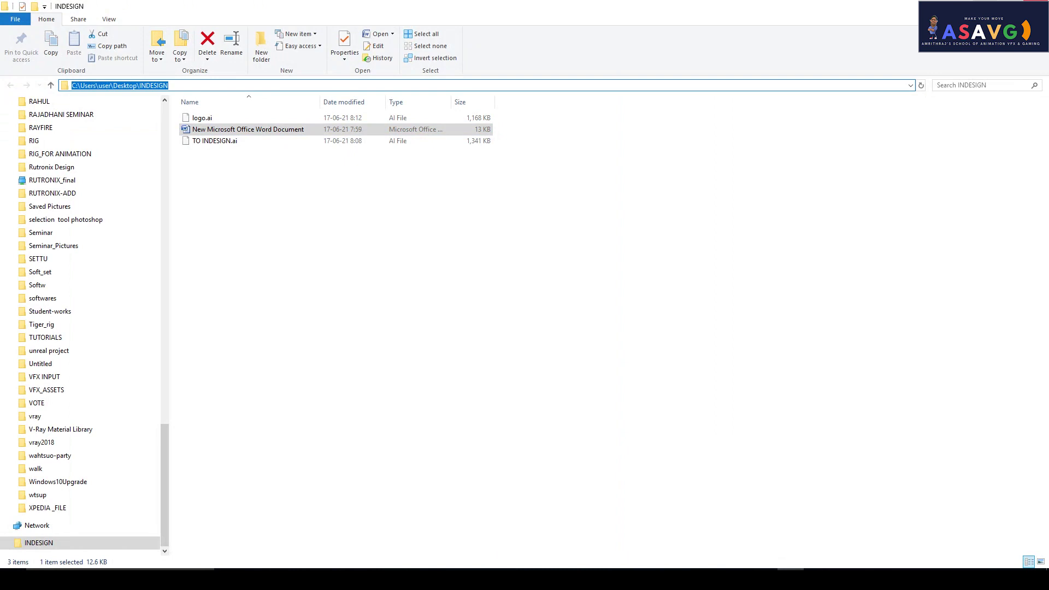
pyautogui.hotkey('alt', 'Tab')
pyautogui.click(50, 8)
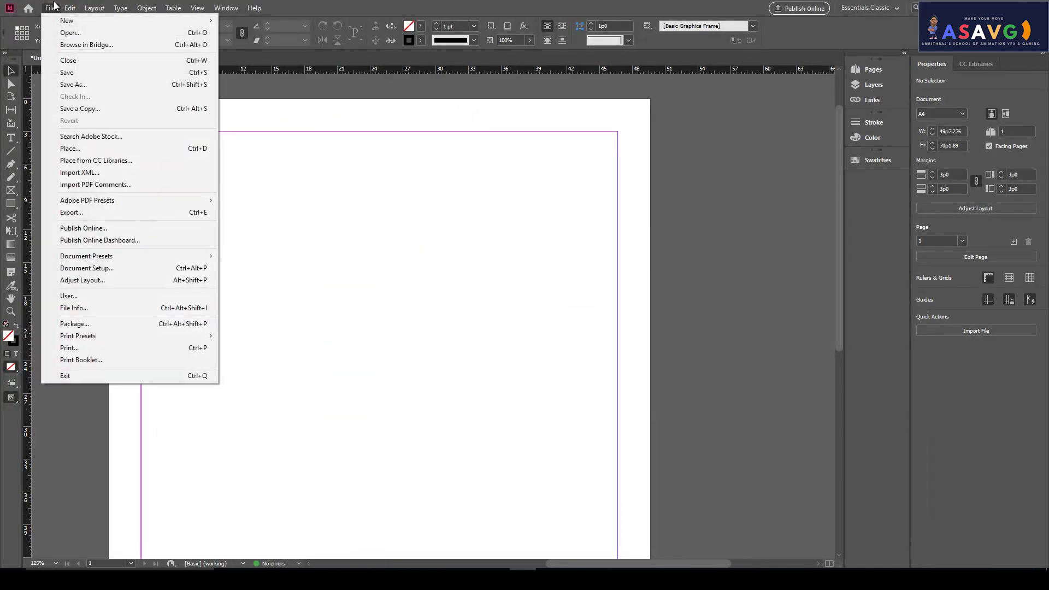
pyautogui.click(100, 155)
pyautogui.click(608, 234)
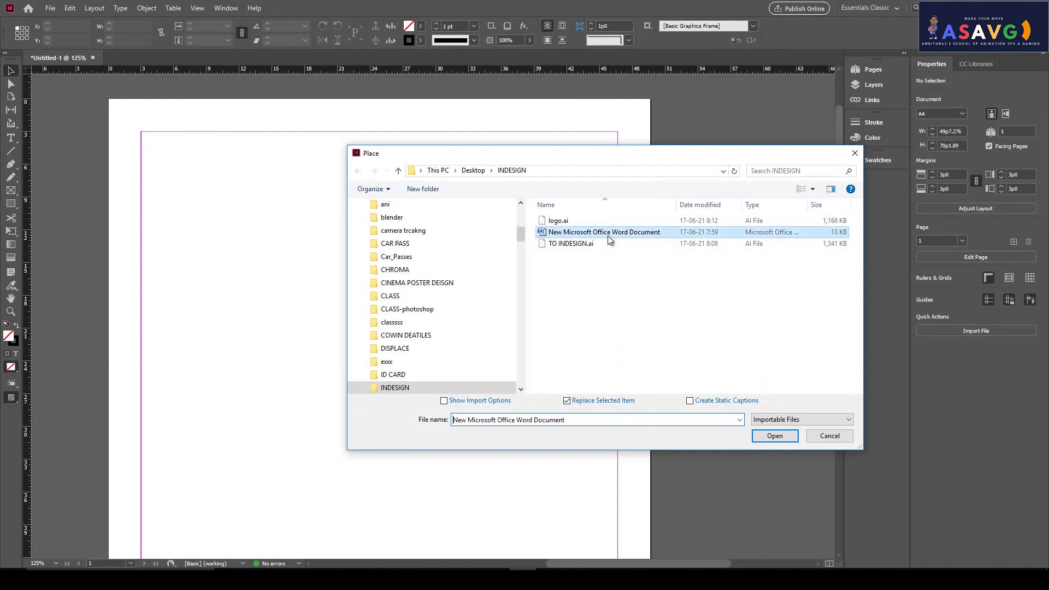
pyautogui.doubleClick(608, 235)
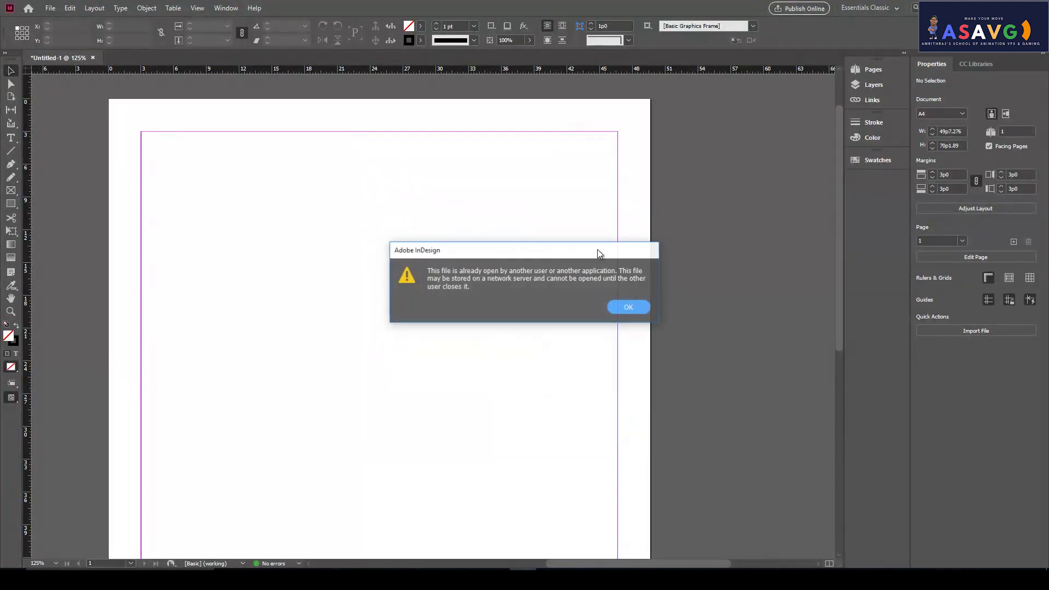
pyautogui.click(628, 307)
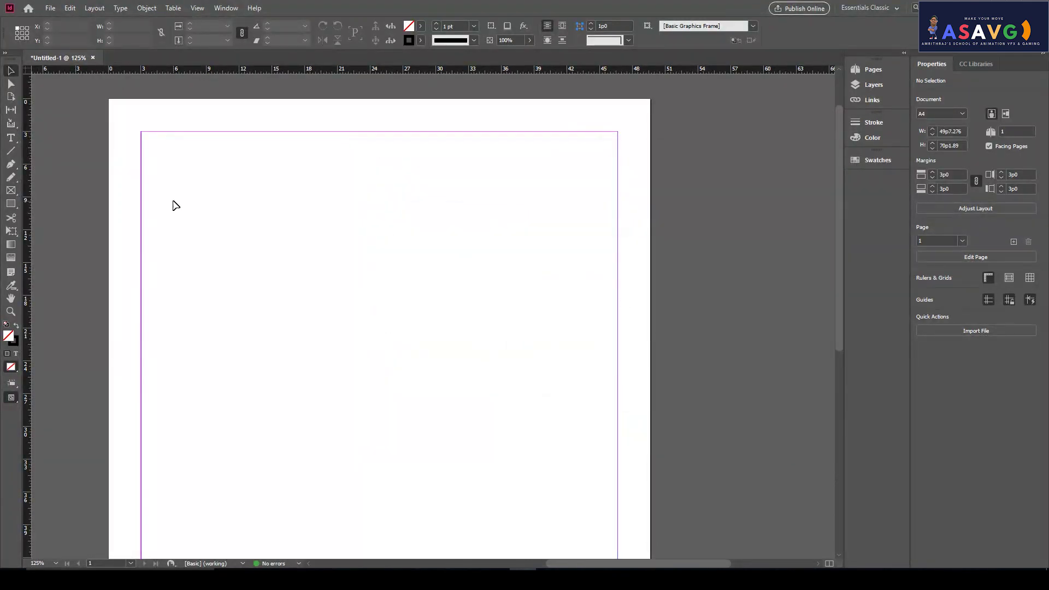
# Step: Draw an ellipse frame about 28p1 wide and 19p8 high and turn it into a text frame
pyautogui.click(10, 195)
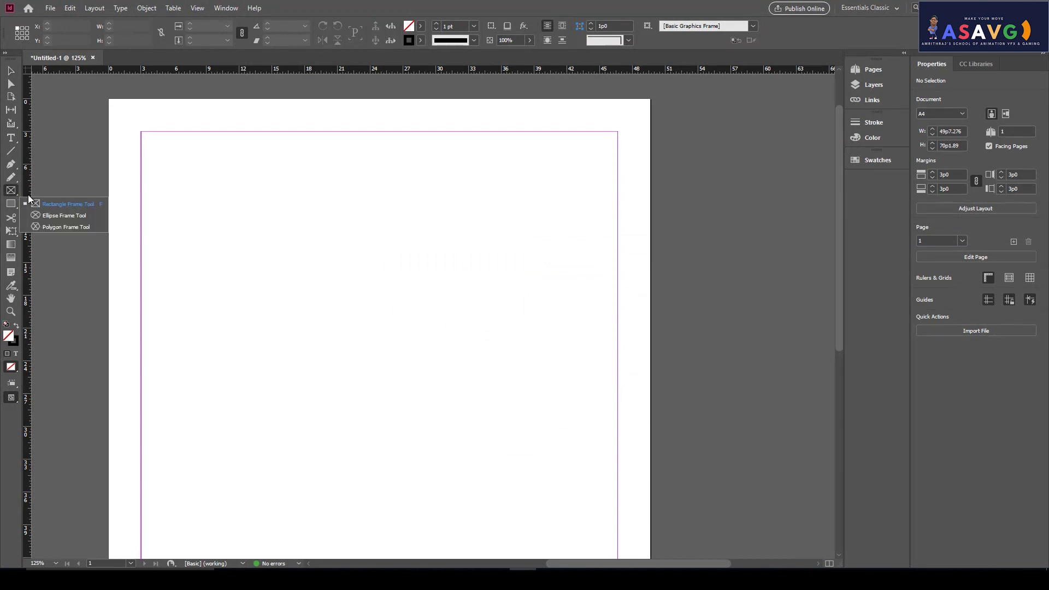
pyautogui.click(54, 215)
pyautogui.moveTo(271, 211); pyautogui.dragTo(578, 426)
pyautogui.click(10, 137)
pyautogui.click(363, 265)
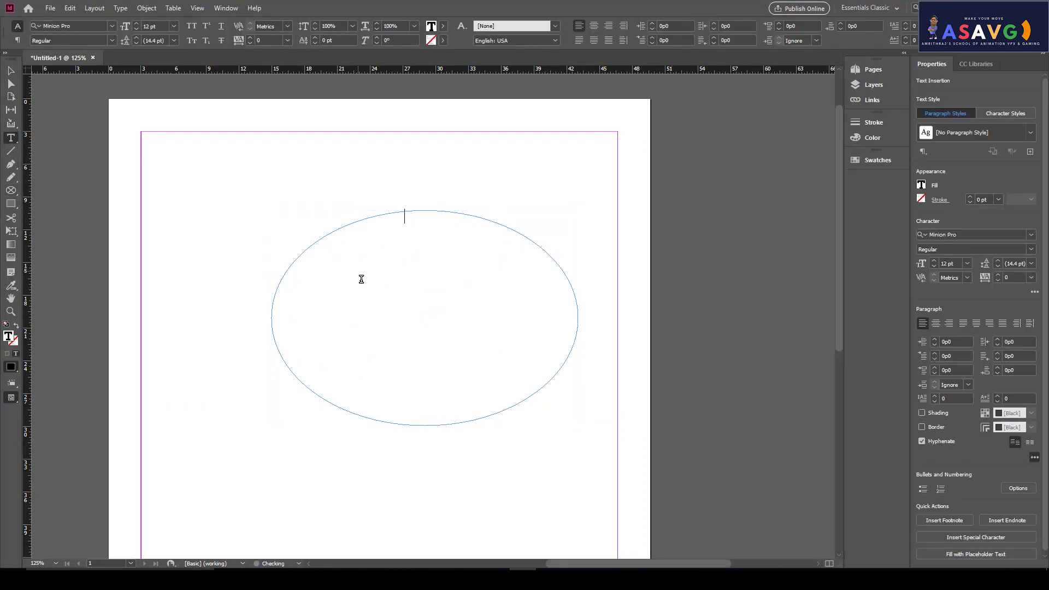
# Step: Try to place New Microsoft Office Word Document into the ellipse frame
pyautogui.click(50, 8)
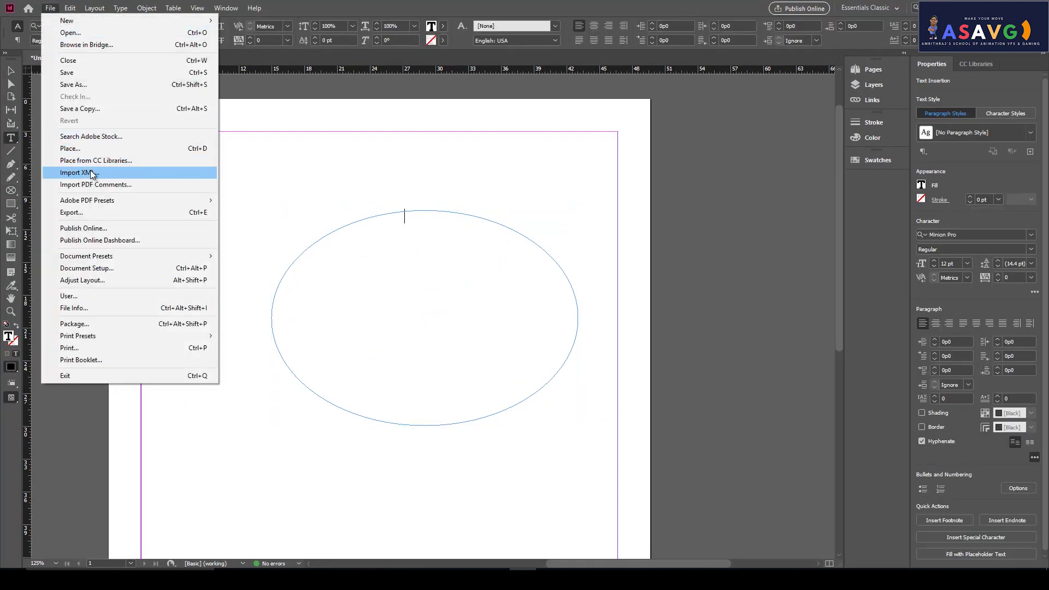
pyautogui.click(83, 146)
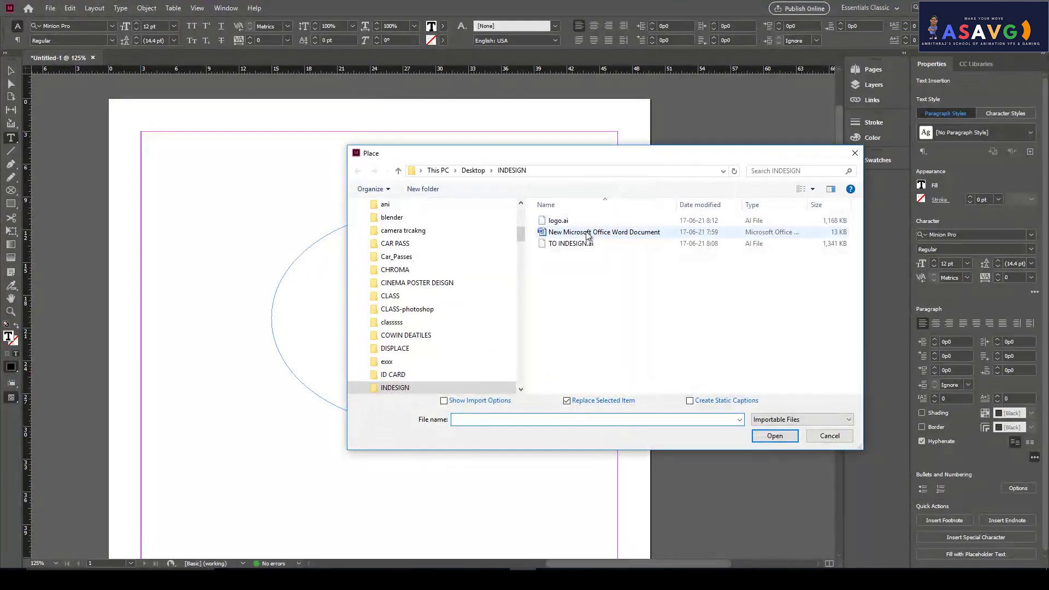
pyautogui.click(587, 236)
pyautogui.click(775, 436)
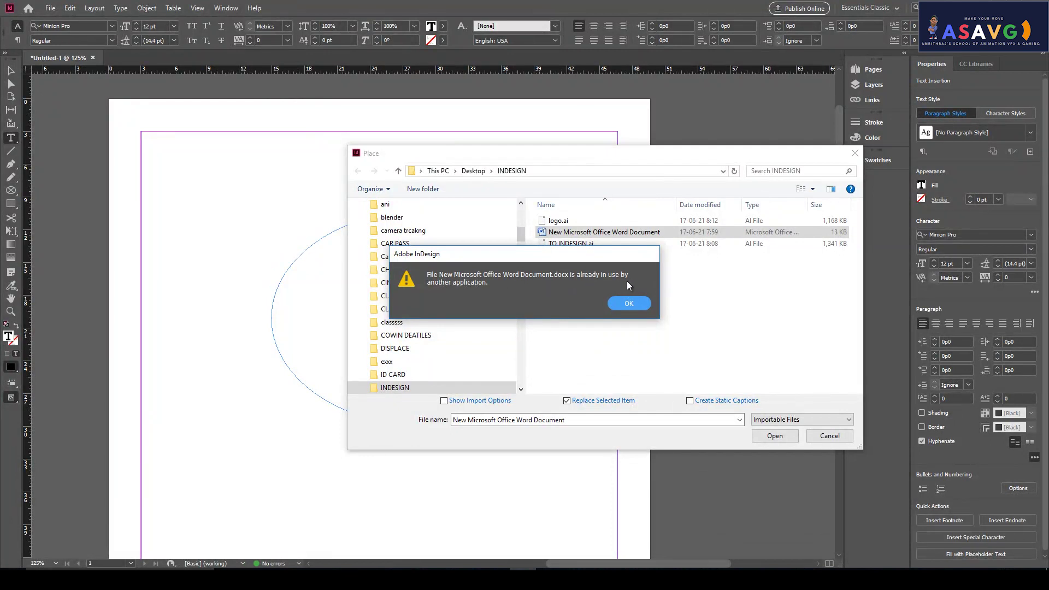
pyautogui.click(614, 305)
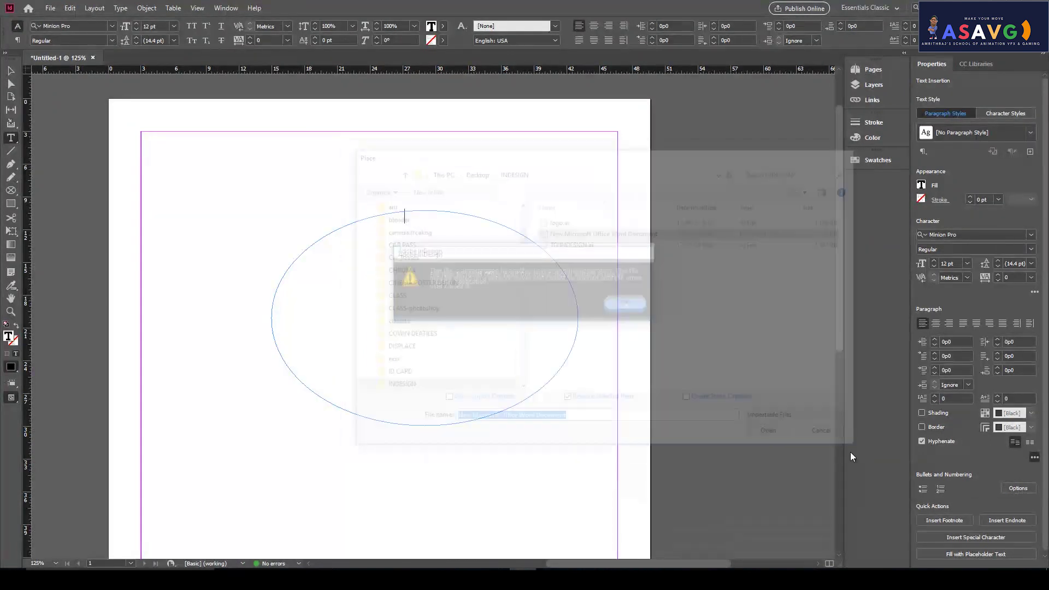
pyautogui.click(632, 310)
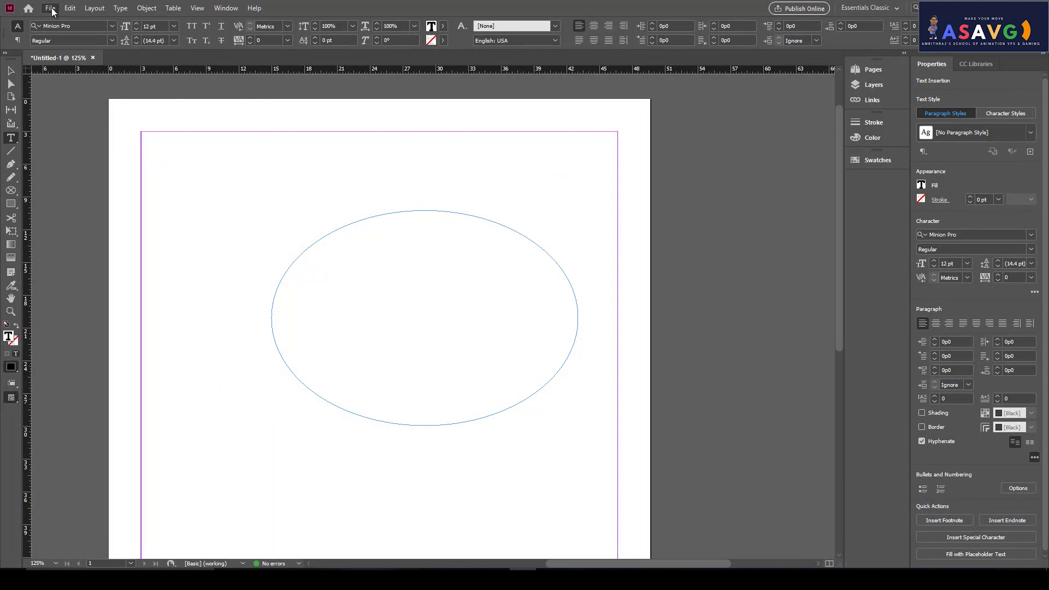
# Step: Place New Microsoft Office Word Document from the INDESIGN folder into the ellipse text frame
pyautogui.click(50, 8)
pyautogui.click(68, 147)
pyautogui.doubleClick(568, 232)
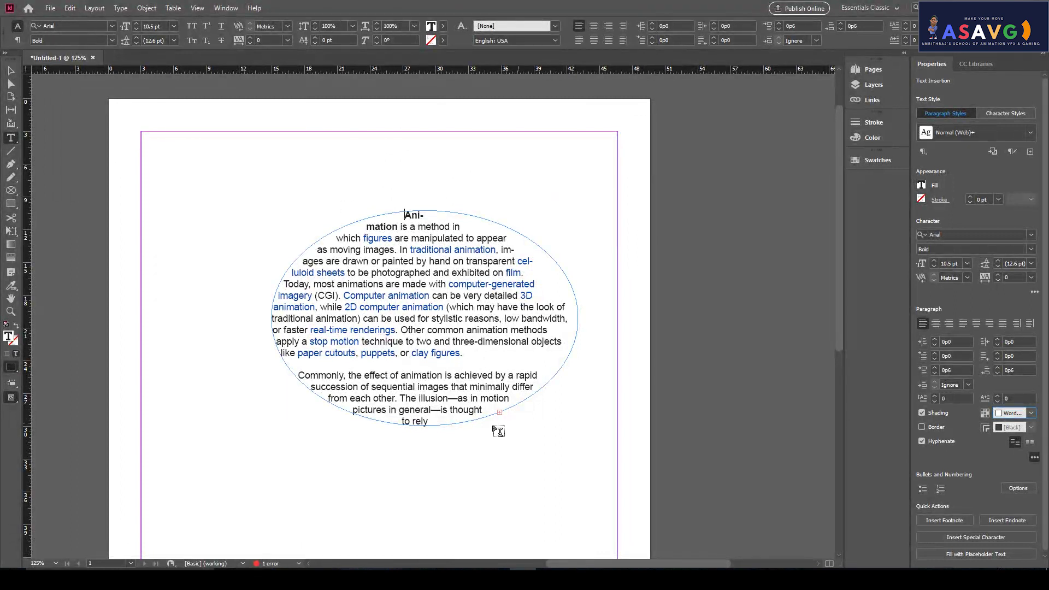
# Step: Enlarge the ellipse text frame to about 40p4 wide and 34p9 high at about X 3p11, Y 1p11, and delete it
pyautogui.click(11, 70)
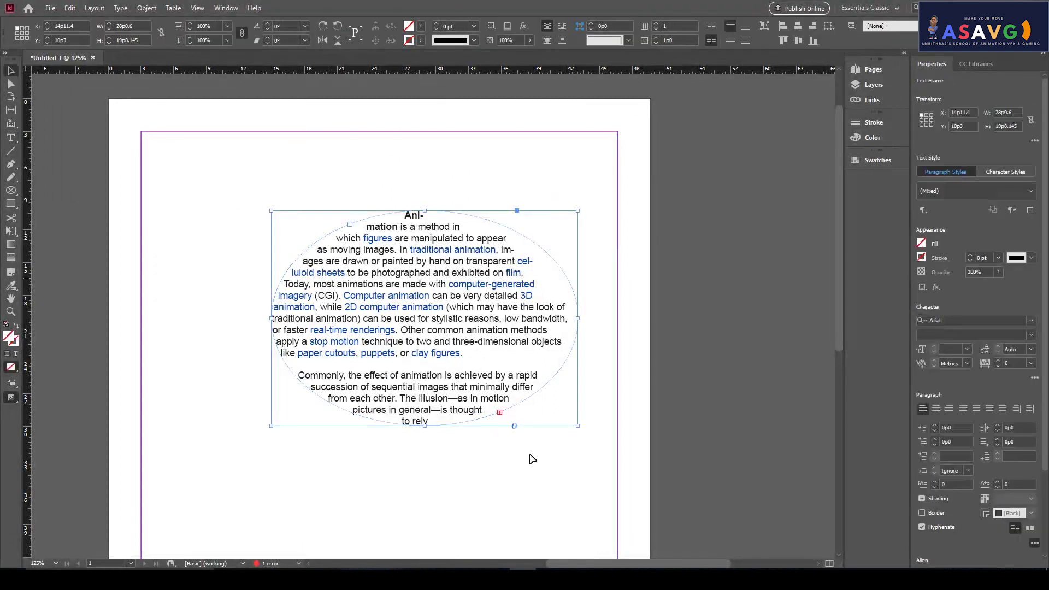
pyautogui.moveTo(576, 424); pyautogui.dragTo(639, 499)
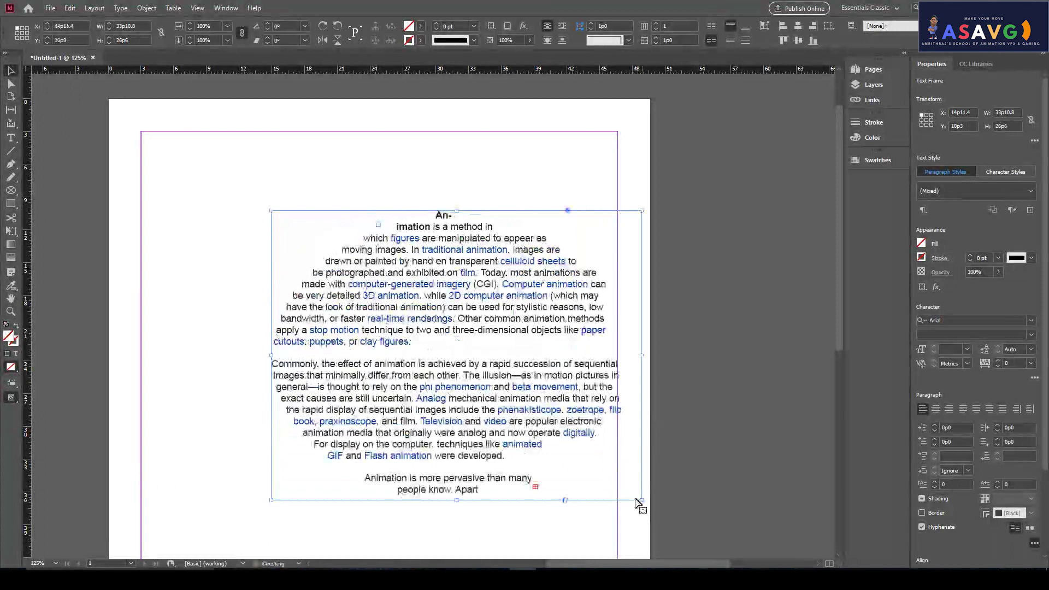
pyautogui.moveTo(476, 411); pyautogui.dragTo(360, 291)
pyautogui.moveTo(527, 424); pyautogui.dragTo(604, 502)
pyautogui.moveTo(414, 343)
pyautogui.mouseDown()
pyautogui.moveTo(427, 344)
pyautogui.moveTo(402, 339)
pyautogui.mouseUp()
pyautogui.press('Delete')
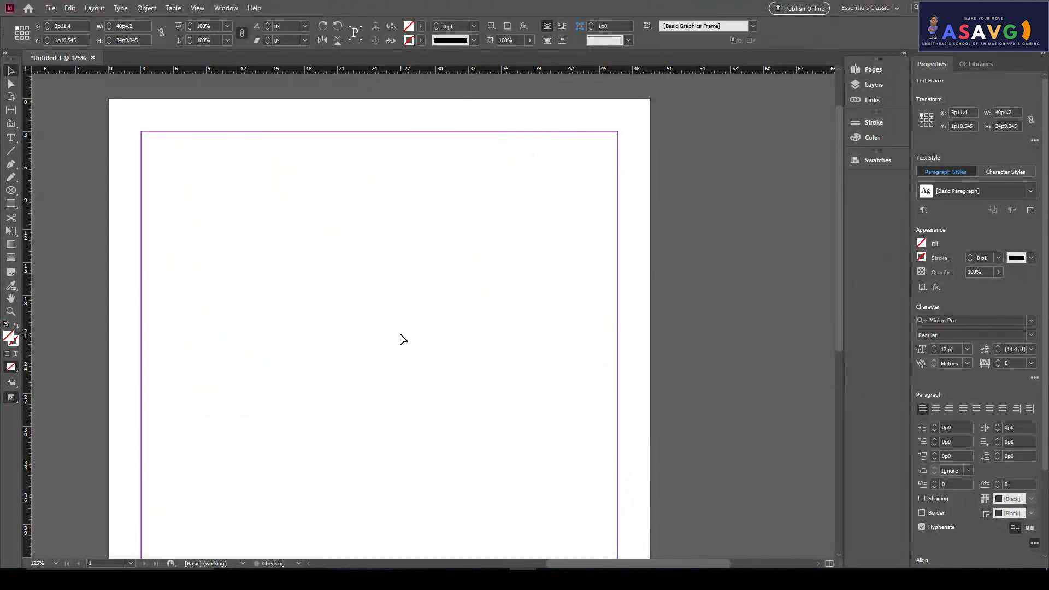
# Step: Draw a hexagonal polygon frame about 30p2 wide and 19p11 high and turn it into a text frame
pyautogui.click(10, 191)
pyautogui.click(10, 191)
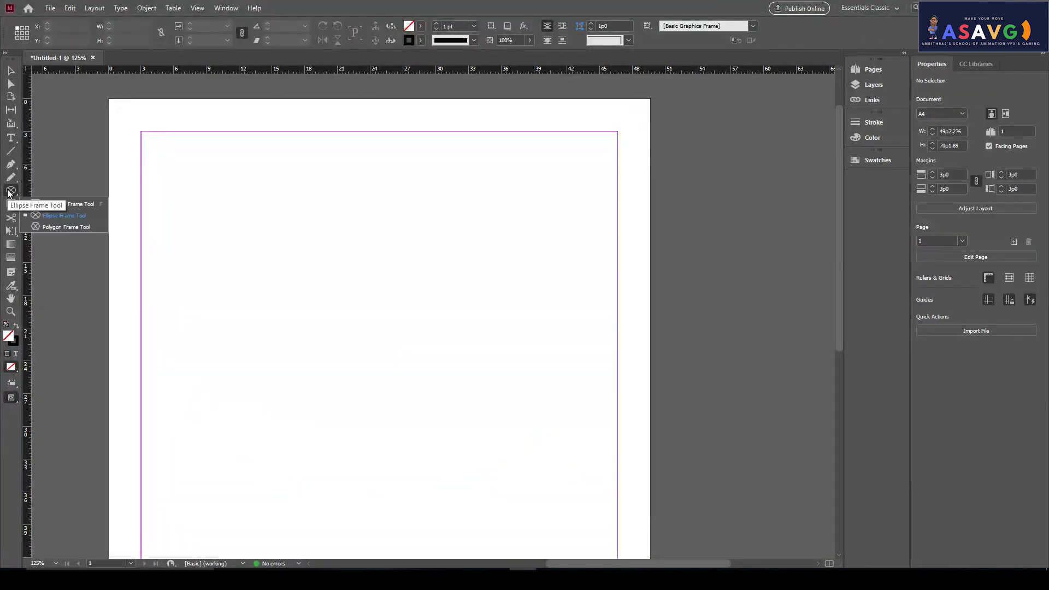
pyautogui.click(69, 227)
pyautogui.moveTo(229, 191); pyautogui.dragTo(558, 409)
pyautogui.click(11, 138)
pyautogui.click(306, 236)
pyautogui.click(307, 236)
# Step: Place New Microsoft Office Word Document from the INDESIGN folder into the hexagonal text frame
pyautogui.click(50, 10)
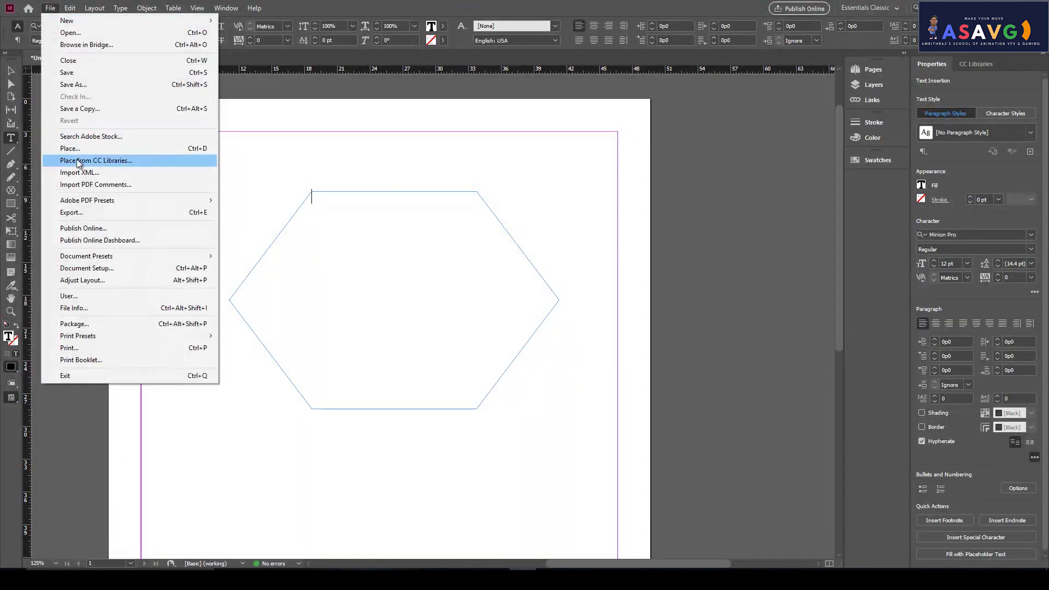
pyautogui.click(71, 148)
pyautogui.click(592, 232)
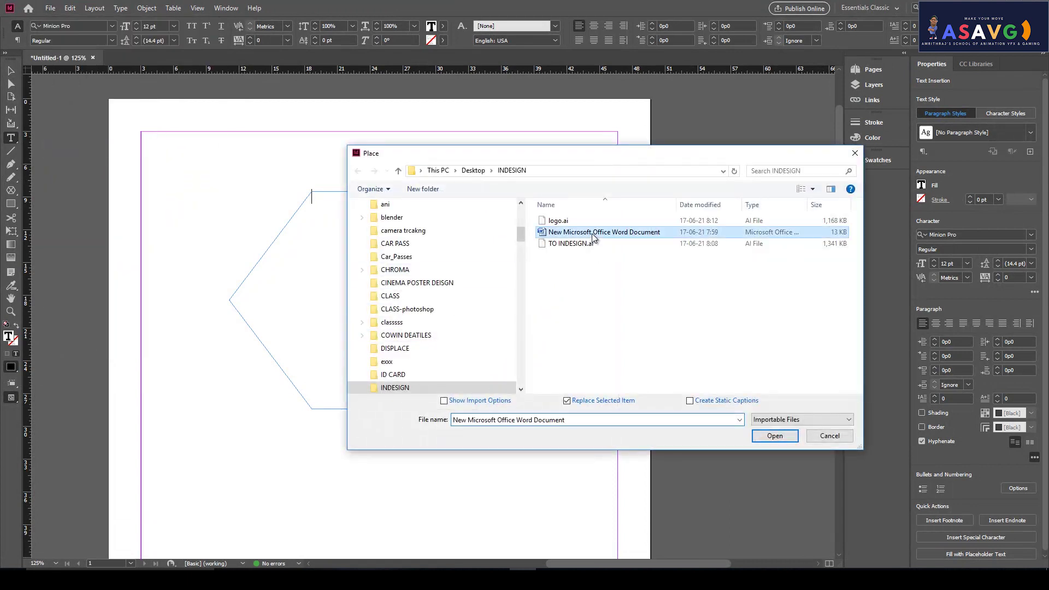
pyautogui.doubleClick(592, 234)
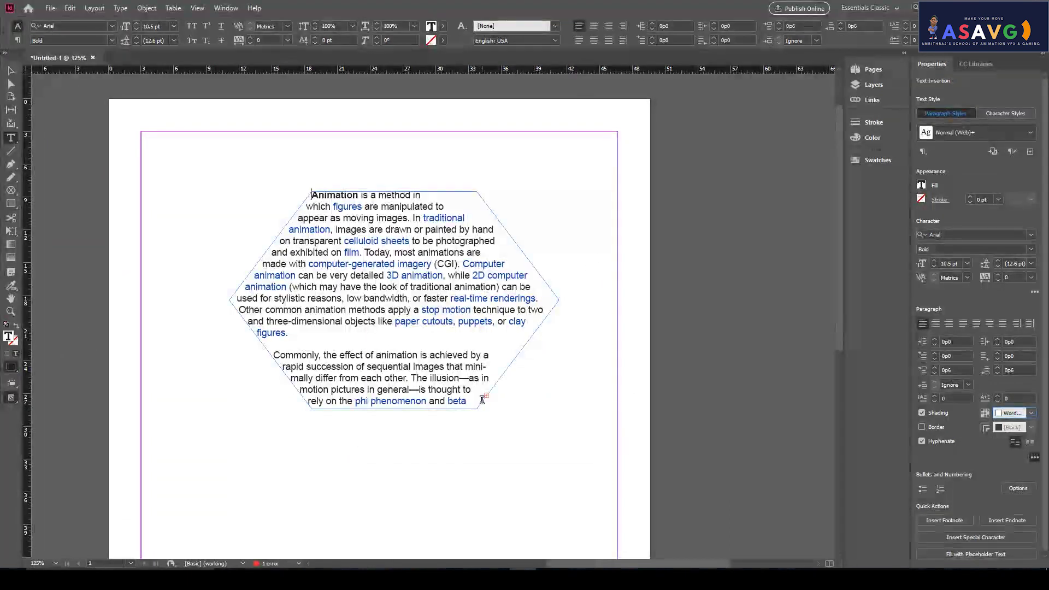
# Step: Enlarge the hexagonal text frame to about 36p3 by 28p5 and move it to about X 3p7, Y 4p8
pyautogui.click(10, 70)
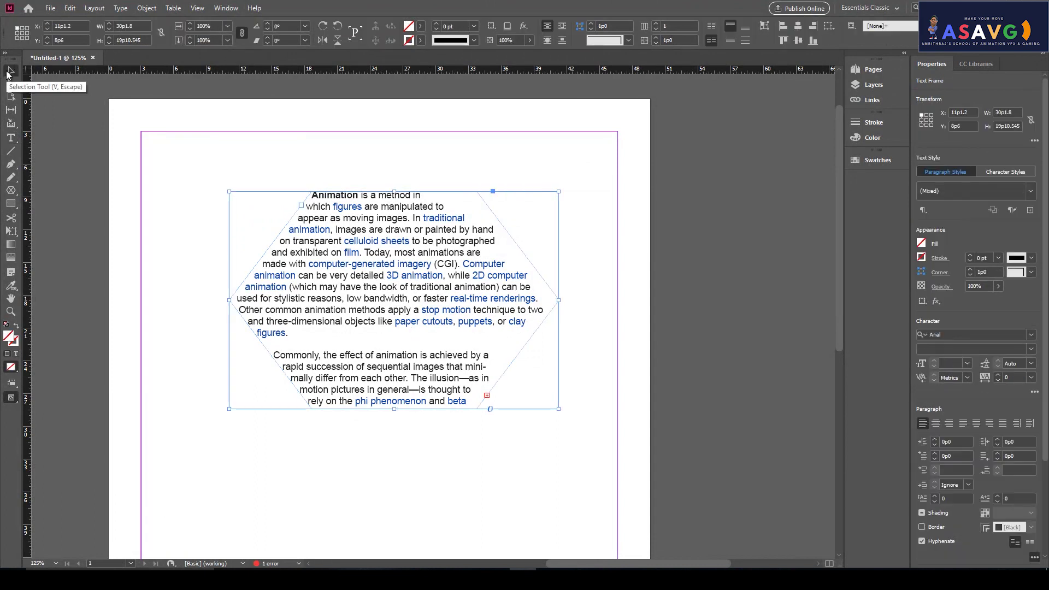
pyautogui.moveTo(557, 409); pyautogui.dragTo(625, 502)
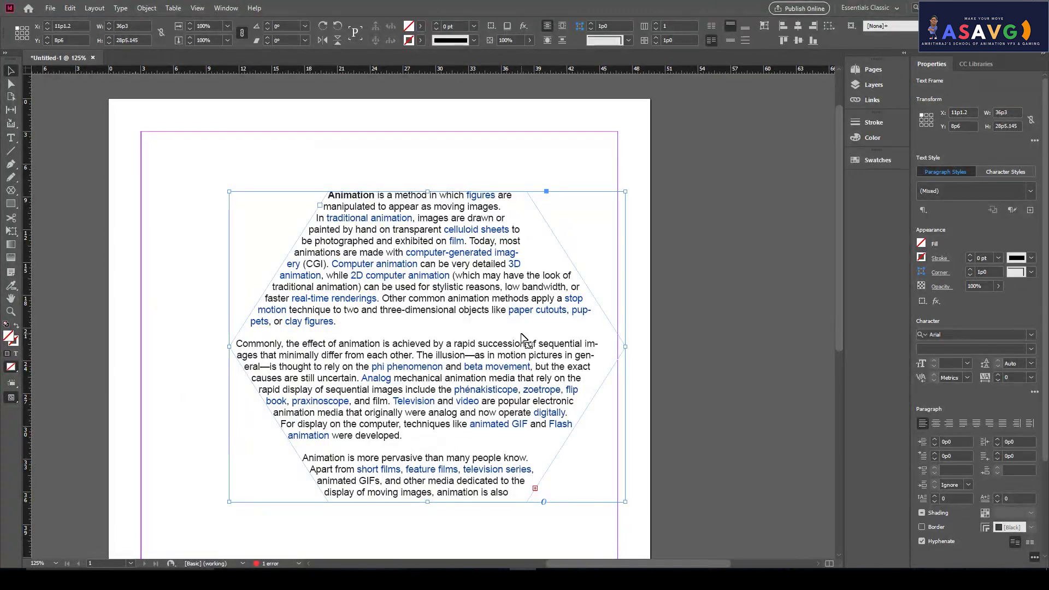
pyautogui.hotkey('ctrl', '-')
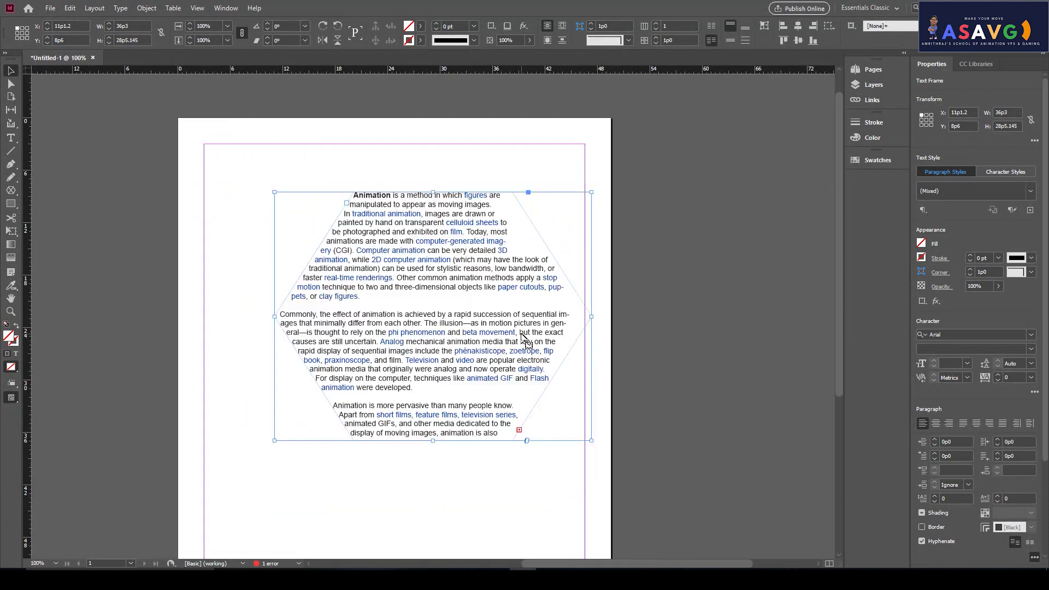
pyautogui.moveTo(444, 304); pyautogui.dragTo(400, 277)
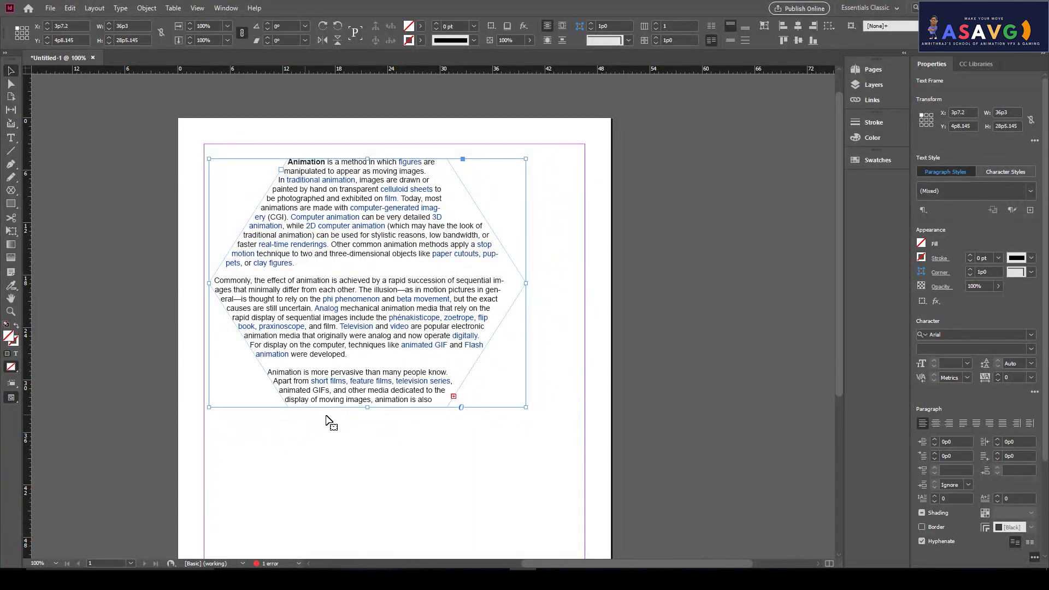
# Step: Place logo.ai from the INDESIGN folder into the selected hexagonal frame, replacing its text
pyautogui.rightClick(11, 191)
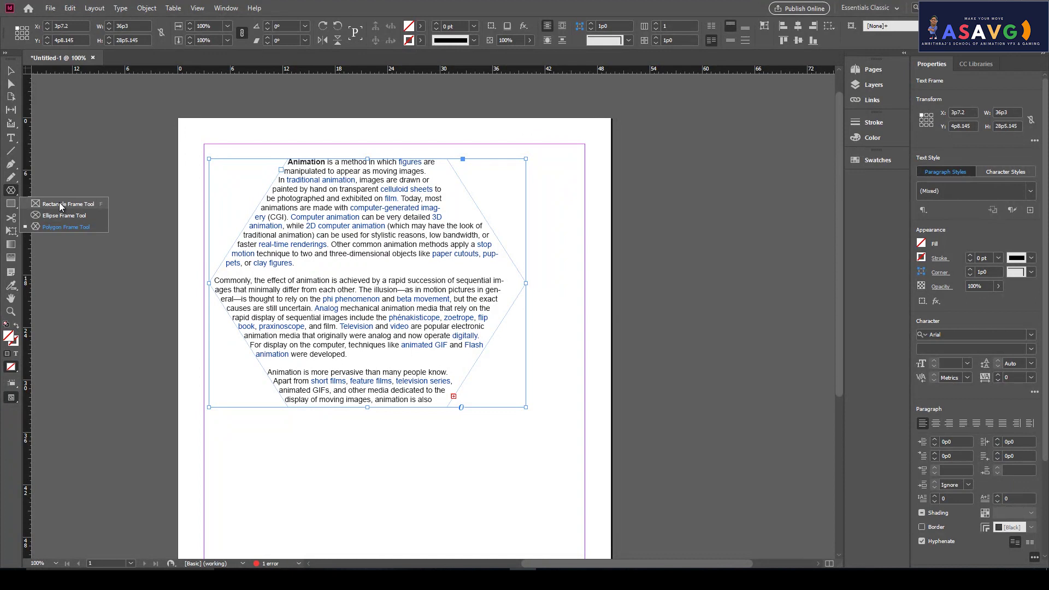
pyautogui.click(61, 204)
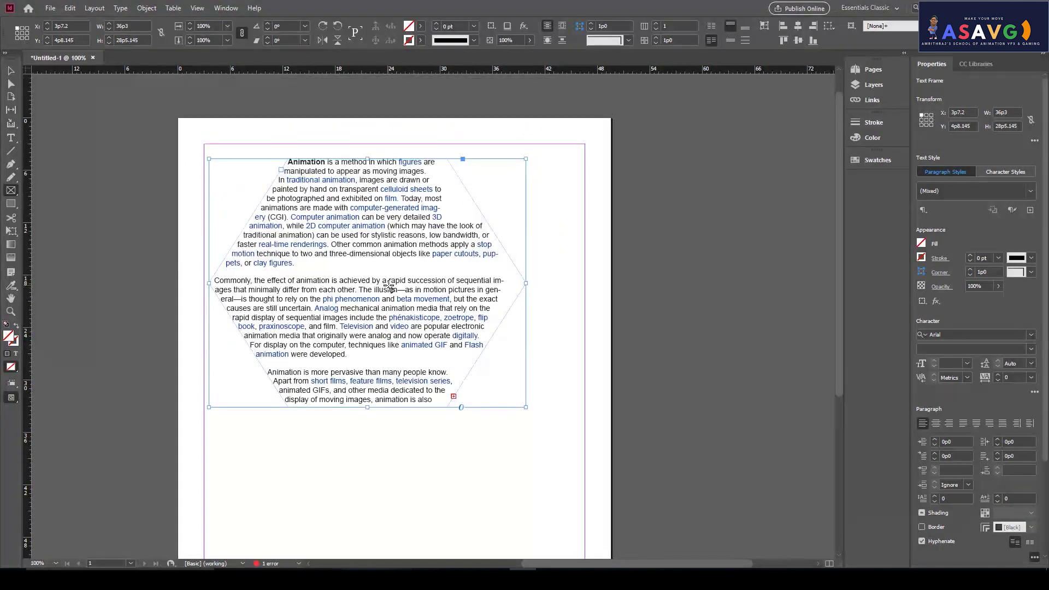
pyautogui.click(50, 8)
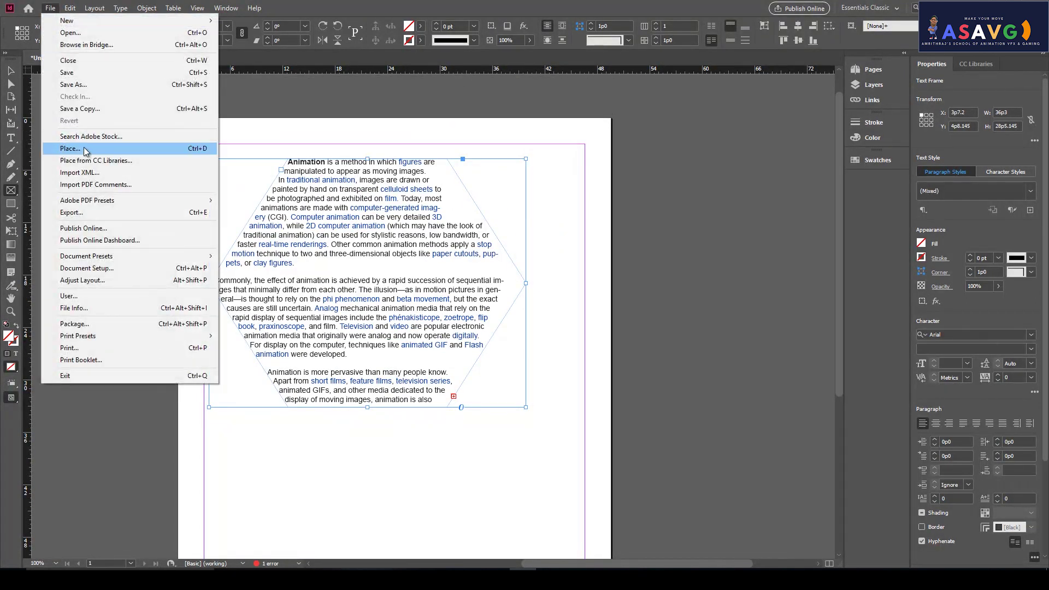
pyautogui.click(83, 147)
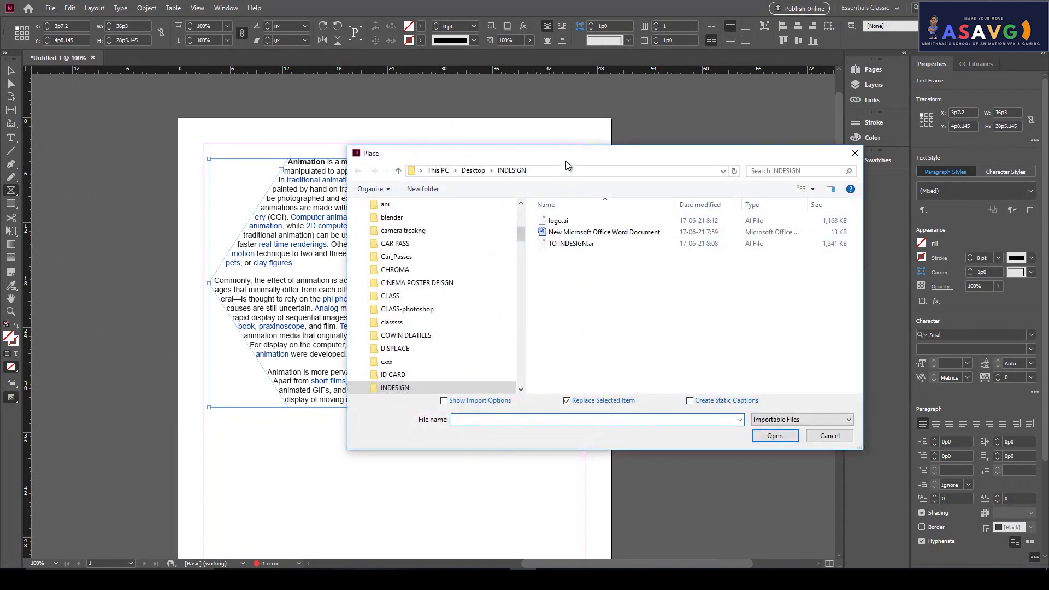
pyautogui.moveTo(567, 159); pyautogui.dragTo(486, 144)
pyautogui.click(483, 207)
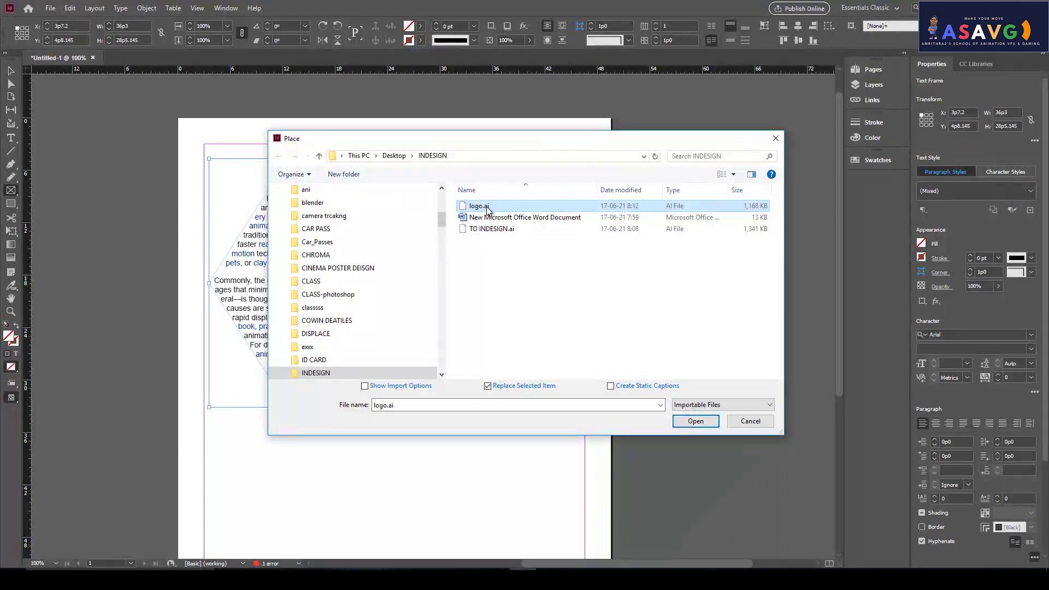
pyautogui.click(695, 421)
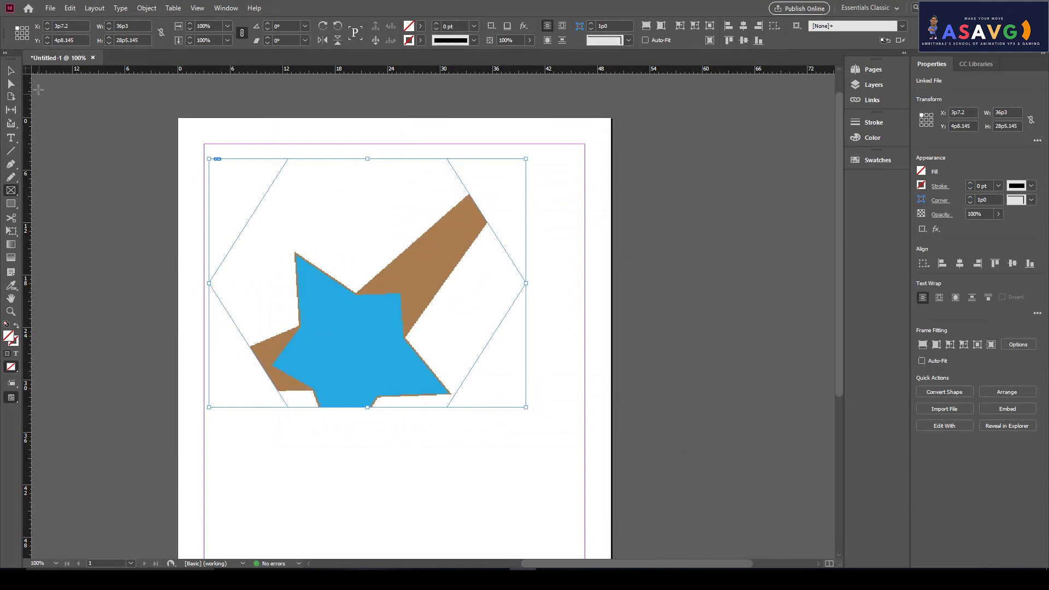
# Step: Try moving the hexagonal logo frame to about X 6p2, Y 7p0, and undo the logo placement
pyautogui.click(10, 71)
pyautogui.moveTo(329, 331); pyautogui.dragTo(363, 321)
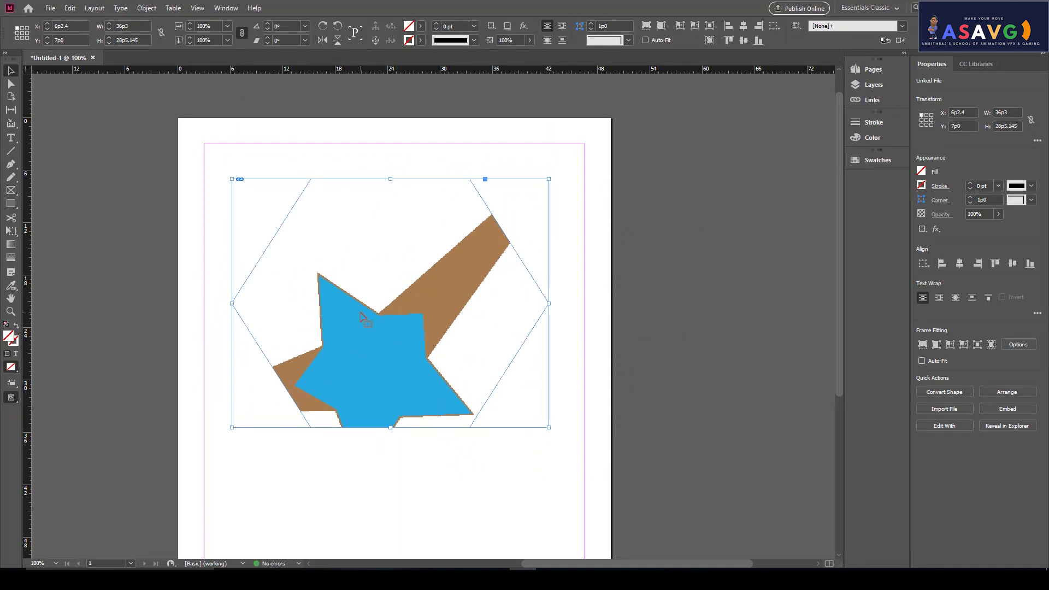
pyautogui.moveTo(360, 313); pyautogui.dragTo(337, 293)
pyautogui.click(363, 321)
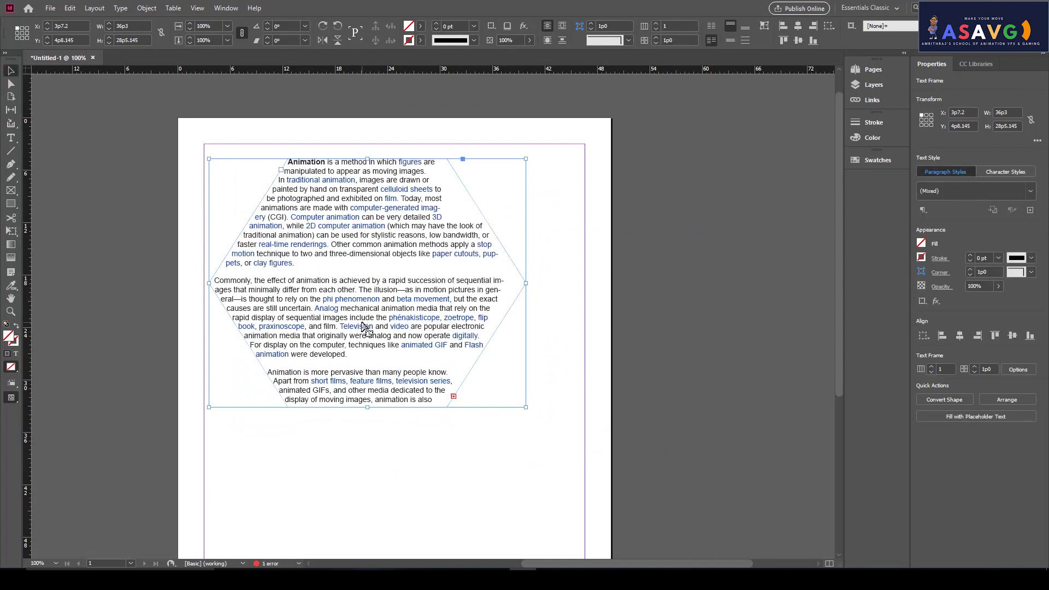
# Step: Place logo.ai directly on the empty page about 17p9 wide and 15p4 high at about X 8p6, Y 8p0
pyautogui.scroll(-3, 375, 335)
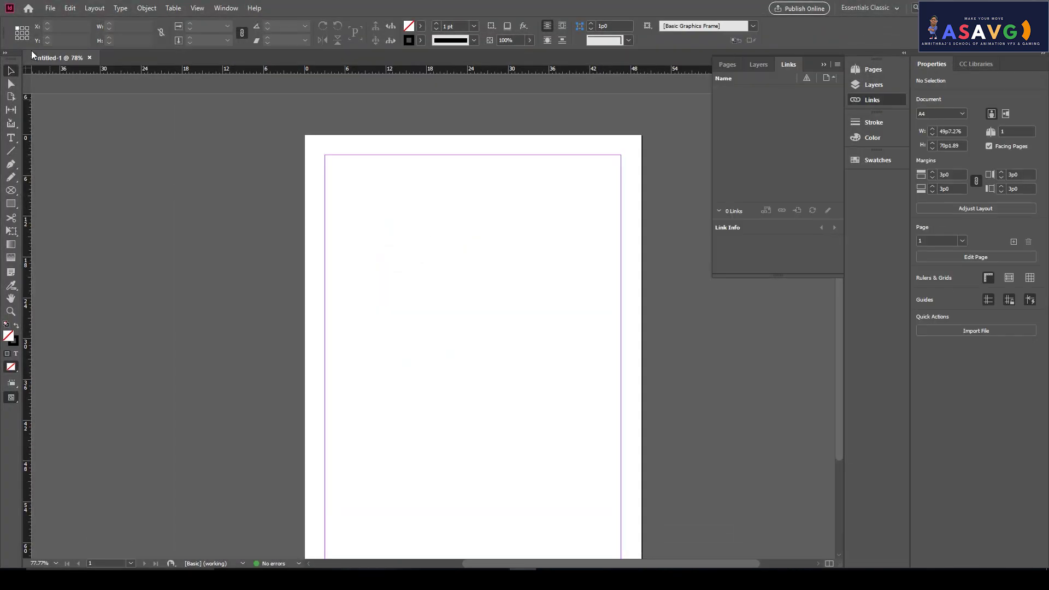
pyautogui.click(50, 8)
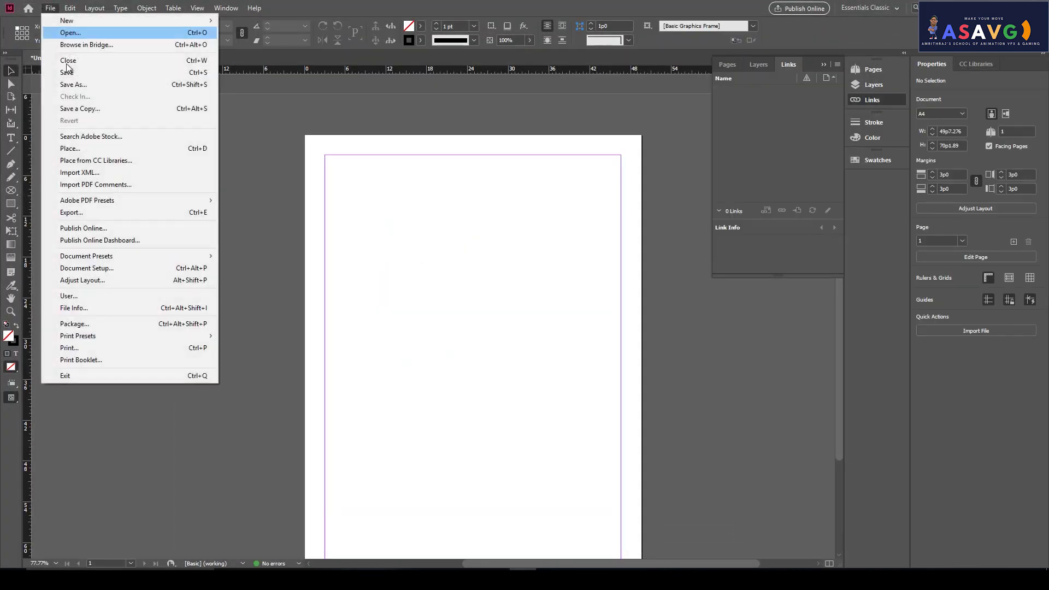
pyautogui.click(79, 155)
pyautogui.click(479, 206)
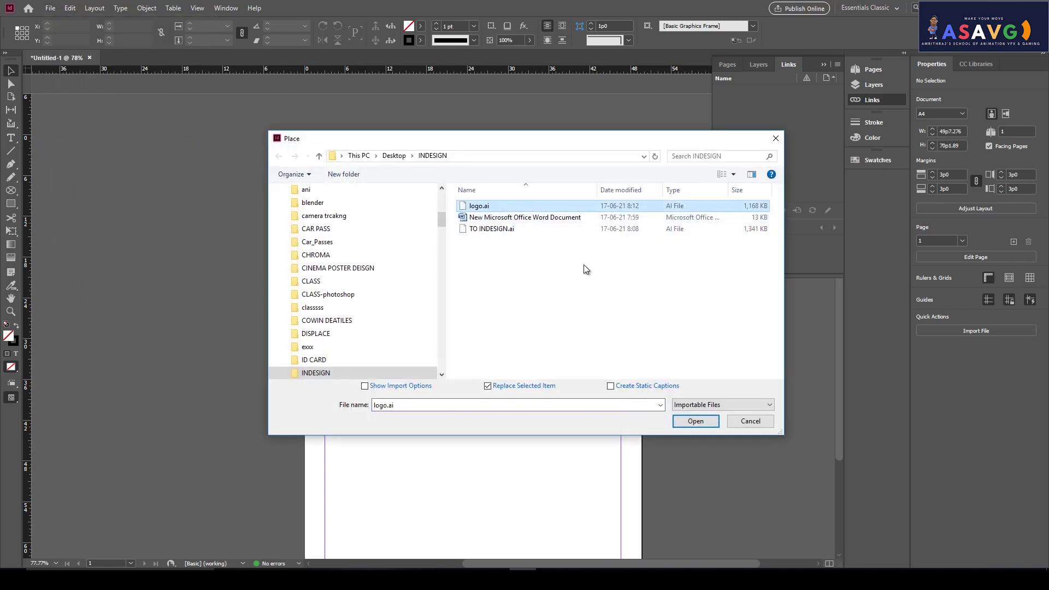
pyautogui.click(695, 421)
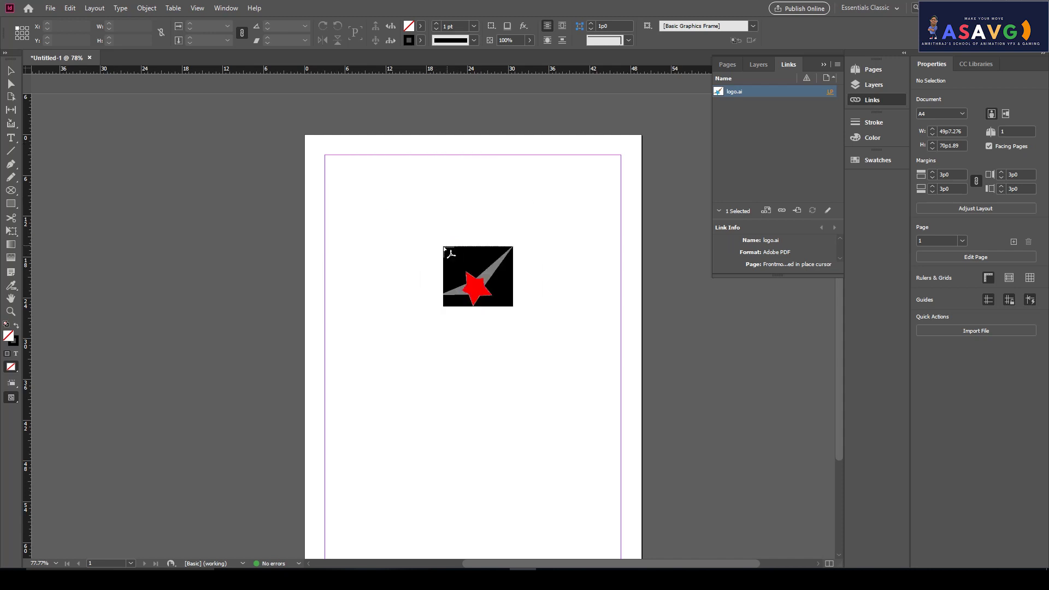
pyautogui.moveTo(362, 189); pyautogui.dragTo(484, 280)
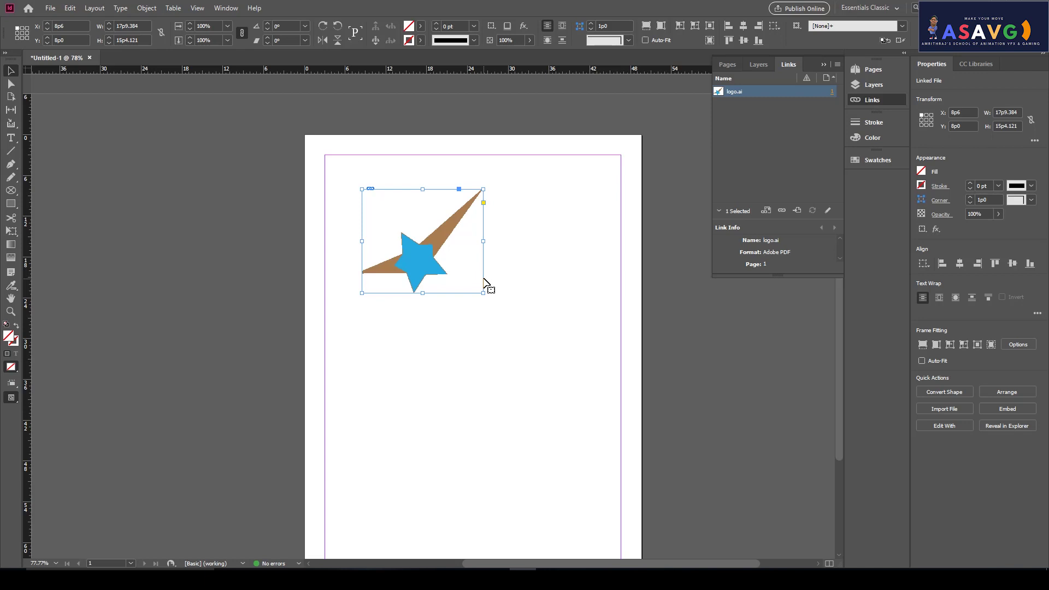
# Step: Move the logo frame to about X 6p4, Y 4p5, shift the artwork inside it, and delete the logo
pyautogui.moveTo(443, 273); pyautogui.dragTo(427, 244)
pyautogui.click(583, 396)
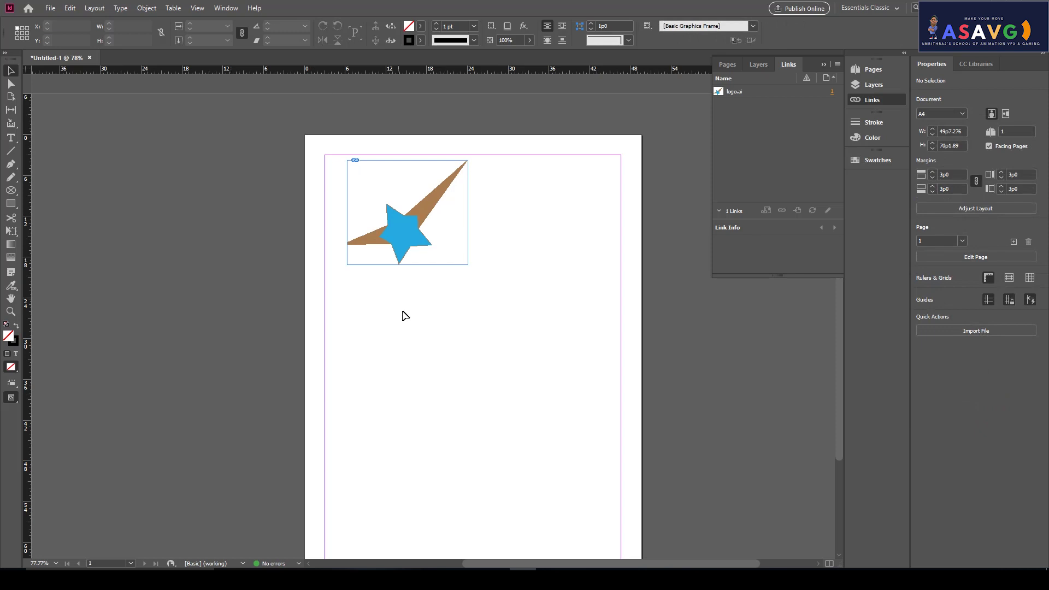
pyautogui.moveTo(409, 219); pyautogui.dragTo(436, 241)
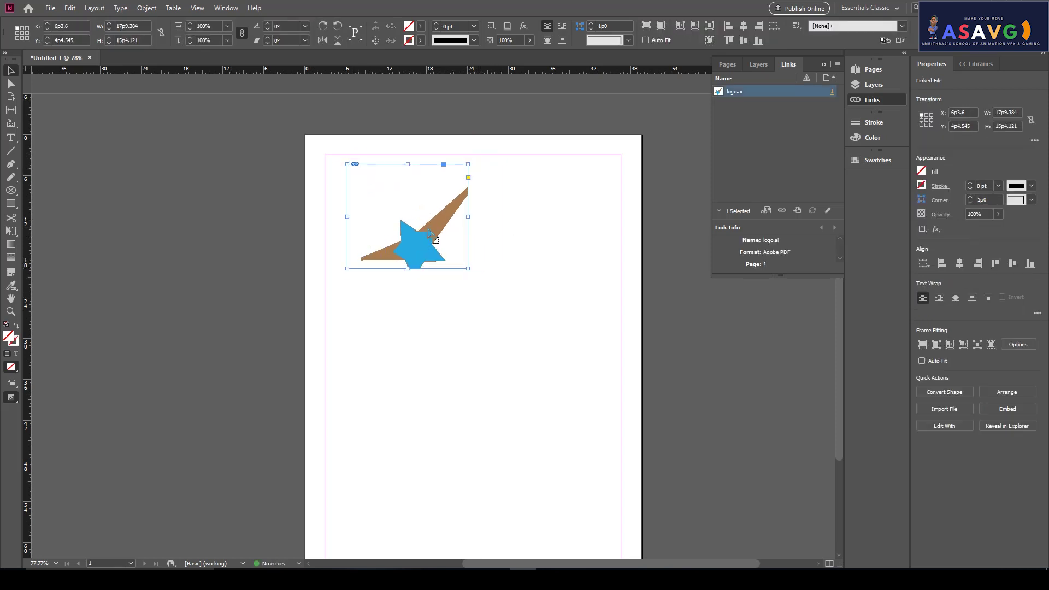
pyautogui.press('Delete')
# Step: Draw a rectangular frame about 32p5 wide and 20p4 high in the upper page area and turn it into a text frame
pyautogui.click(11, 190)
pyautogui.click(60, 204)
pyautogui.moveTo(368, 196); pyautogui.dragTo(589, 334)
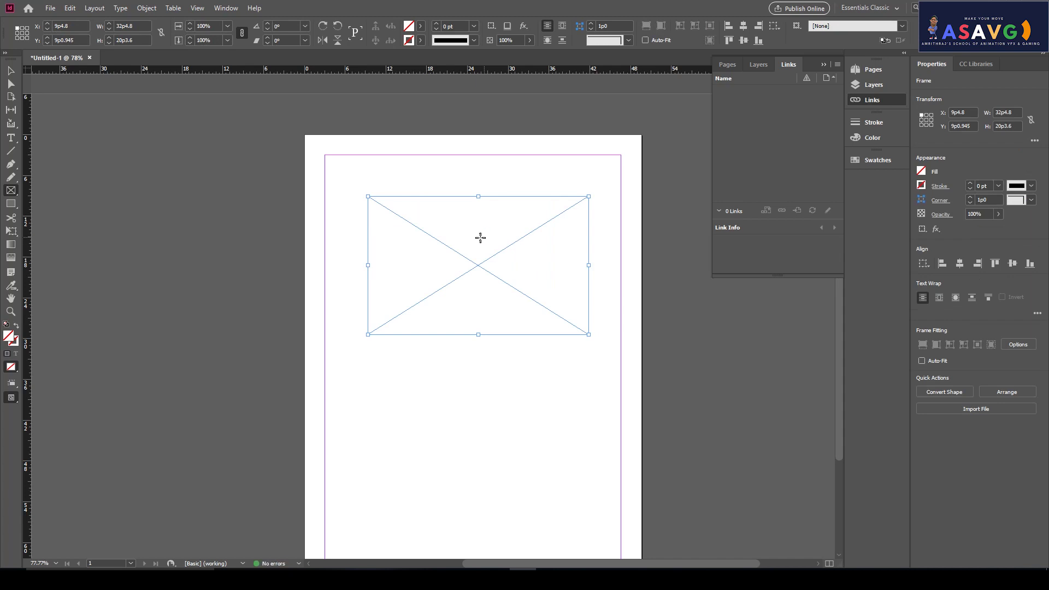
pyautogui.click(11, 138)
pyautogui.click(431, 231)
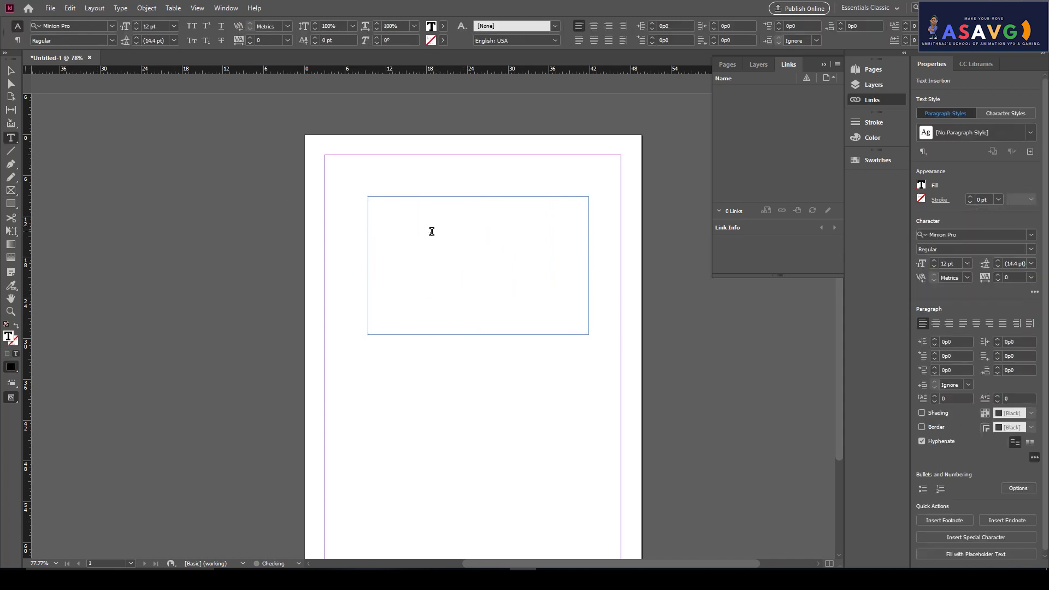
# Step: Delete the empty rectangular text frame without placing any content in it
pyautogui.click(50, 8)
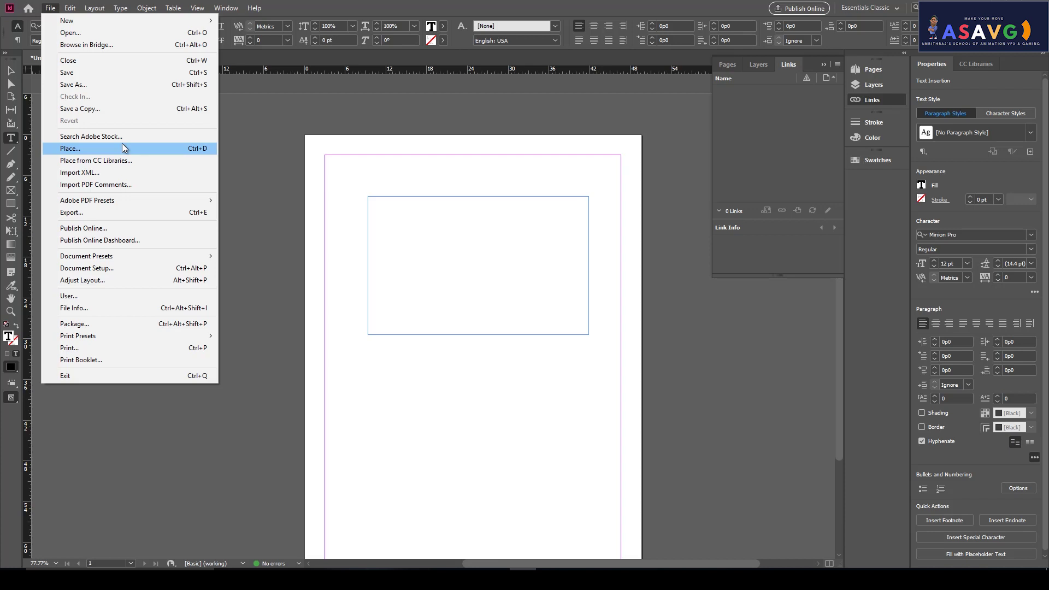
pyautogui.press('Escape')
pyautogui.press('Escape')
pyautogui.click(384, 210)
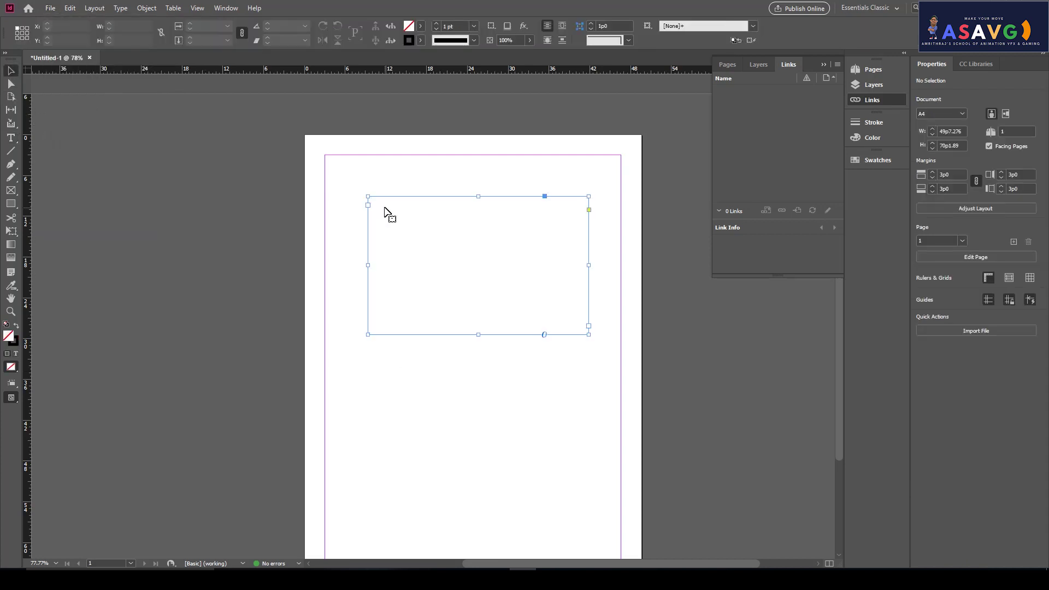
pyautogui.press('Delete')
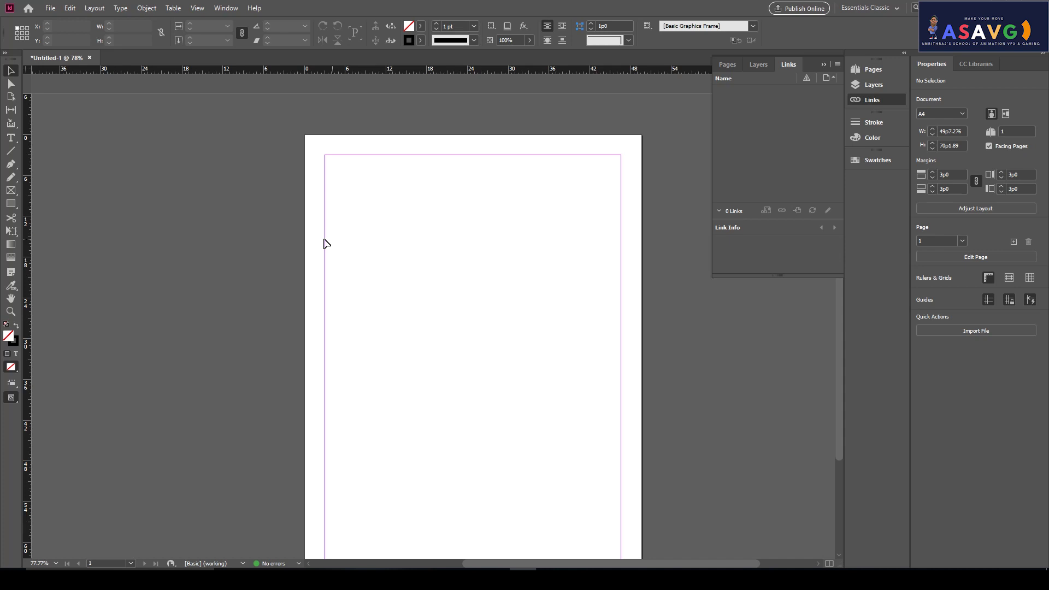
# Step: Draw a rectangular frame about 21p8 wide and 25p10 high and place logo.ai into it
pyautogui.click(11, 190)
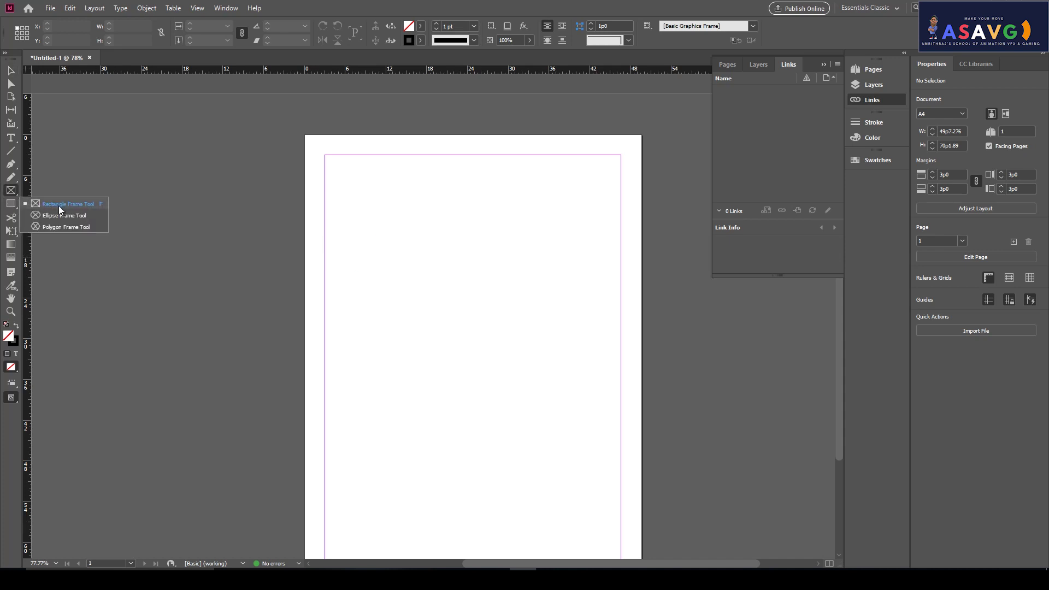
pyautogui.click(59, 204)
pyautogui.moveTo(378, 241); pyautogui.dragTo(525, 417)
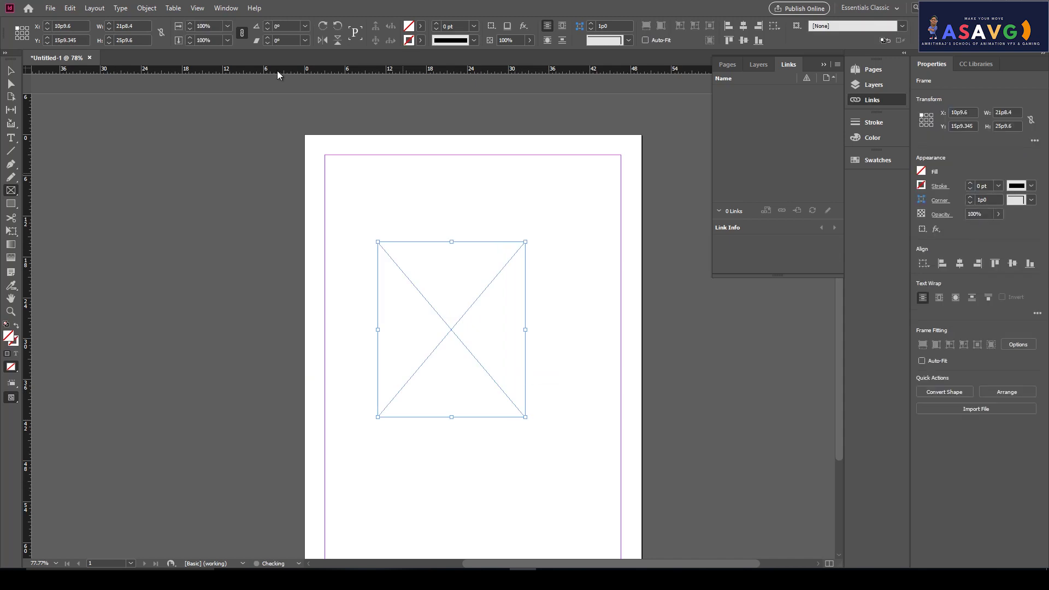
pyautogui.click(50, 8)
pyautogui.click(95, 155)
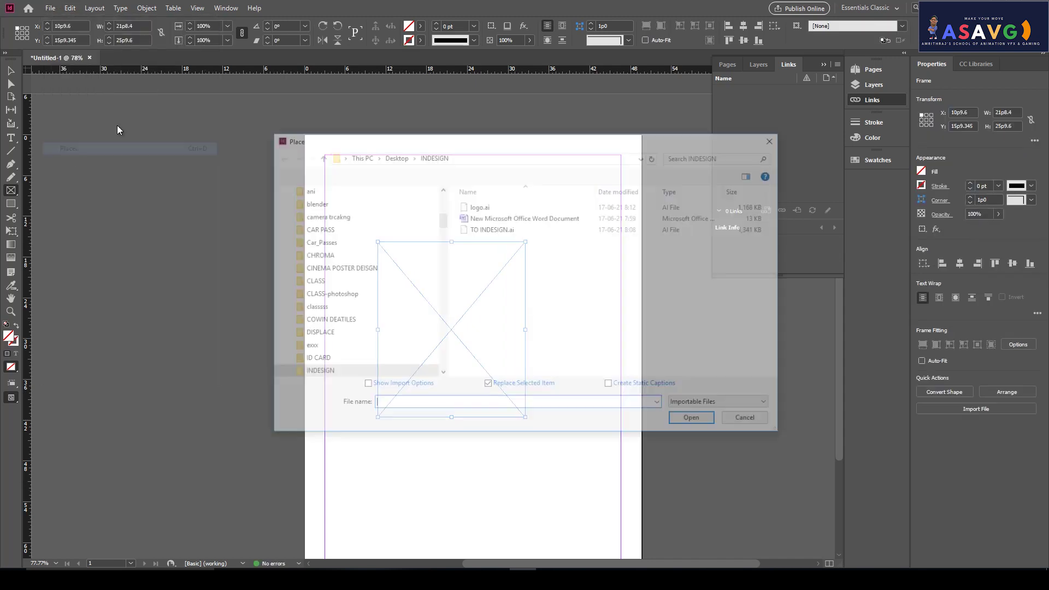
pyautogui.click(479, 206)
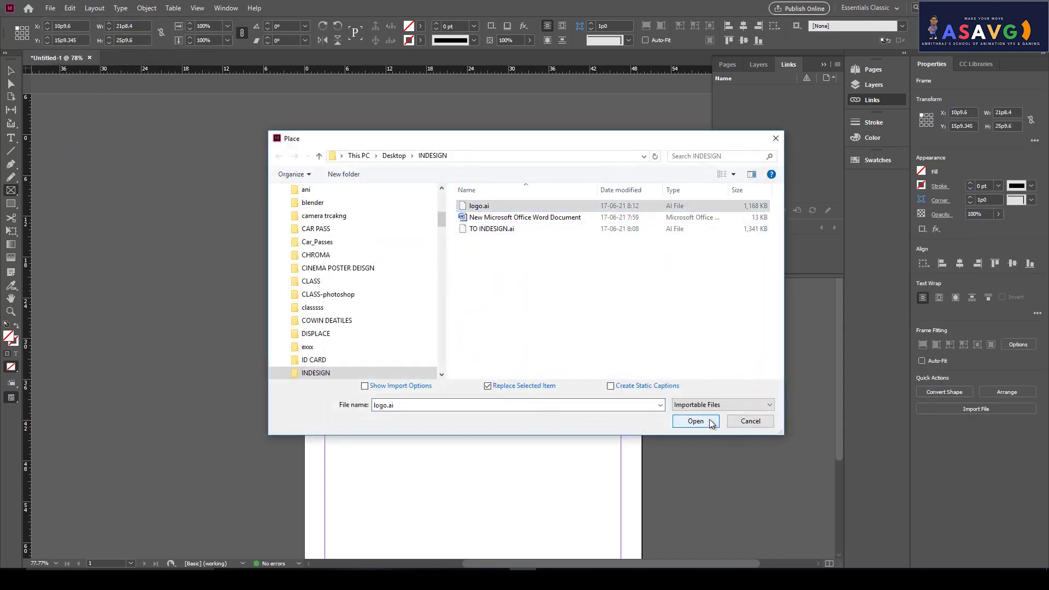
pyautogui.click(708, 422)
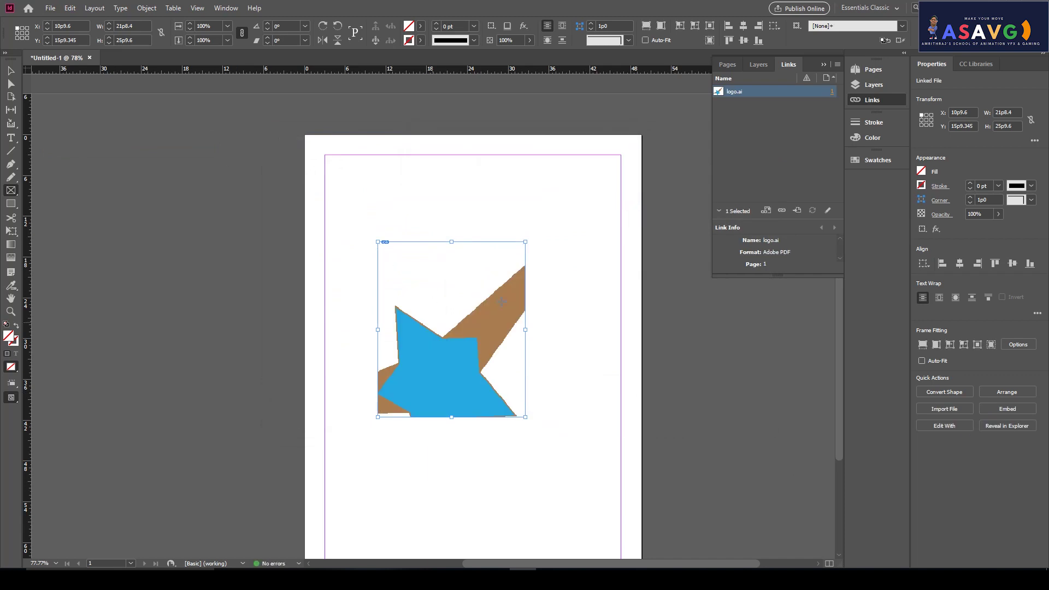
# Step: Enlarge the logo's rectangular frame to about 37p6 by 38p7, move it to about X 8p2, Y 4p11, and delete it
pyautogui.click(11, 71)
pyautogui.moveTo(388, 329); pyautogui.dragTo(395, 277)
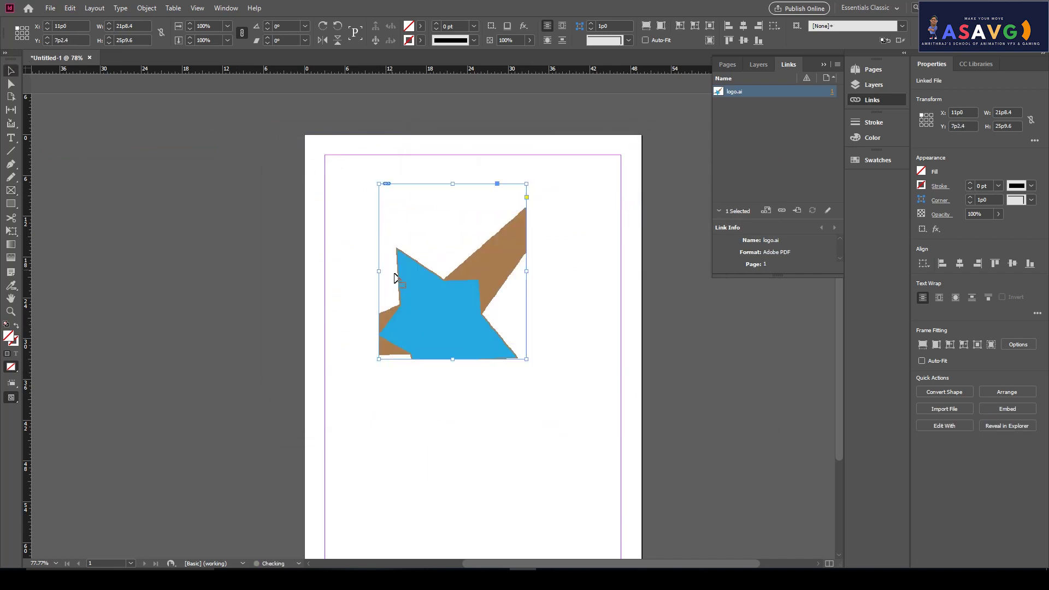
pyautogui.moveTo(527, 360); pyautogui.dragTo(594, 440)
pyautogui.moveTo(381, 199); pyautogui.dragTo(336, 178)
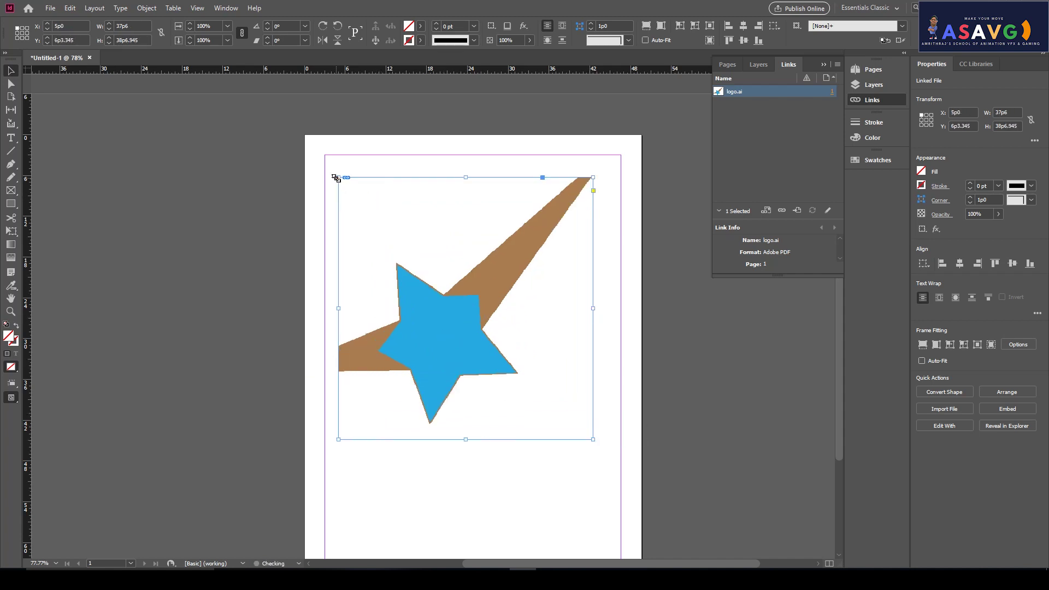
pyautogui.moveTo(415, 339); pyautogui.dragTo(458, 342)
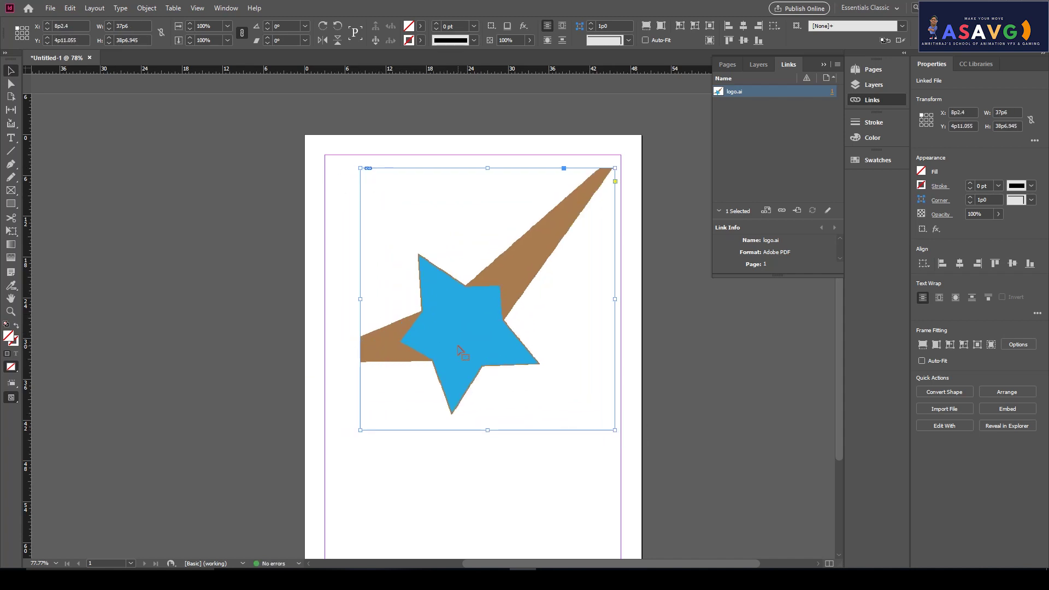
pyautogui.press('Delete')
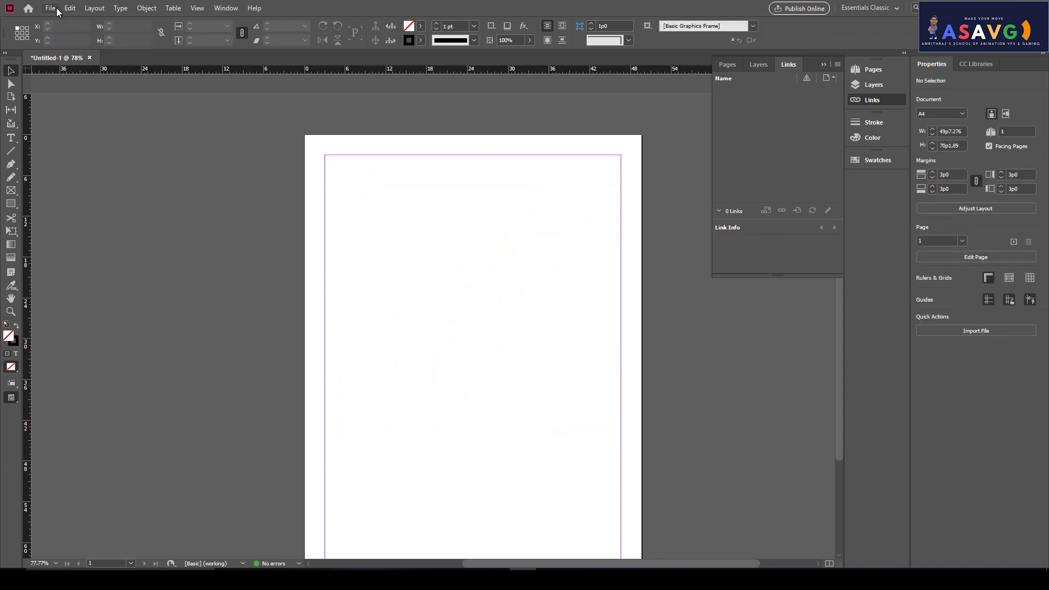
# Step: Place logo.ai on the page about 24p4 wide and 21p0 high and move it to about X 11p4, Y 7p6
pyautogui.click(50, 8)
pyautogui.click(91, 148)
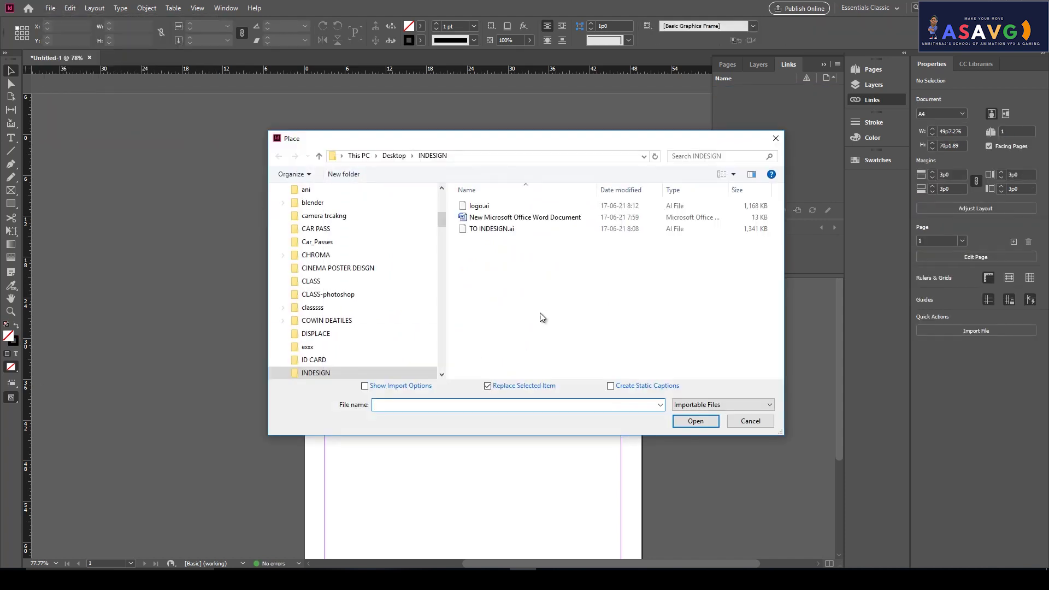
pyautogui.click(496, 206)
pyautogui.click(692, 421)
pyautogui.moveTo(385, 210); pyautogui.dragTo(550, 353)
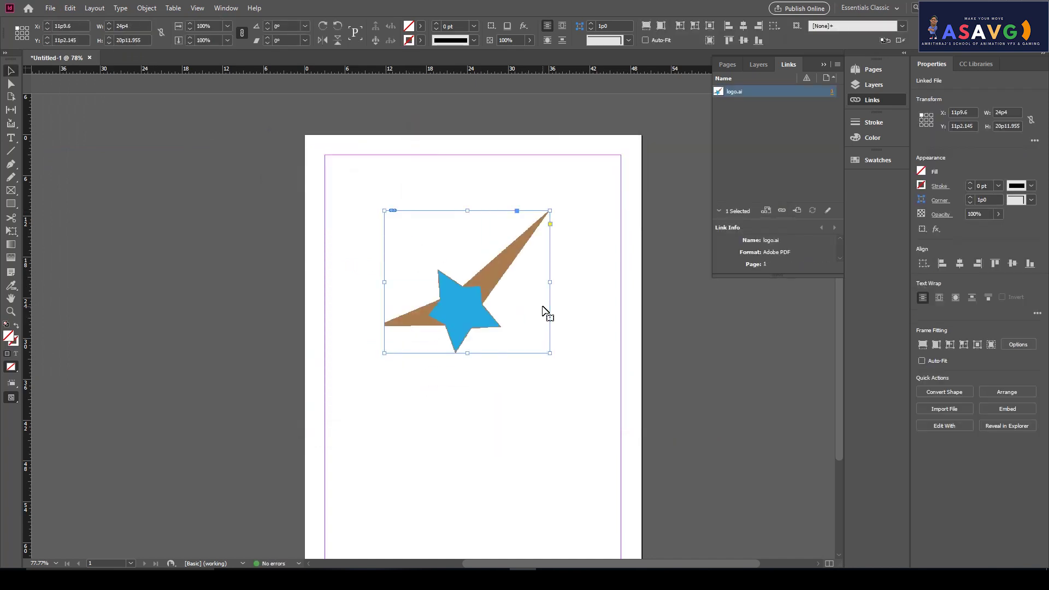
pyautogui.moveTo(471, 322); pyautogui.dragTo(468, 297)
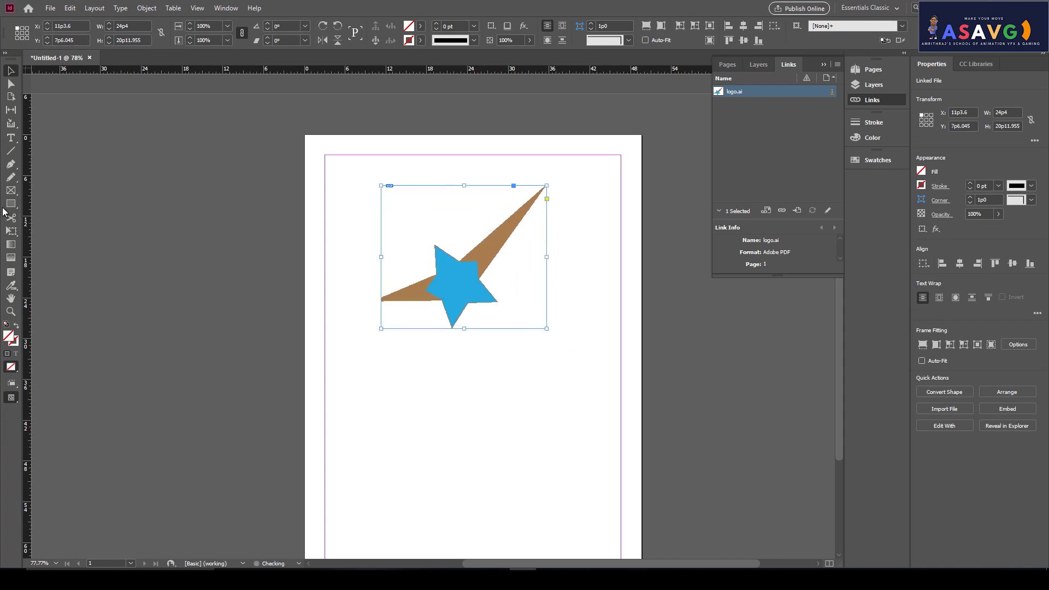
# Step: Show the document's layers and move the logo to about X 12p1, Y 6p1
pyautogui.click(11, 190)
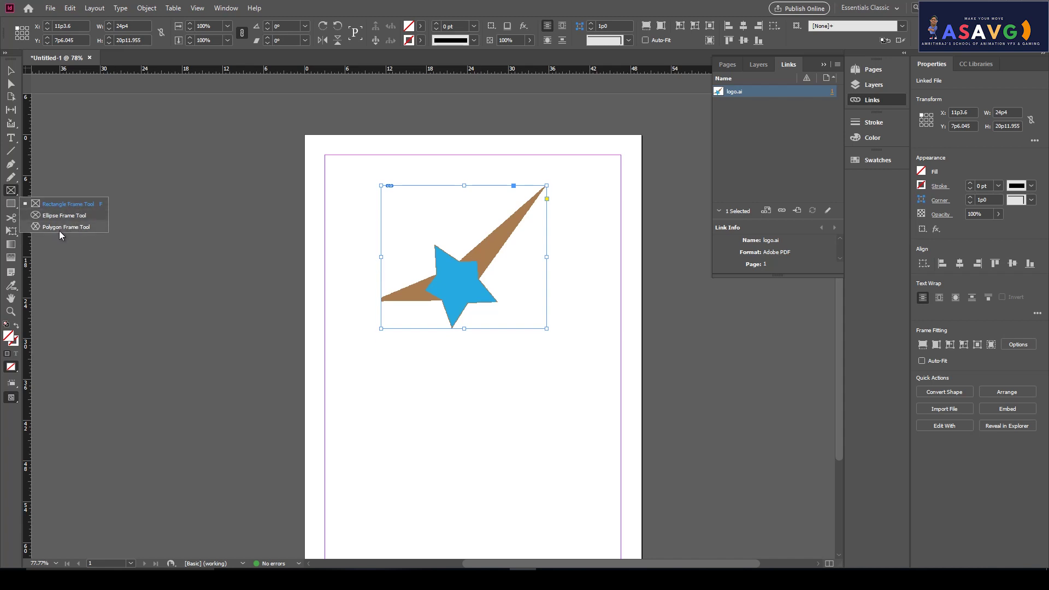
pyautogui.click(759, 65)
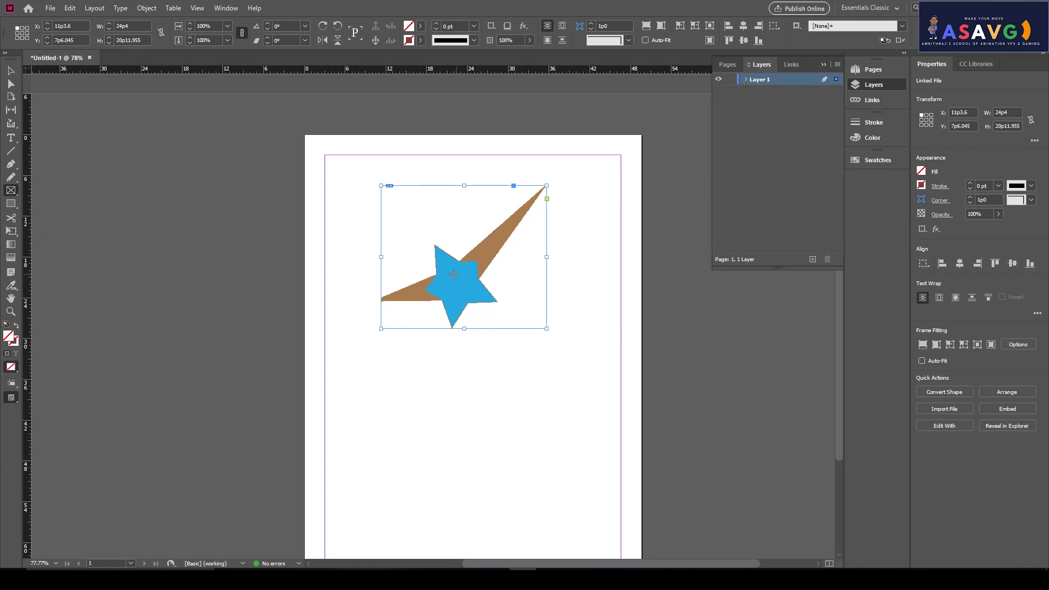
pyautogui.click(402, 200)
pyautogui.click(572, 295)
pyautogui.click(10, 71)
pyautogui.moveTo(495, 293); pyautogui.dragTo(500, 283)
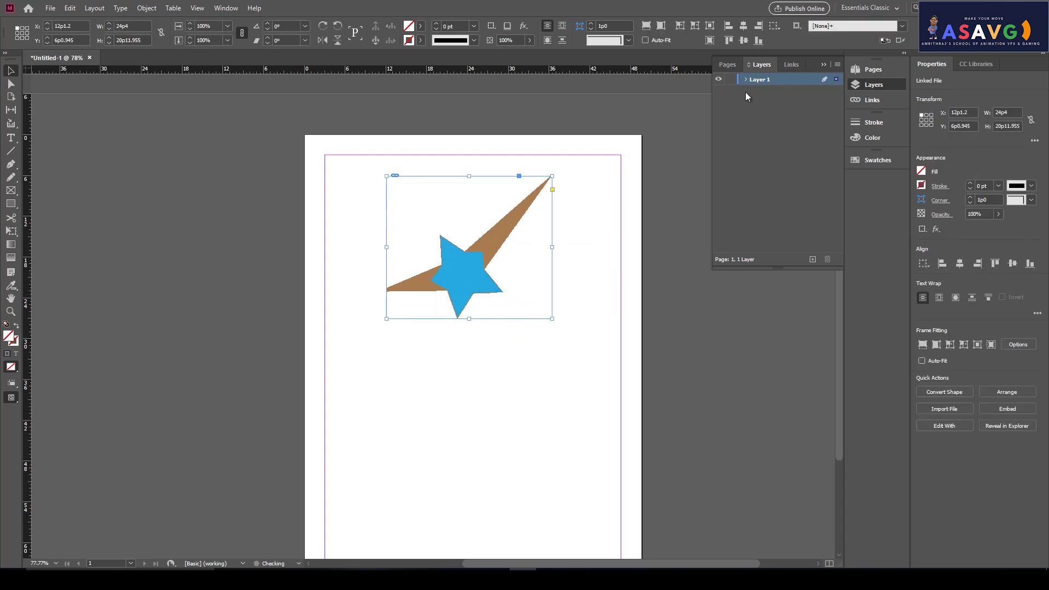
# Step: Toggle Layer 1's visibility off and on to check what it holds, and add a new layer to the document
pyautogui.click(719, 79)
pyautogui.click(719, 79)
pyautogui.click(719, 79)
pyautogui.click(719, 79)
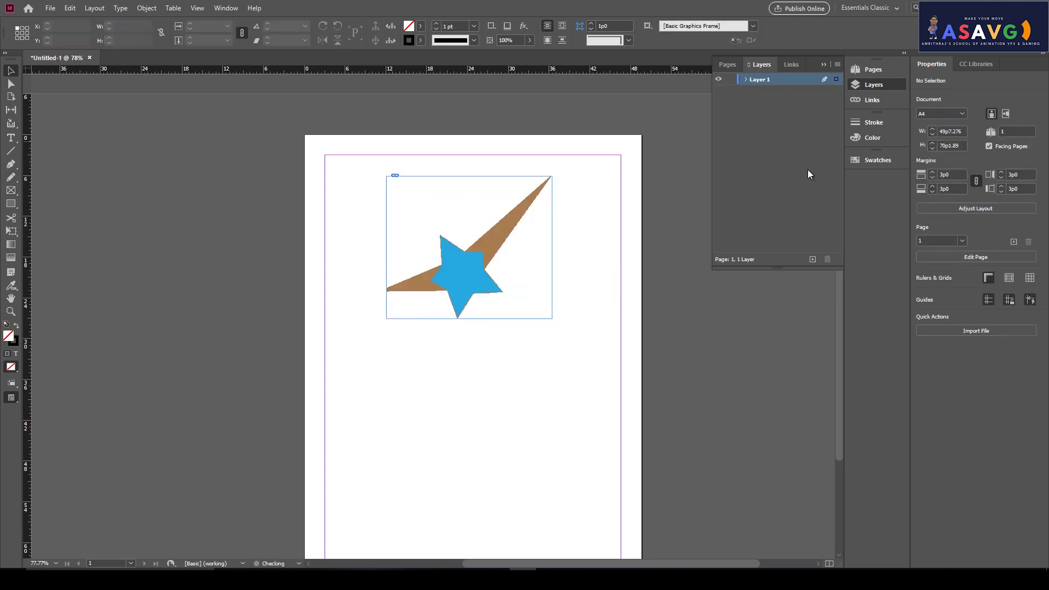
pyautogui.click(812, 259)
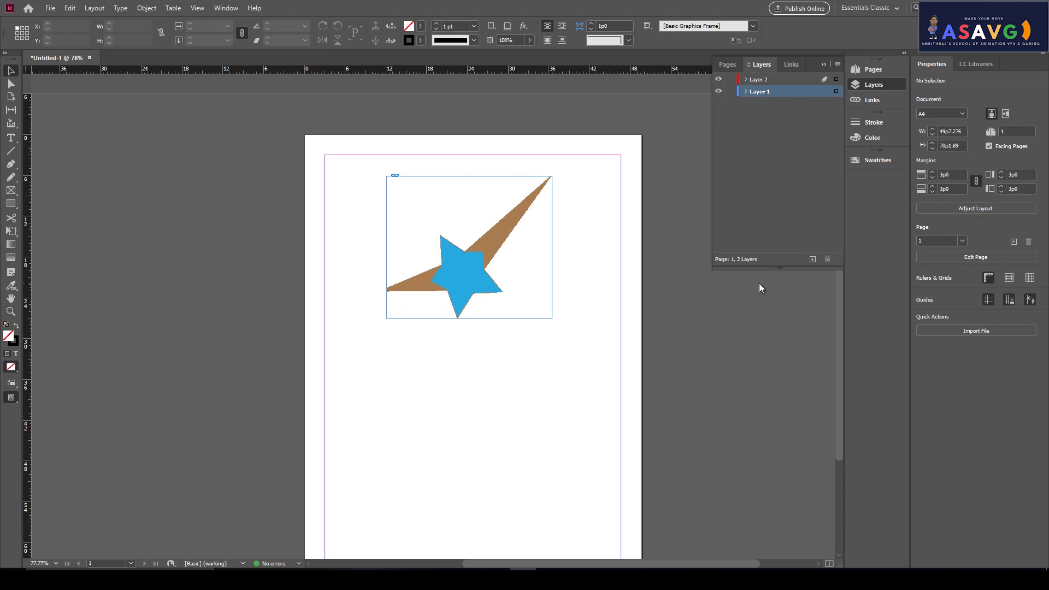
# Step: Draw a rectangular frame about 26p8 wide and 15p8 high below the logo and place New Microsoft Office Word Document's text into it
pyautogui.moveTo(10, 190); pyautogui.dragTo(64, 211)
pyautogui.moveTo(377, 353); pyautogui.dragTo(557, 458)
pyautogui.click(10, 138)
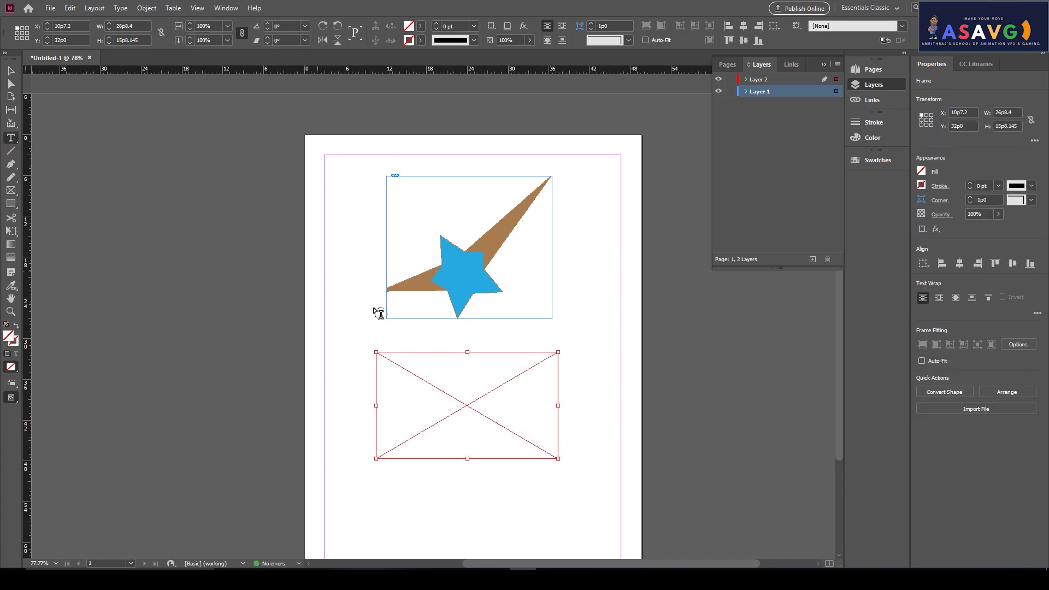
pyautogui.click(395, 365)
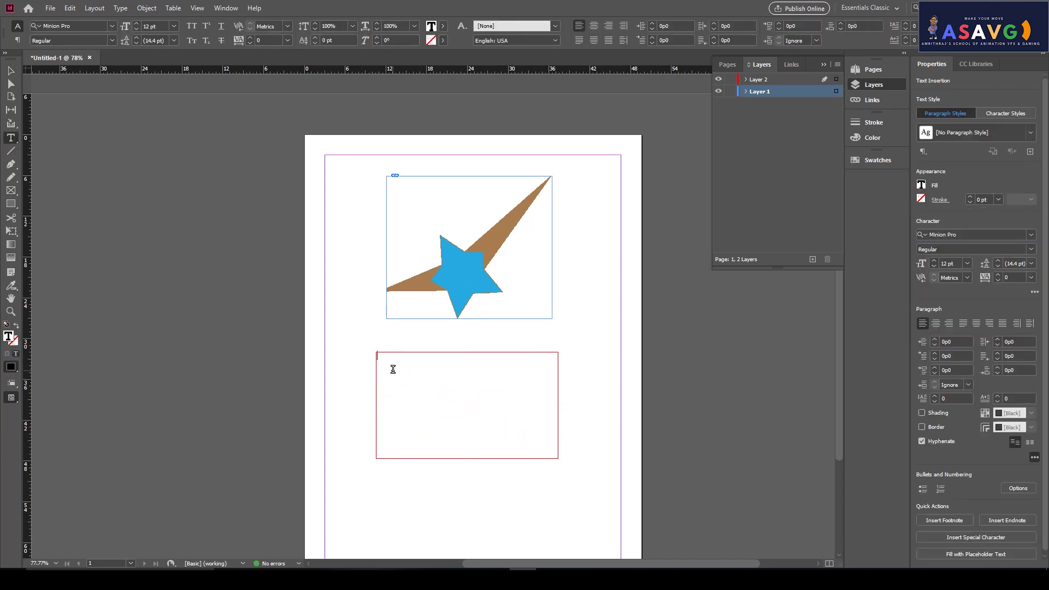
pyautogui.click(51, 8)
pyautogui.click(71, 144)
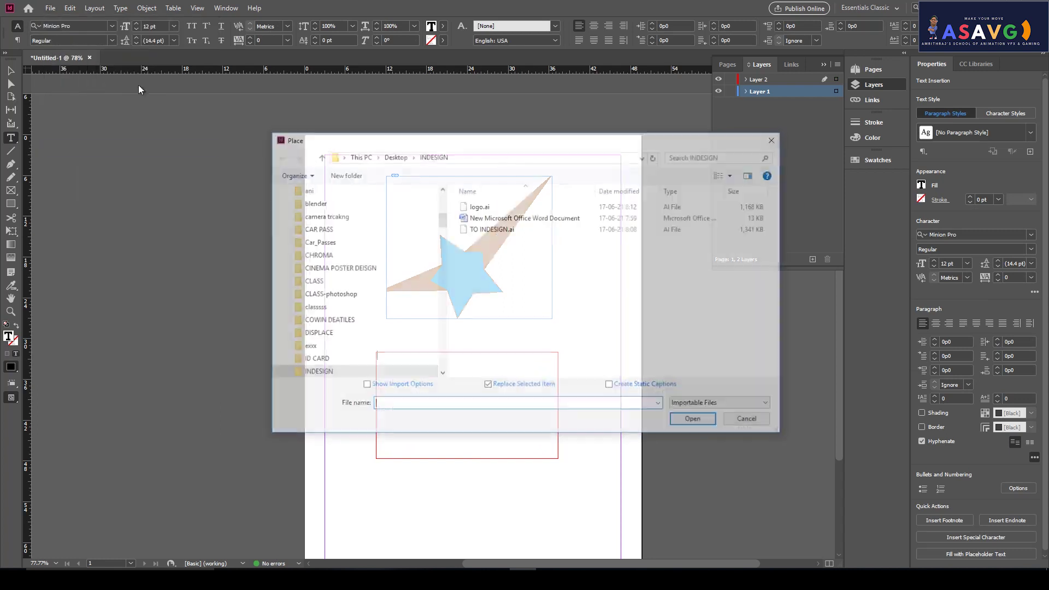
pyautogui.click(492, 218)
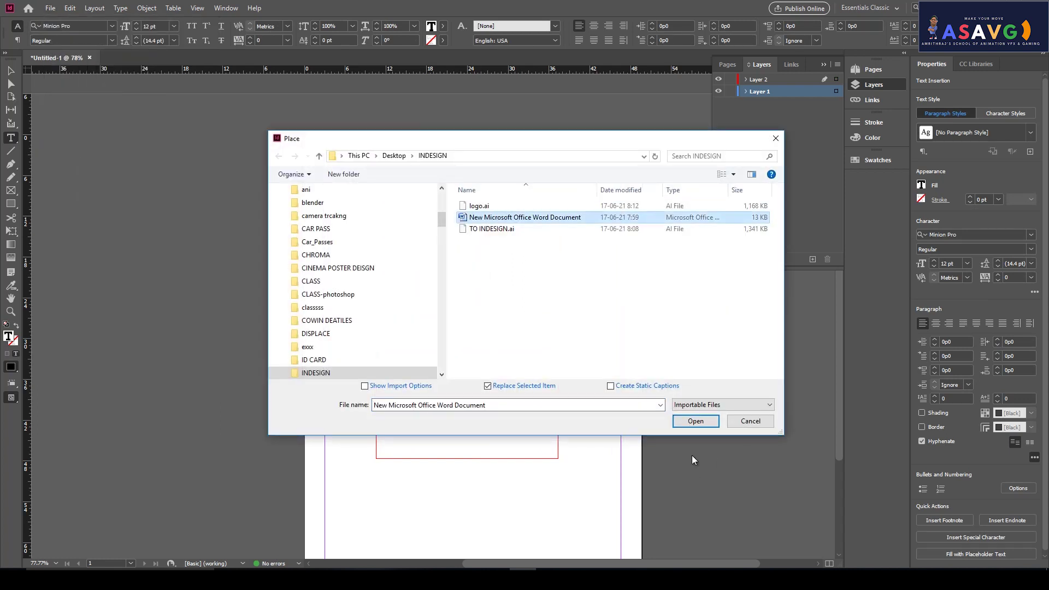
pyautogui.click(696, 425)
pyautogui.press('Escape')
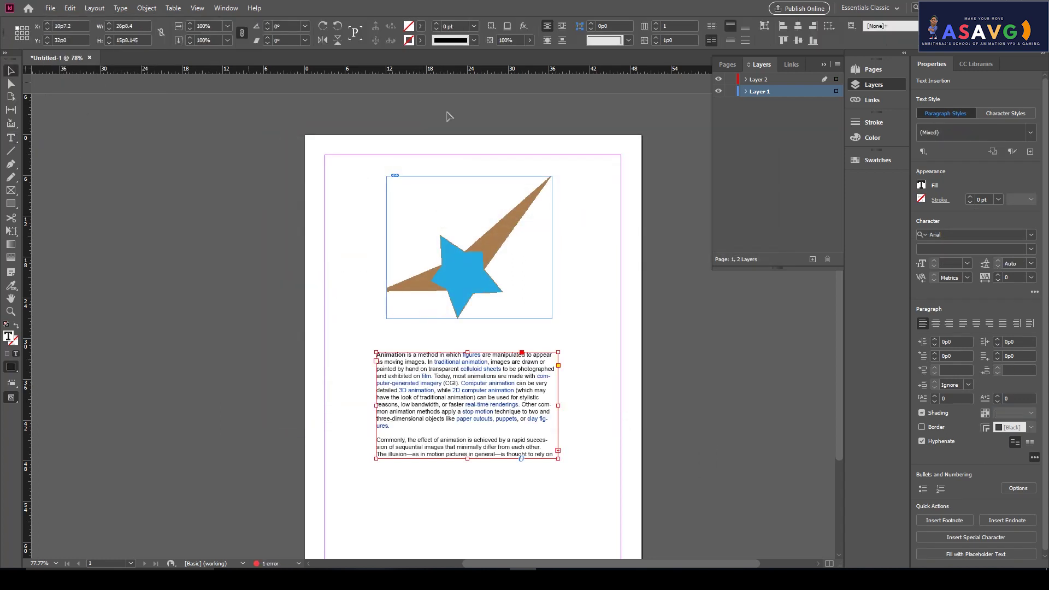
# Step: Move the logo to the page's upper-left margin corner and the Word text frame to about X 21p4, Y 26p8
pyautogui.click(718, 80)
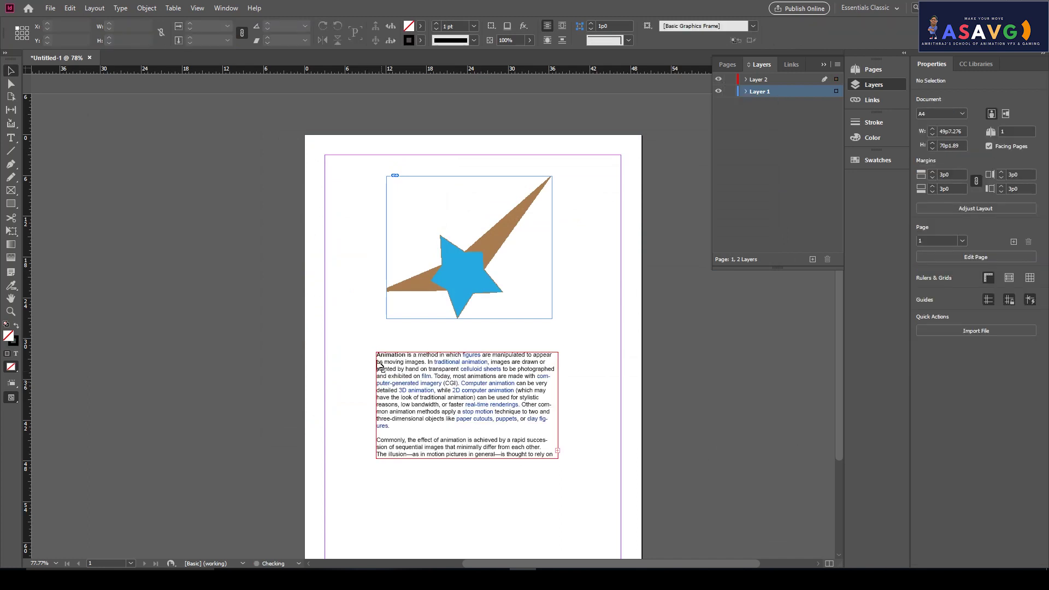
pyautogui.moveTo(481, 400)
pyautogui.mouseDown()
pyautogui.moveTo(534, 403)
pyautogui.moveTo(463, 424)
pyautogui.moveTo(474, 412)
pyautogui.mouseUp()
pyautogui.moveTo(469, 288)
pyautogui.mouseDown()
pyautogui.moveTo(428, 277)
pyautogui.moveTo(468, 276)
pyautogui.mouseUp()
pyautogui.moveTo(426, 401); pyautogui.dragTo(437, 357)
pyautogui.moveTo(443, 282); pyautogui.dragTo(384, 273)
pyautogui.moveTo(486, 381); pyautogui.dragTo(553, 380)
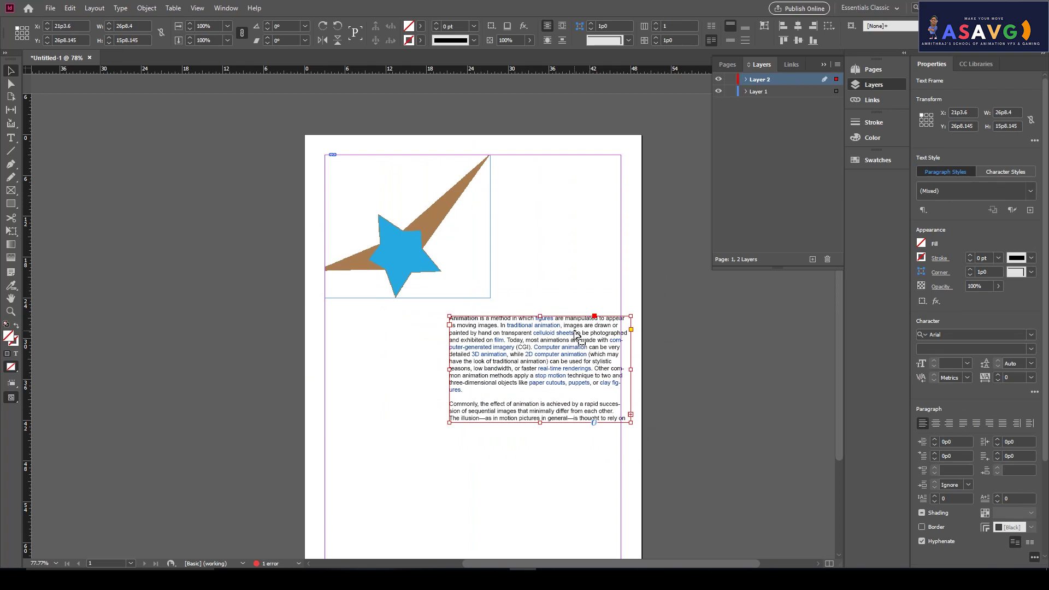
# Step: Draw a text frame about 8p8 wide and 10p0 high containing "sdsadasd" and move it to about X 34p8, Y 7p3
pyautogui.click(10, 191)
pyautogui.rightClick(8, 194)
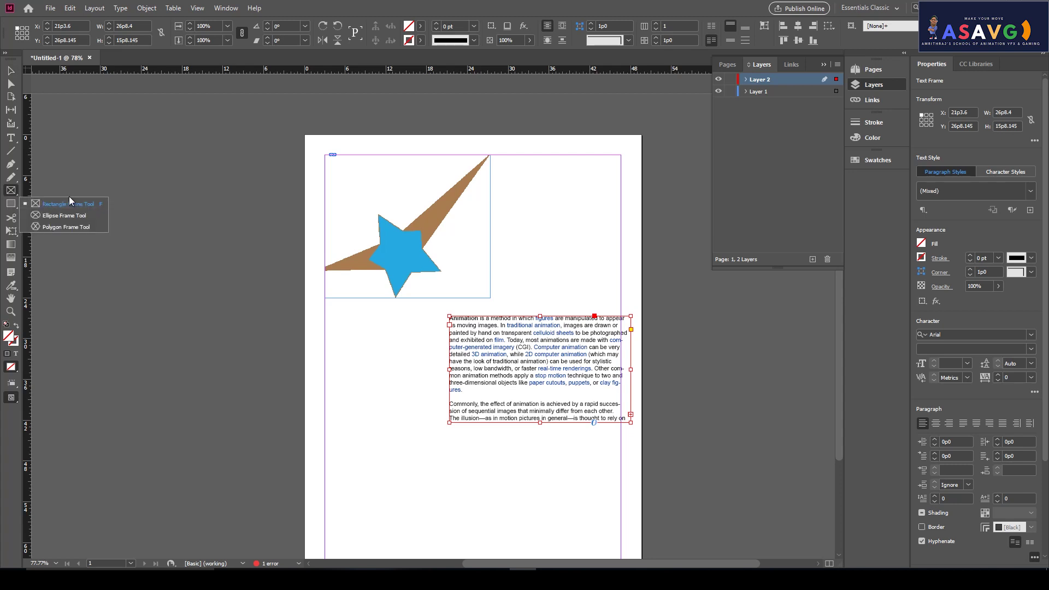
pyautogui.click(10, 138)
pyautogui.moveTo(362, 426); pyautogui.dragTo(422, 495)
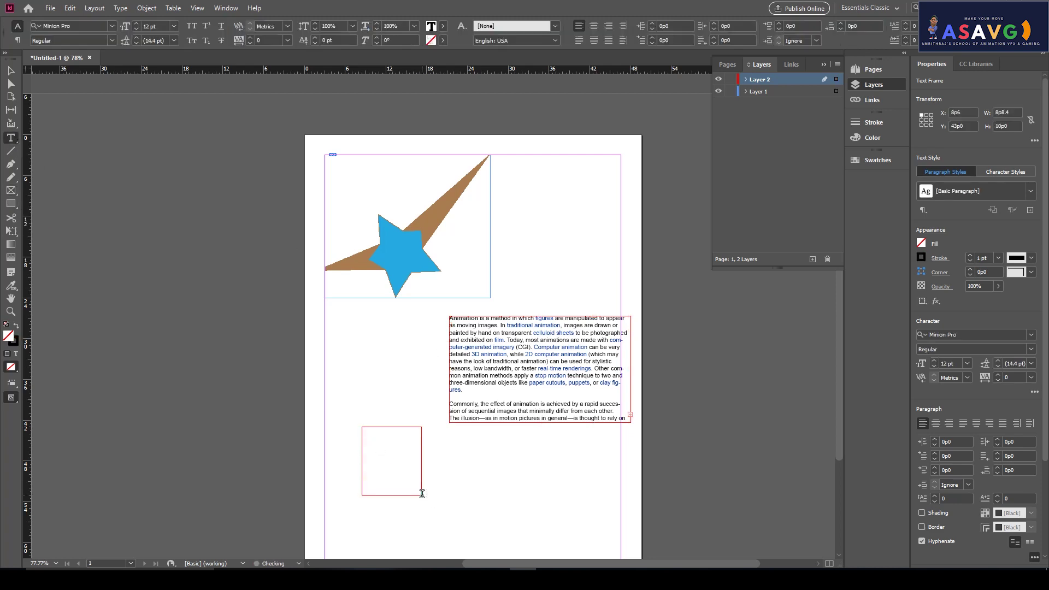
pyautogui.write('sdsadasd')
pyautogui.click(10, 70)
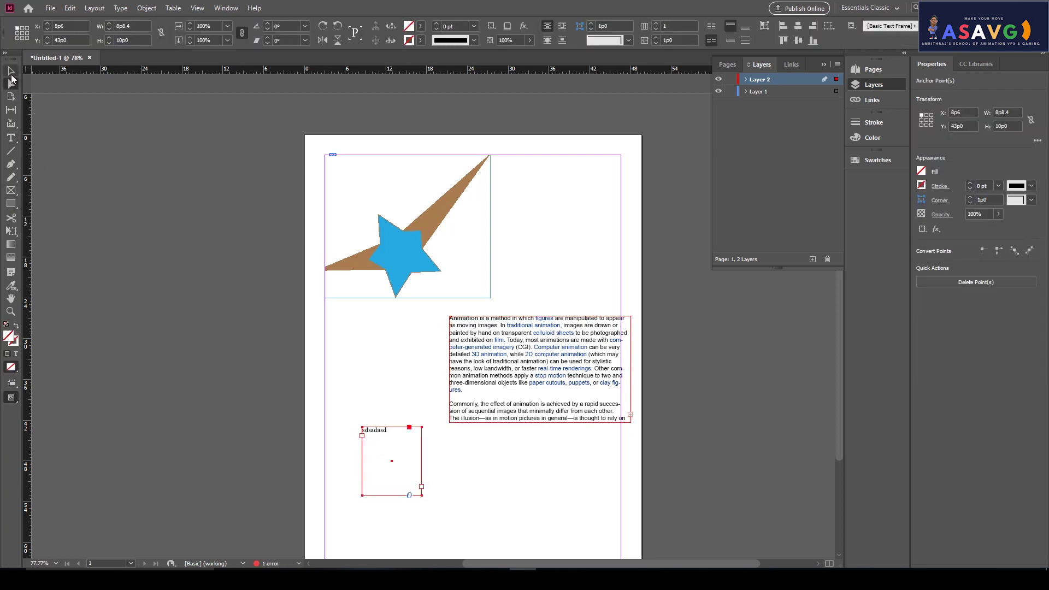
pyautogui.moveTo(381, 429); pyautogui.dragTo(527, 164)
pyautogui.hotkey('ctrl', 'z')
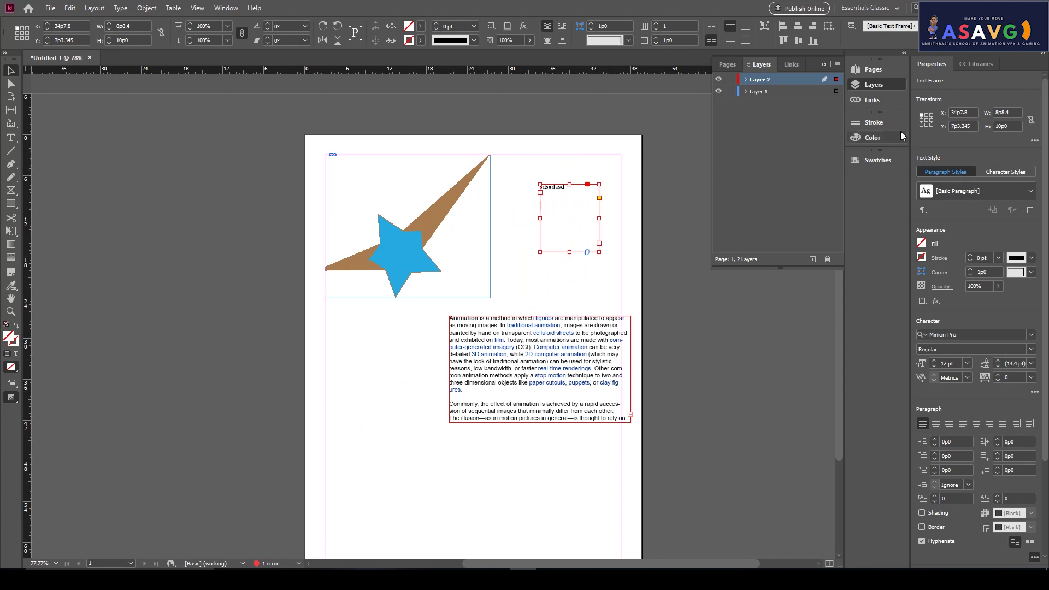
# Step: Select the Word text from "uter-generated imagery" to "real-time renderin" and set its fill colour to none
pyautogui.click(526, 364)
pyautogui.doubleClick(523, 362)
pyautogui.doubleClick(508, 368)
pyautogui.moveTo(452, 348); pyautogui.dragTo(585, 371)
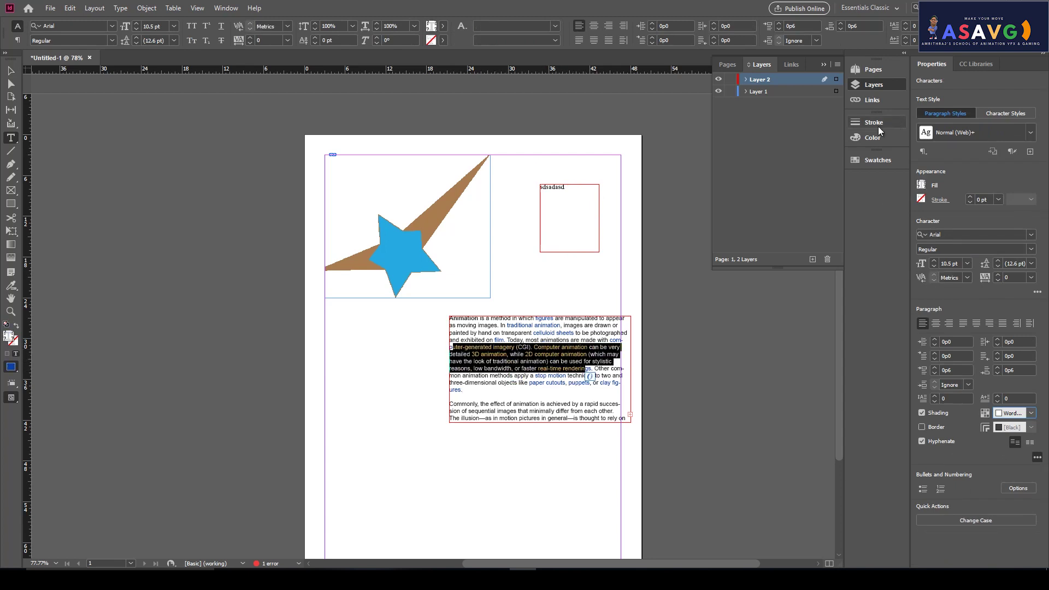
pyautogui.click(871, 138)
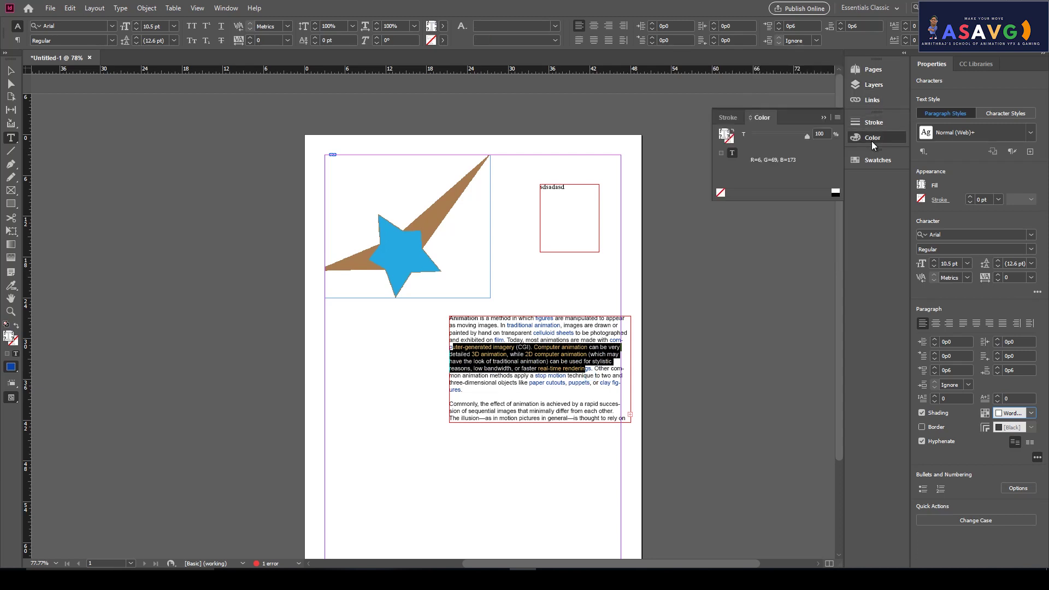
pyautogui.click(730, 118)
pyautogui.click(762, 118)
pyautogui.click(726, 194)
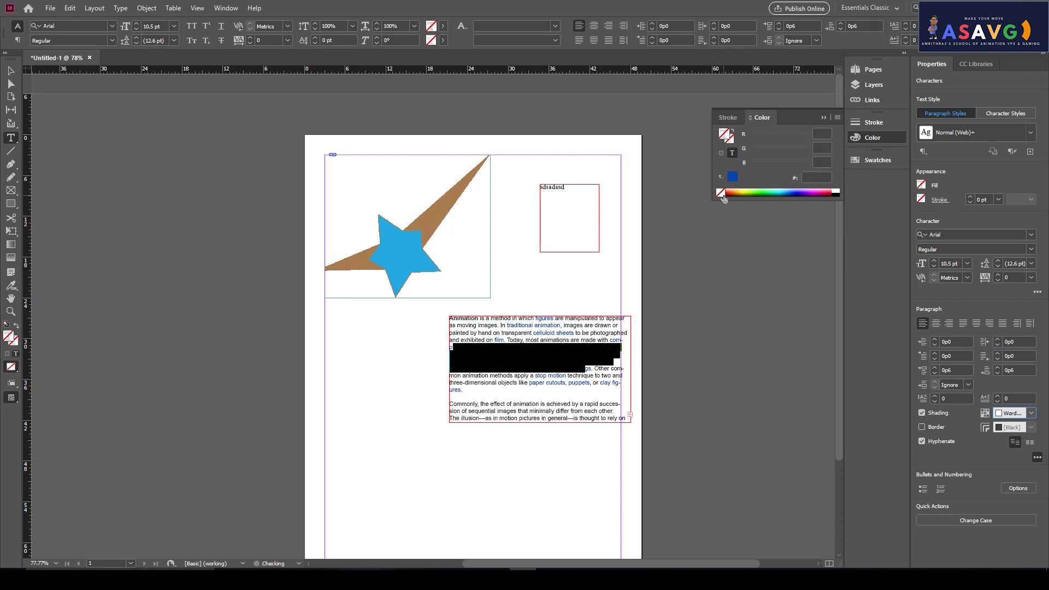
# Step: Set the selected passage's fill colour to about R 0, G 90, B 159
pyautogui.click(759, 191)
pyautogui.click(799, 191)
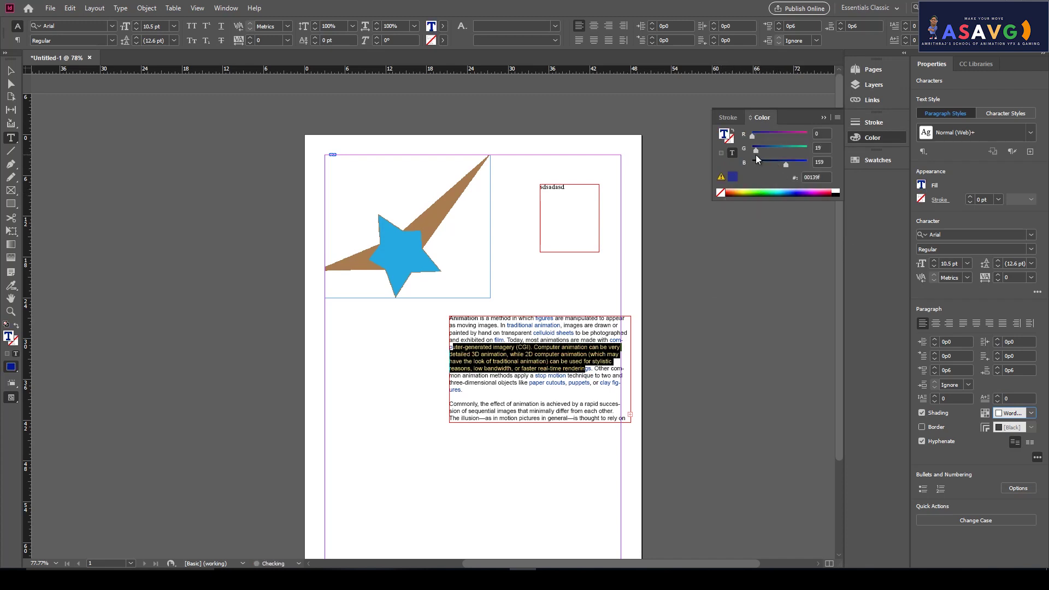
pyautogui.moveTo(777, 155); pyautogui.dragTo(769, 152)
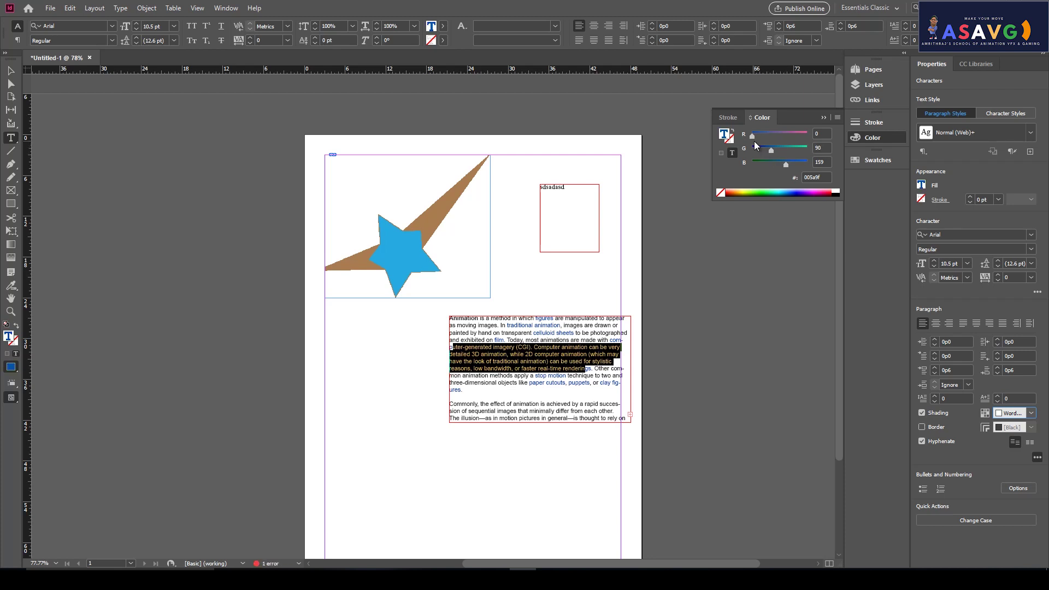
pyautogui.click(860, 139)
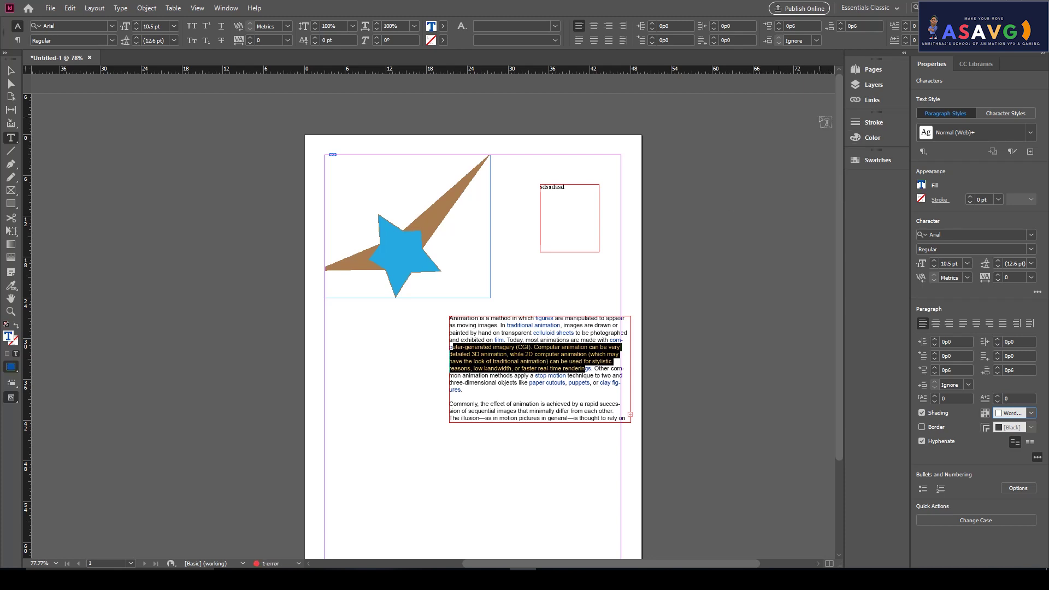
pyautogui.click(859, 139)
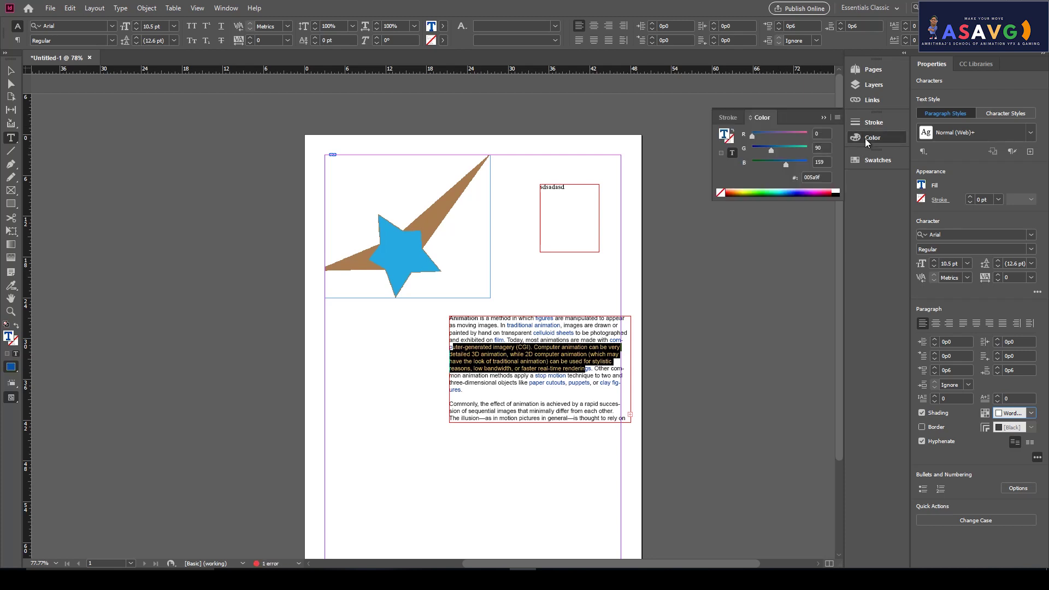
# Step: Switch the colour sliders to CMYK, set magenta to 68%, and return the sliders to RGB
pyautogui.click(837, 118)
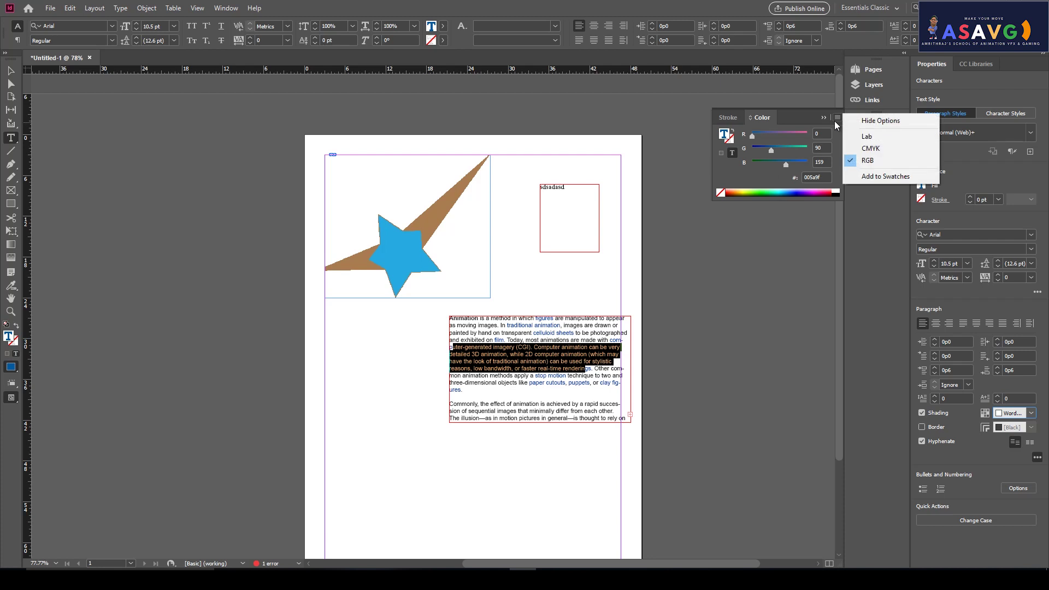
pyautogui.click(868, 148)
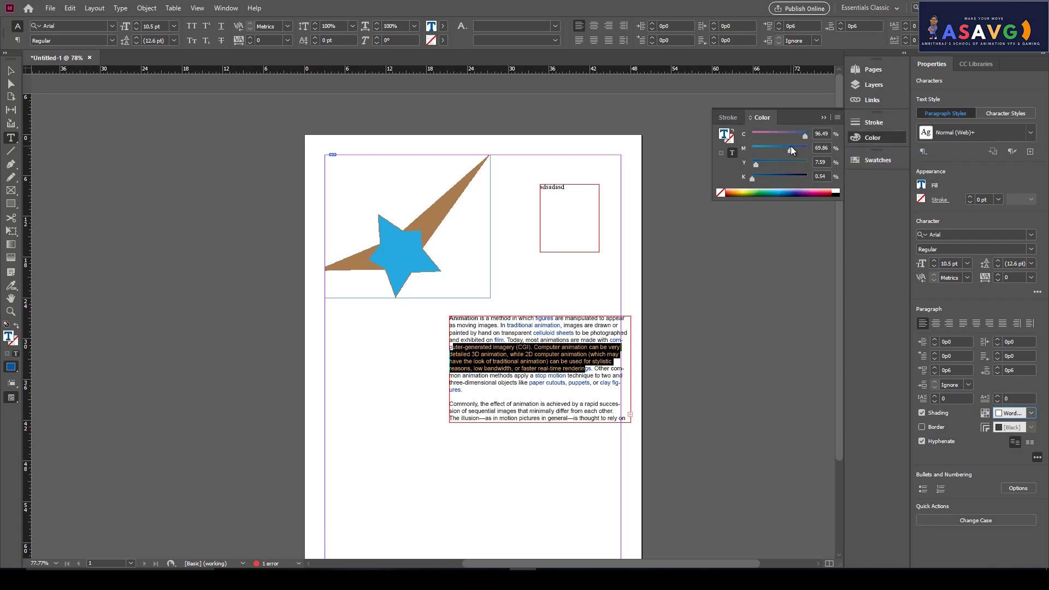
pyautogui.click(837, 118)
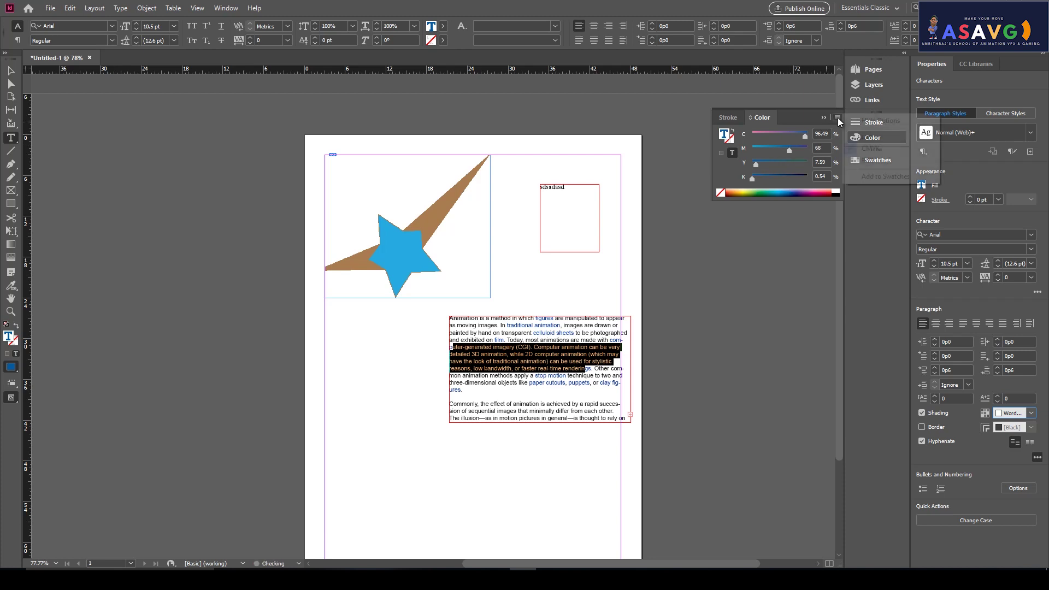
pyautogui.click(874, 159)
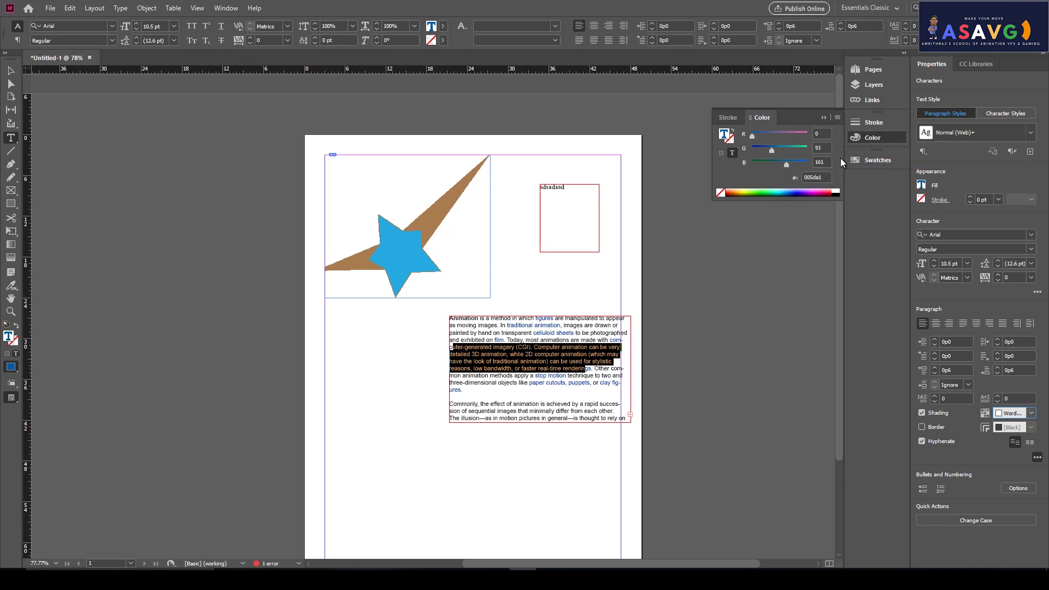
# Step: Try the document swatches one after another on the selected passage, from [Paper] through to Word_R6_G69_B173
pyautogui.click(868, 160)
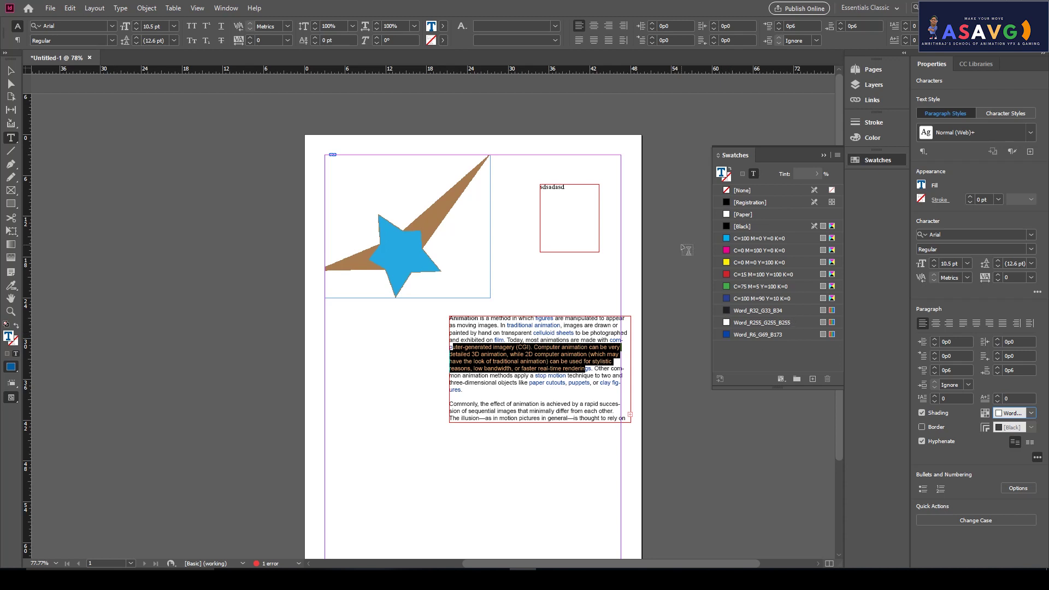
pyautogui.click(745, 216)
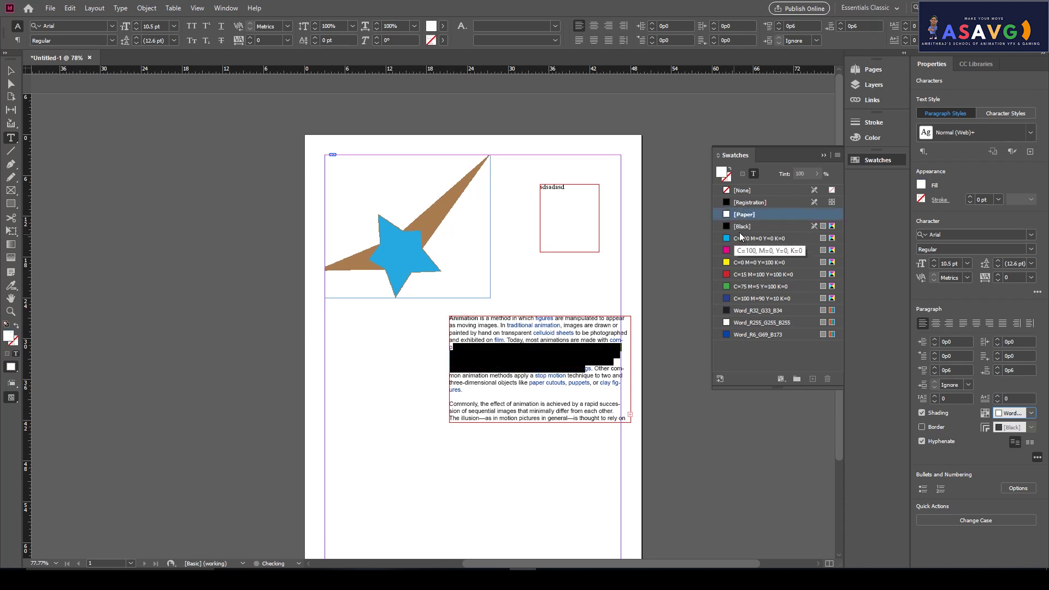
pyautogui.click(744, 226)
pyautogui.click(750, 242)
pyautogui.click(755, 251)
pyautogui.click(754, 264)
pyautogui.click(751, 283)
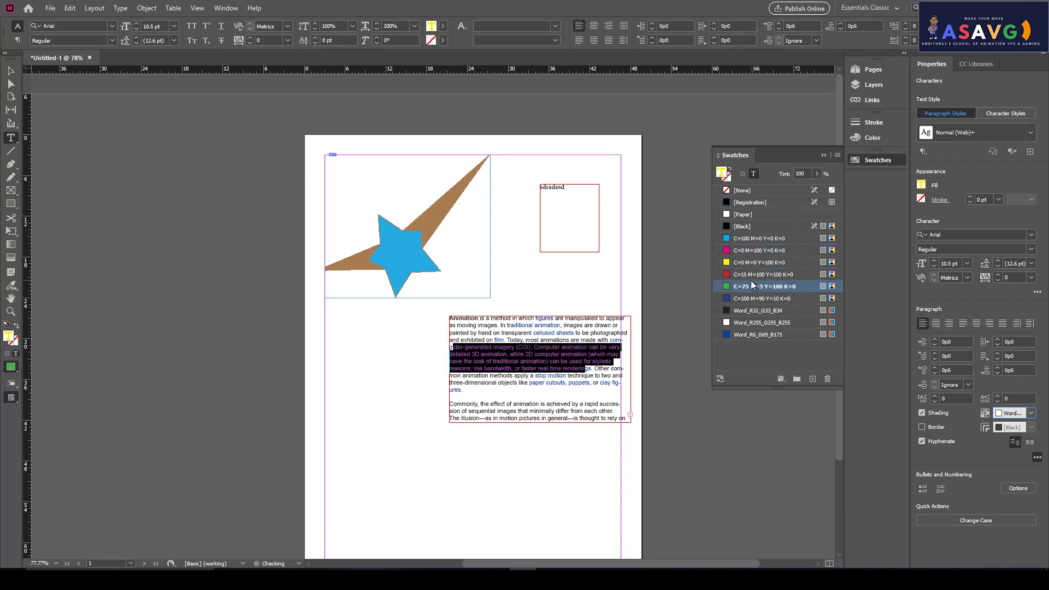
pyautogui.click(752, 299)
pyautogui.click(758, 311)
pyautogui.click(762, 323)
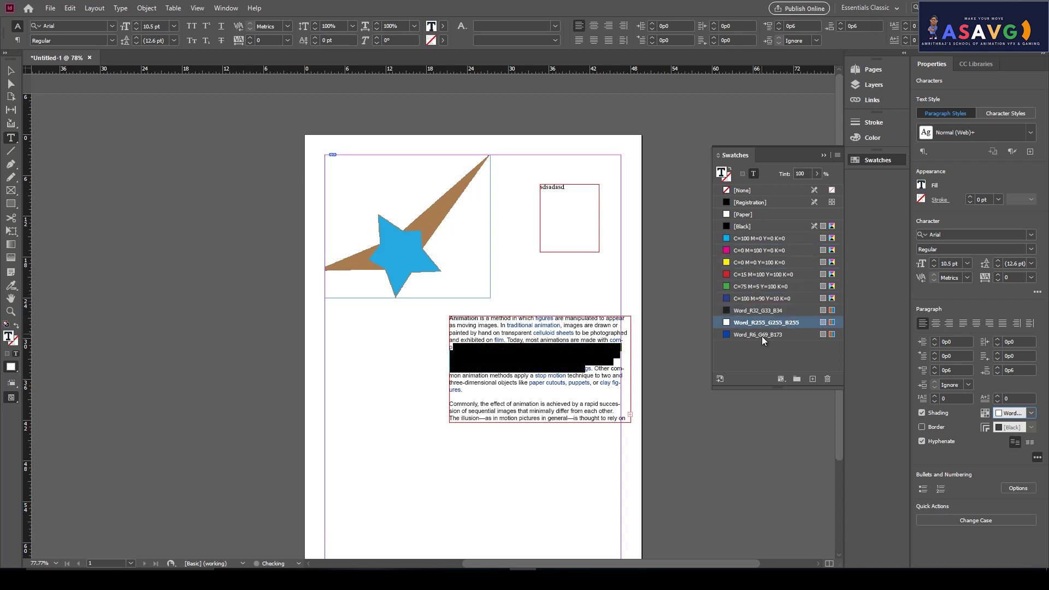
pyautogui.click(761, 334)
pyautogui.click(471, 393)
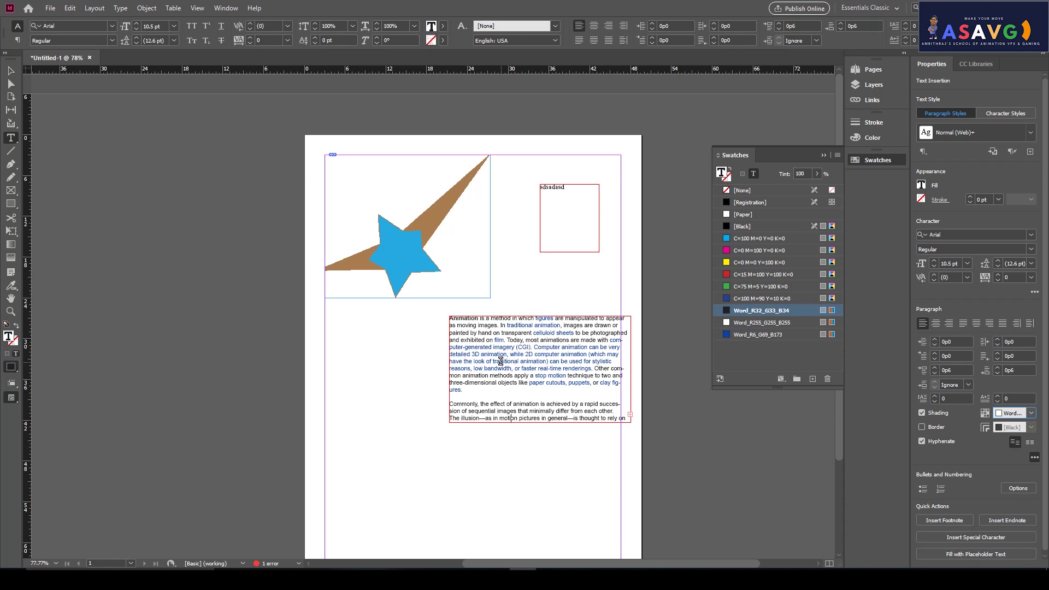
# Step: Apply the C=75 M=5 Y=100 K=0 swatch to the first paragraph's text from "by hand on transparent" through "Other com-"
pyautogui.moveTo(475, 354); pyautogui.dragTo(625, 369)
pyautogui.click(740, 286)
pyautogui.click(518, 418)
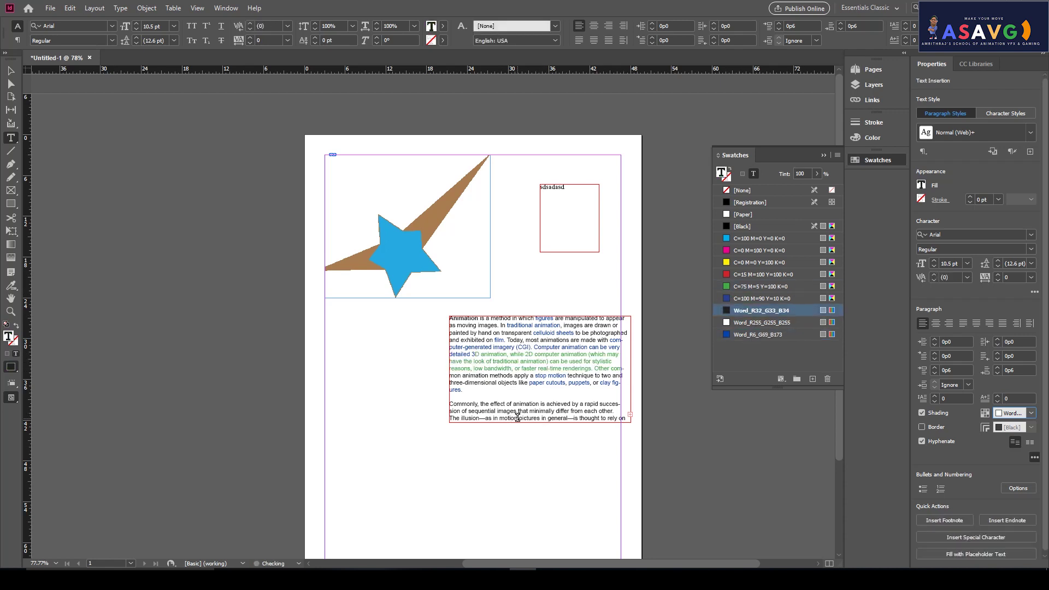
pyautogui.moveTo(467, 333); pyautogui.dragTo(590, 362)
pyautogui.click(769, 286)
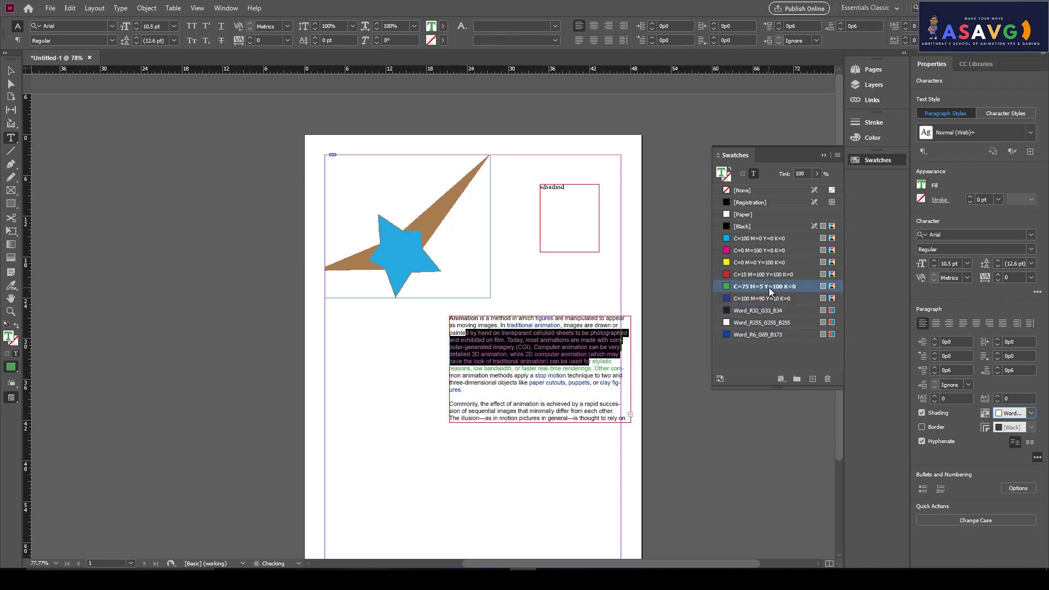
pyautogui.click(479, 363)
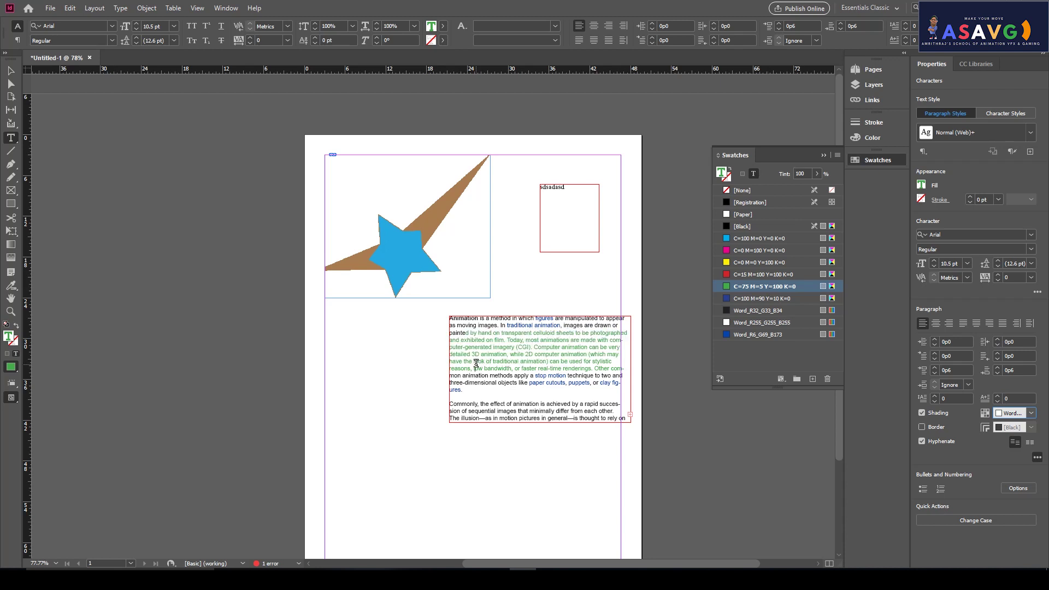
# Step: Select all the text in the Word text frame and open the tint slider for its colour
pyautogui.moveTo(453, 318); pyautogui.dragTo(633, 387)
pyautogui.hotkey('ctrl', 'a')
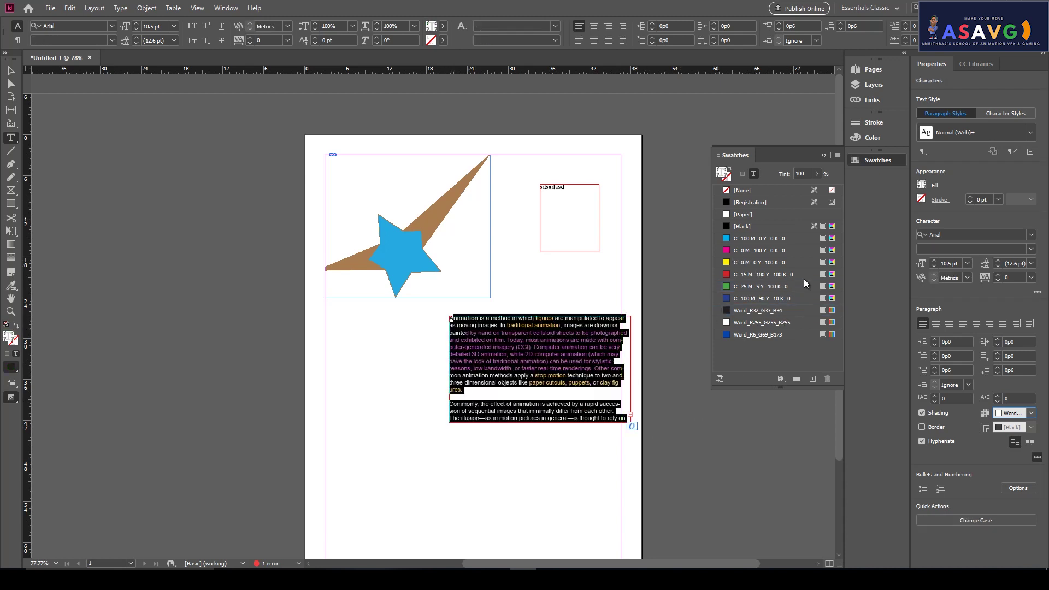
pyautogui.click(816, 174)
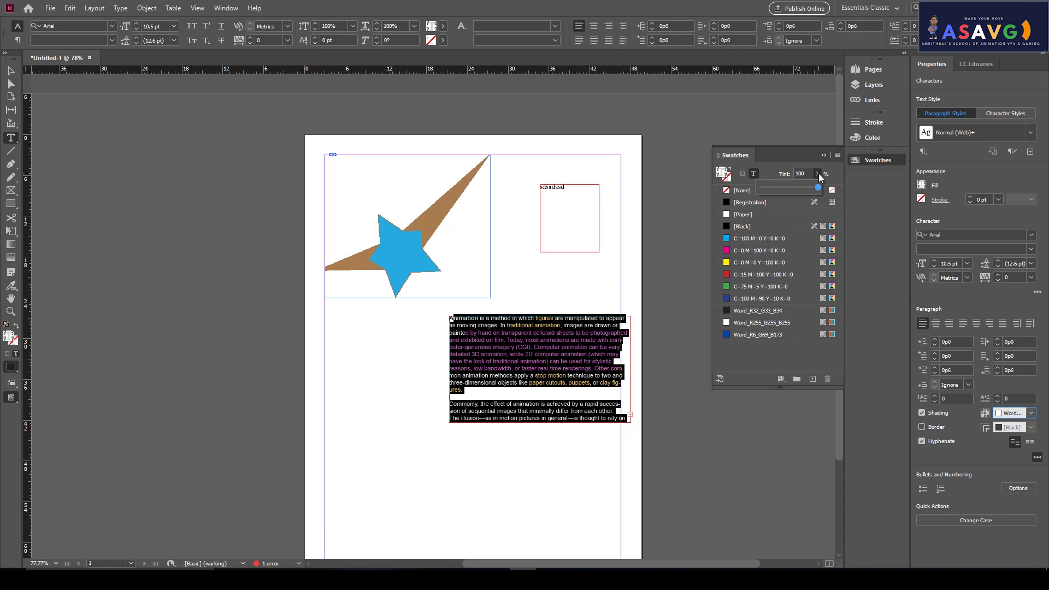